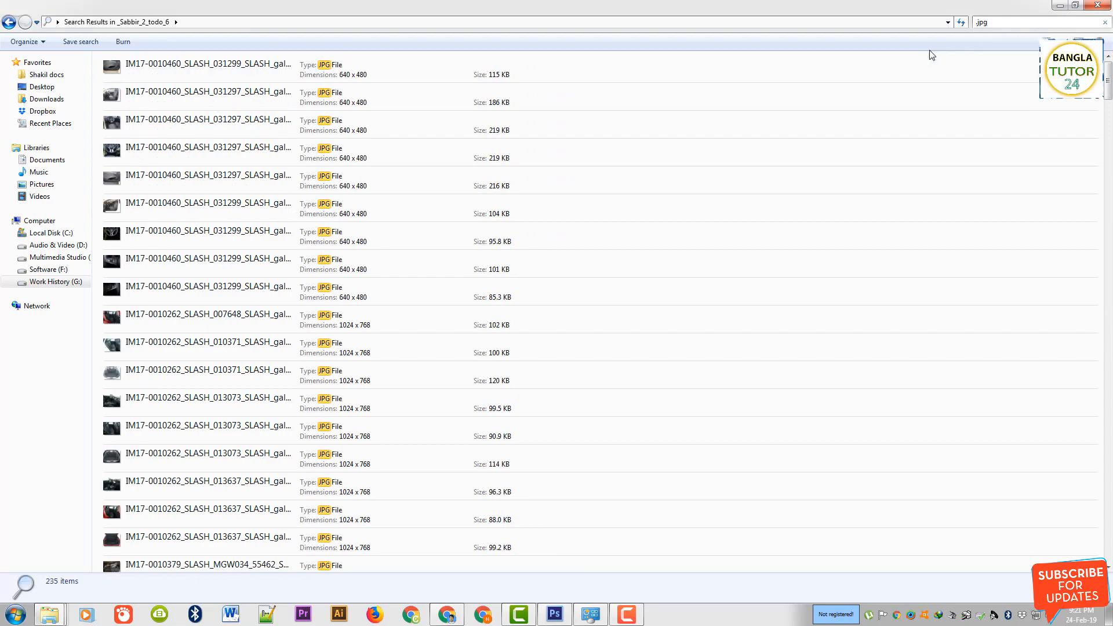
Step: Show the image search results as large thumbnails and open the red Nissan front-view photo IM17-0010262_SLASH_007648_SLASH_gallery_SLASH_image_1
left_click(1079, 41)
left_click(1072, 10)
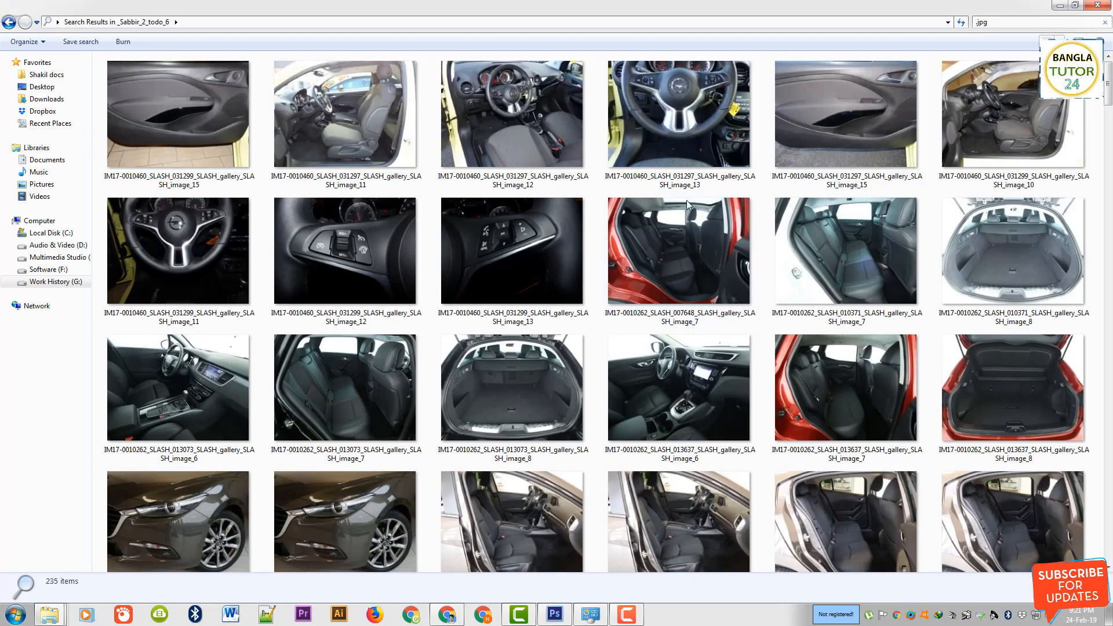
left_click(654, 286)
scroll(649, 269, "down", 5)
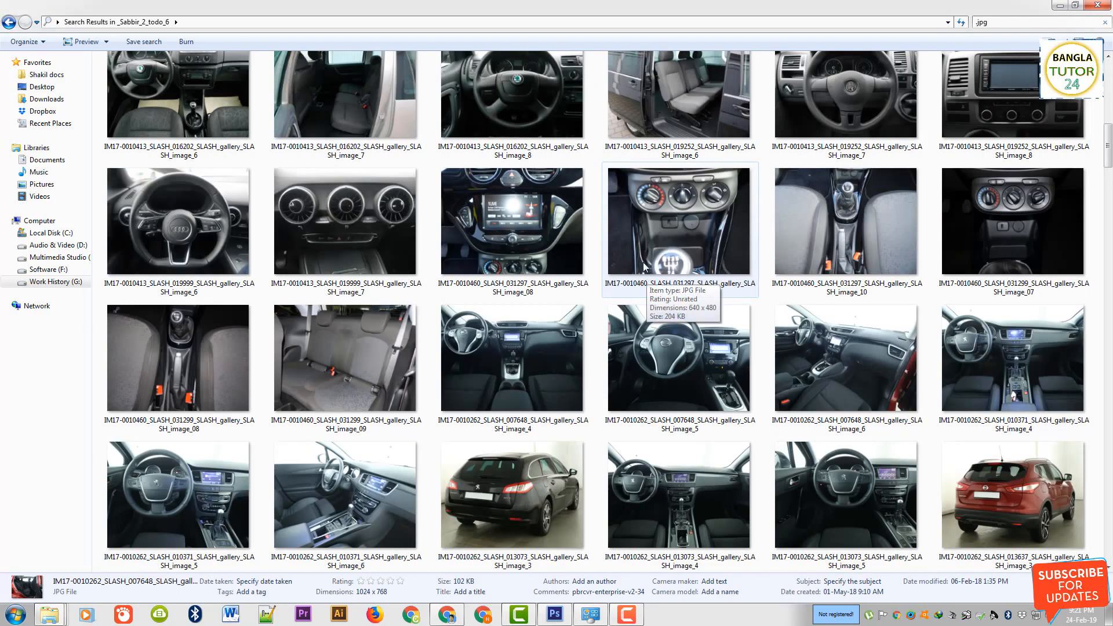
scroll(641, 294, "down", 5)
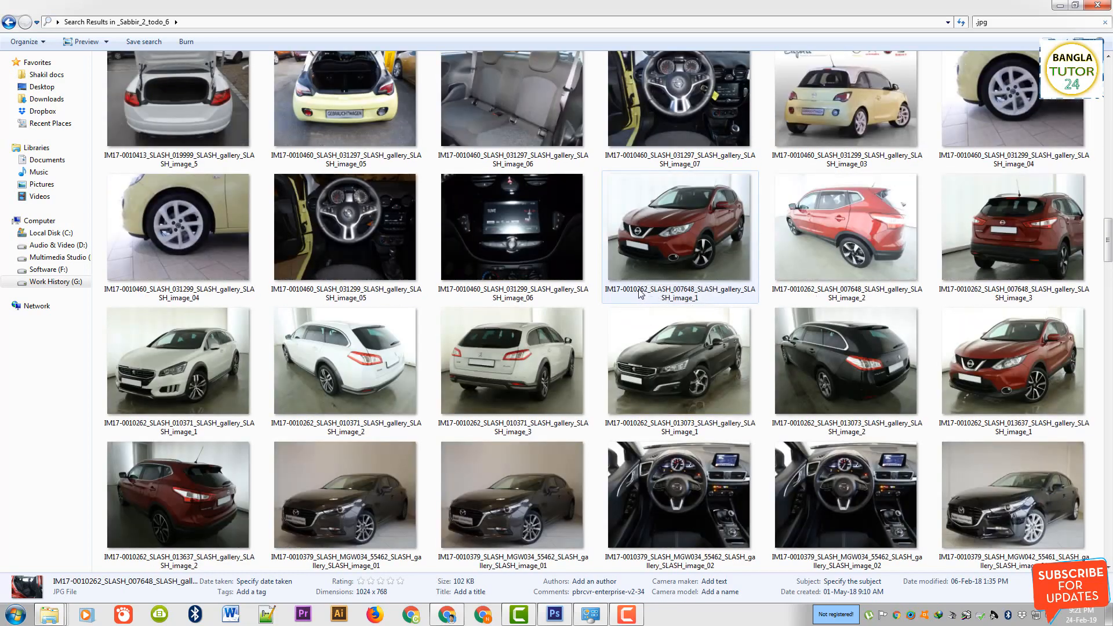
double_click(650, 228)
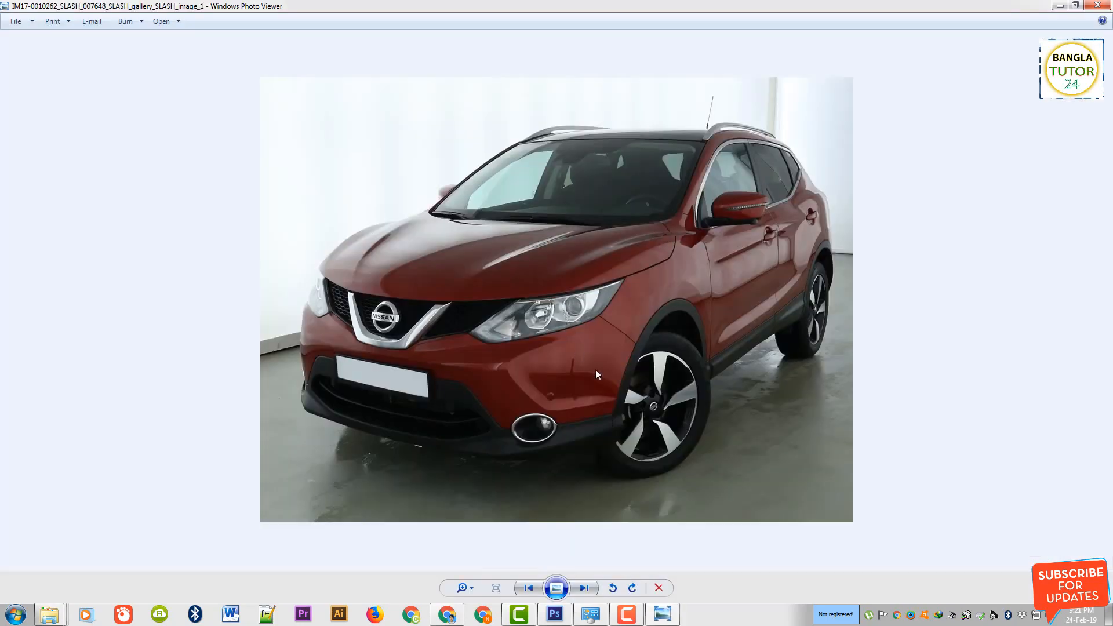
Step: Open the displayed red Nissan photo in Adobe Photoshop CS6
scroll(714, 366, "up", 5)
left_click_drag(833, 369, 452, 303)
scroll(869, 238, "up", 4)
scroll(857, 219, "down", 9)
left_click(617, 620)
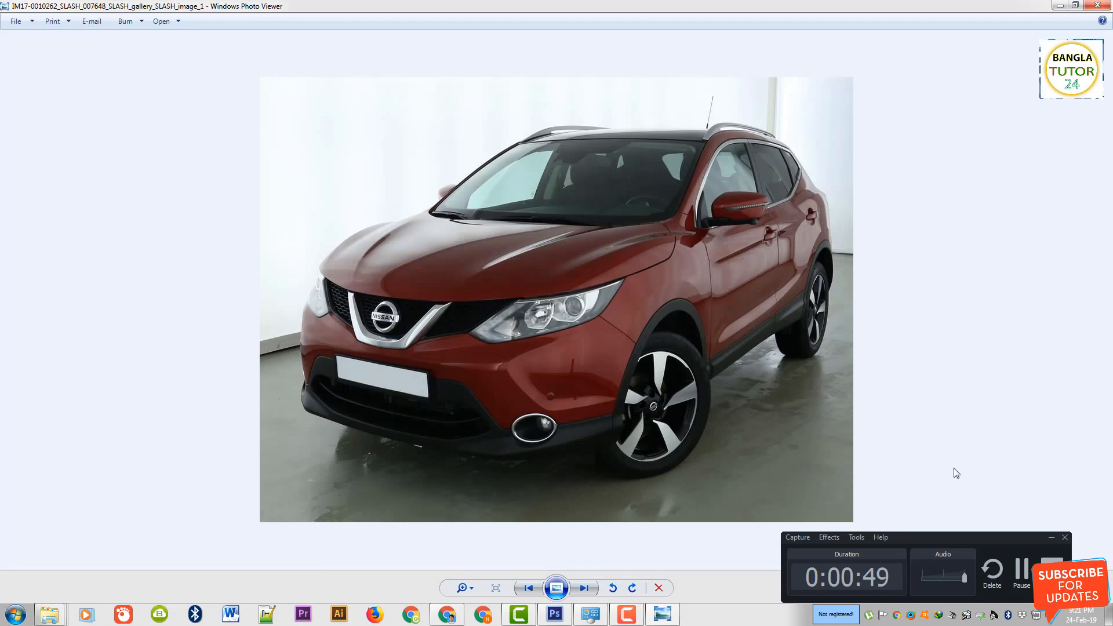
right_click(619, 200)
mouse_move(662, 216)
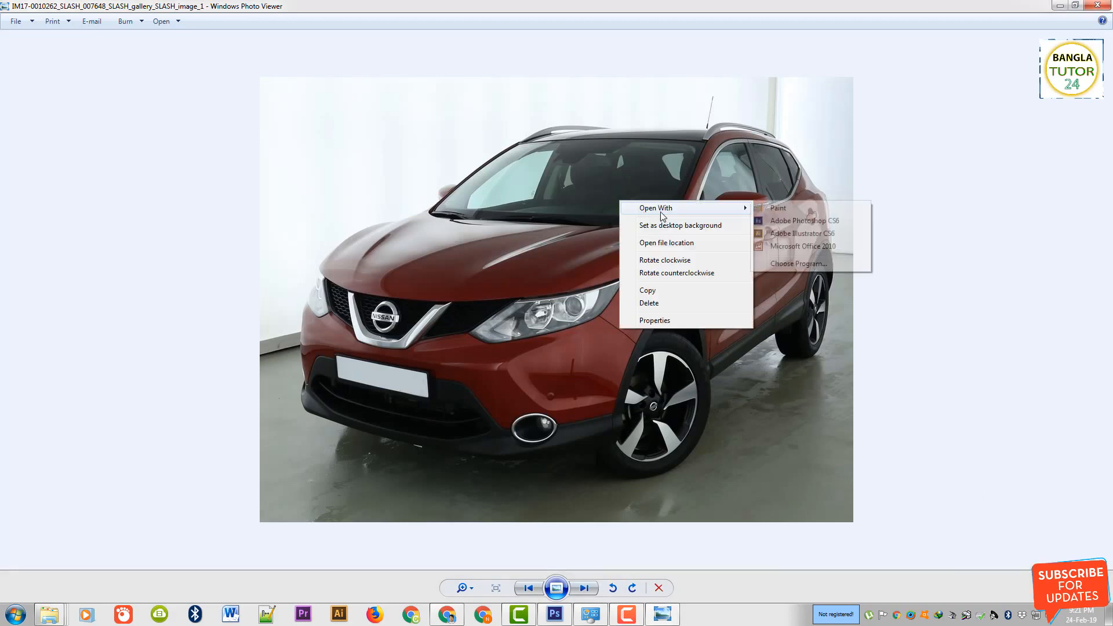
left_click(795, 222)
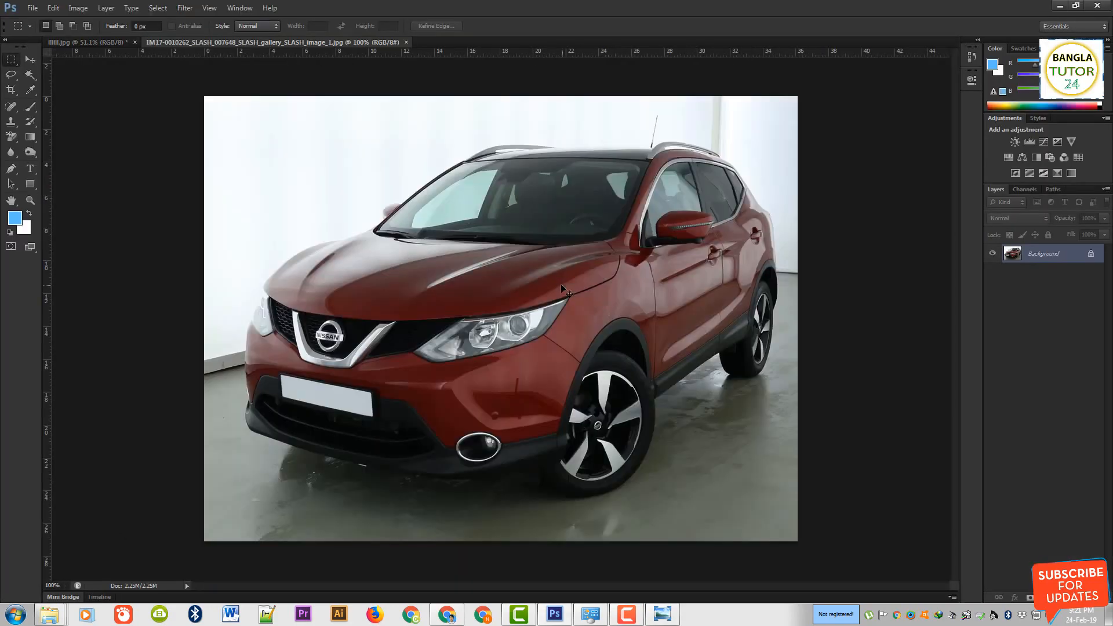
Step: Examine the red car's outline up close, including the wheels, lower body and floor reflections
key("ctrl+Tab")
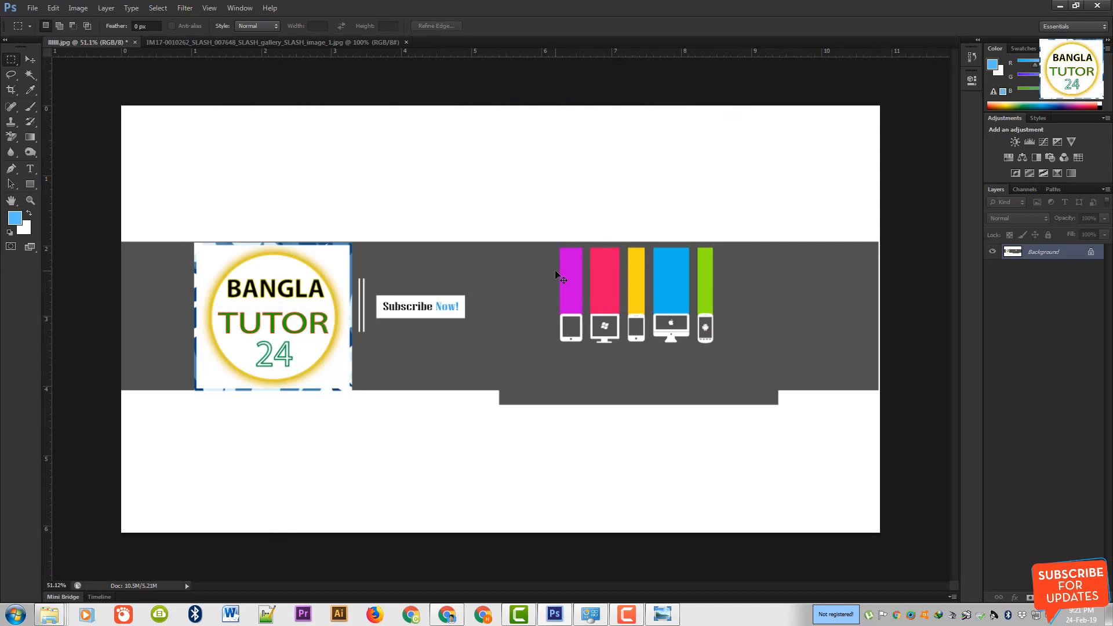
key("ctrl+Tab")
left_click_drag(648, 431, 674, 321)
left_click_drag(438, 339, 418, 314)
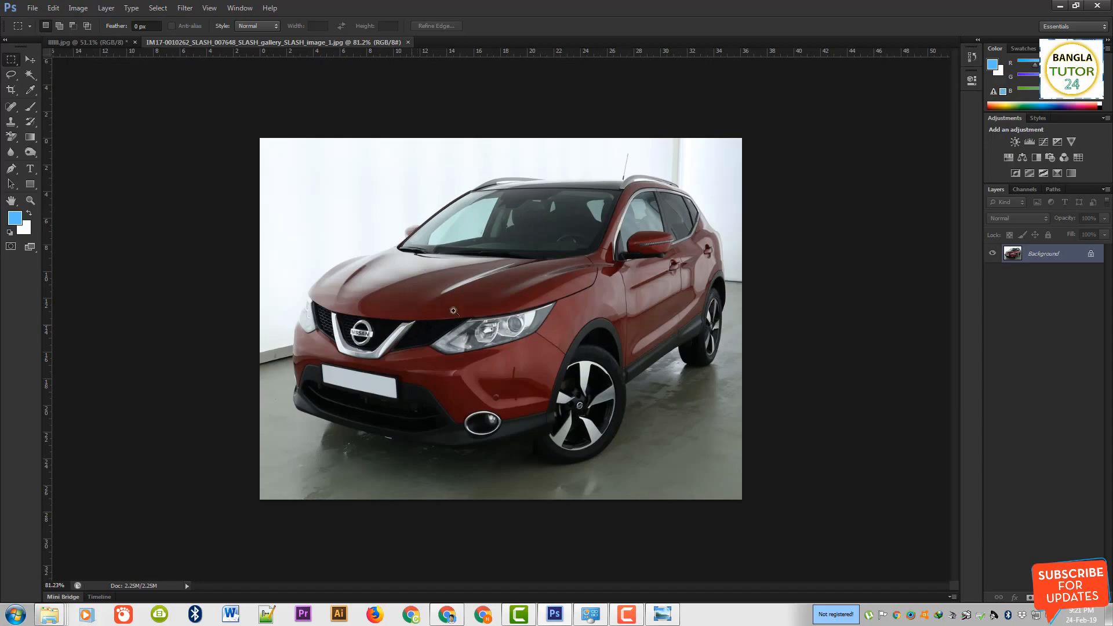
left_click_drag(453, 311, 546, 385)
left_click_drag(818, 442, 425, 306)
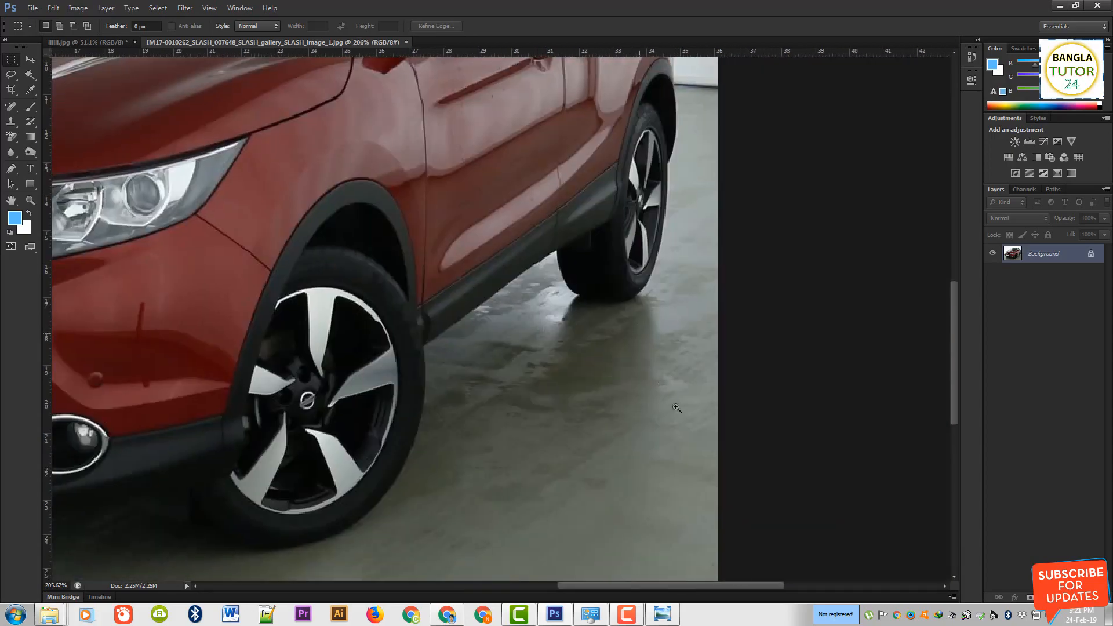
left_click_drag(640, 333, 718, 417)
left_click_drag(564, 360, 452, 348)
left_click_drag(535, 246, 677, 267)
left_click_drag(532, 142, 525, 310)
left_click_drag(519, 178, 467, 286)
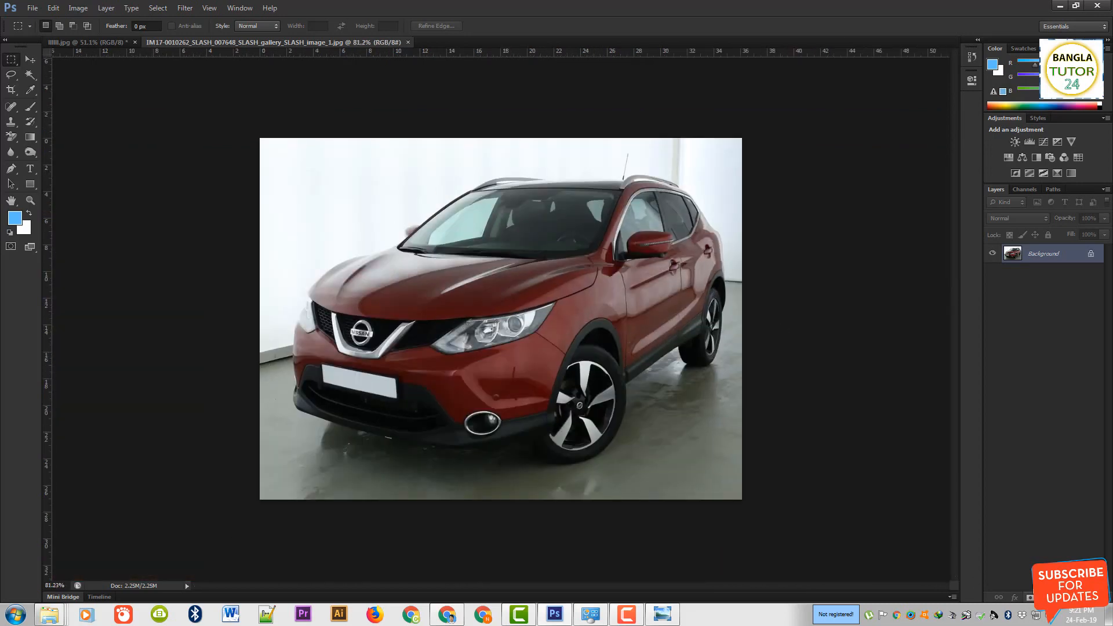
Step: Create a new empty path for the car photo and activate the Pen tool
left_click(1053, 189)
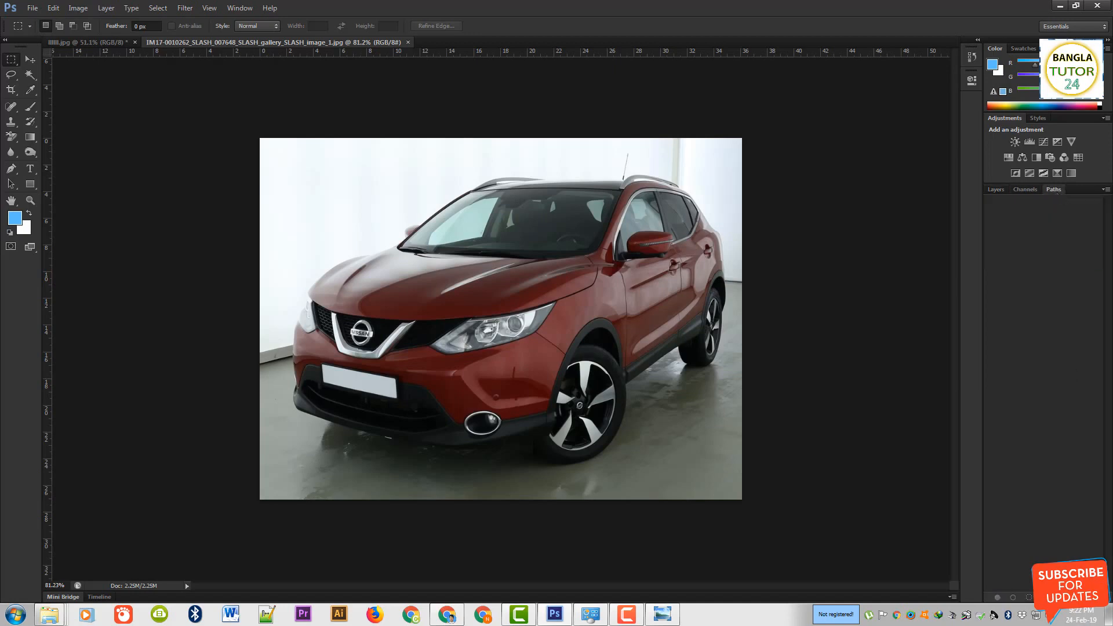
left_click(1075, 596)
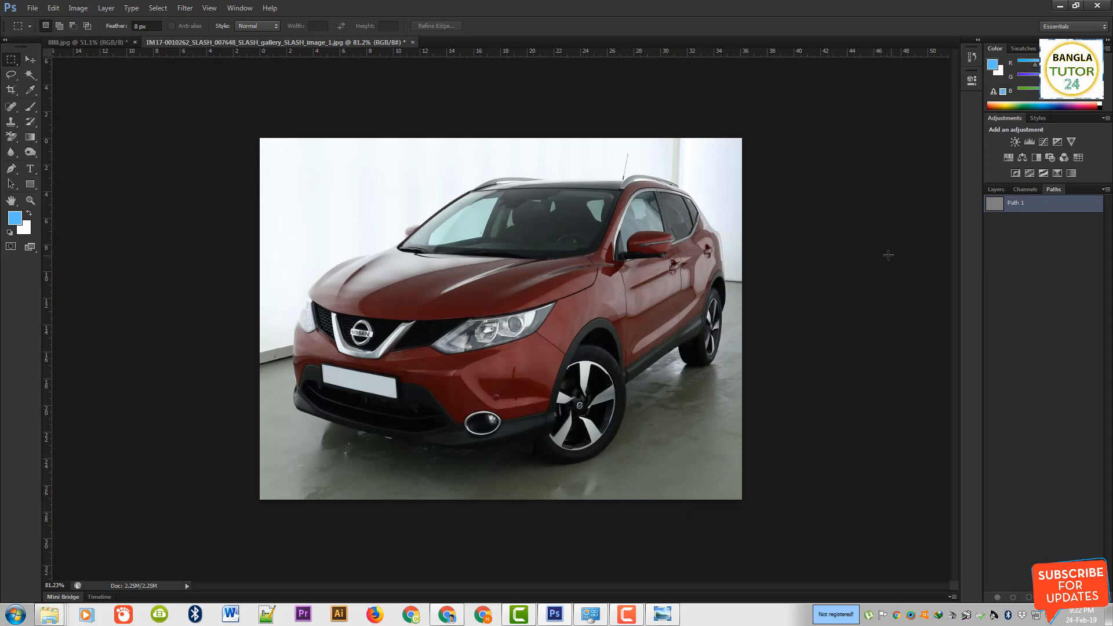
scroll(705, 321, "up", 5)
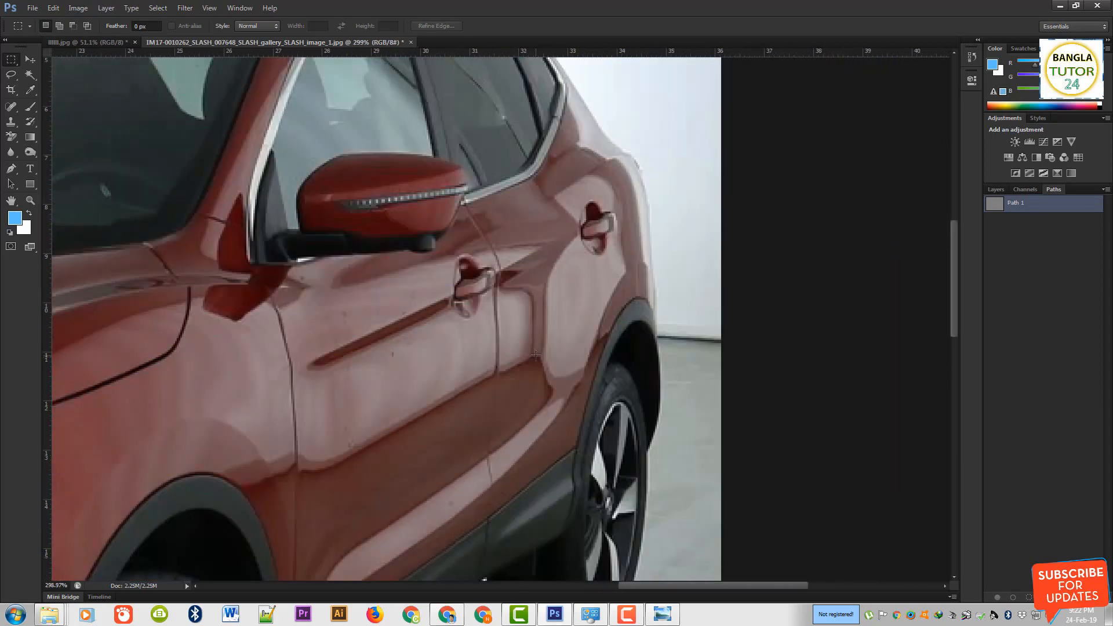
key("p")
Step: Start a pen path on the rear tyre's outer edge below the wheel arch and curve it down to the tyre's bottom
left_click_drag(683, 513, 637, 222)
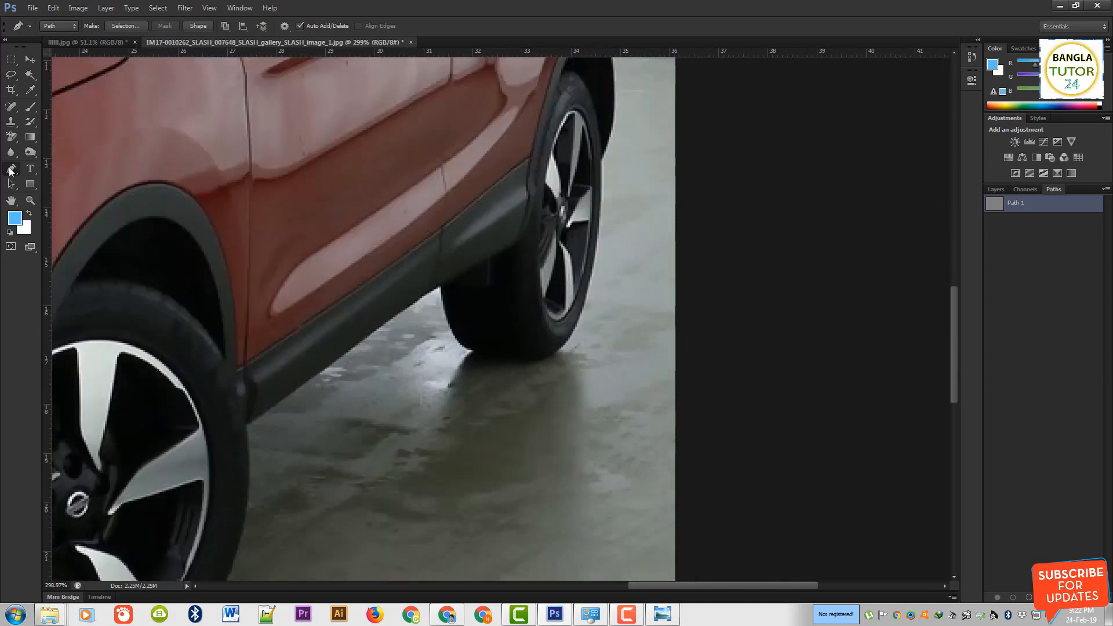
left_click_drag(602, 154, 626, 250)
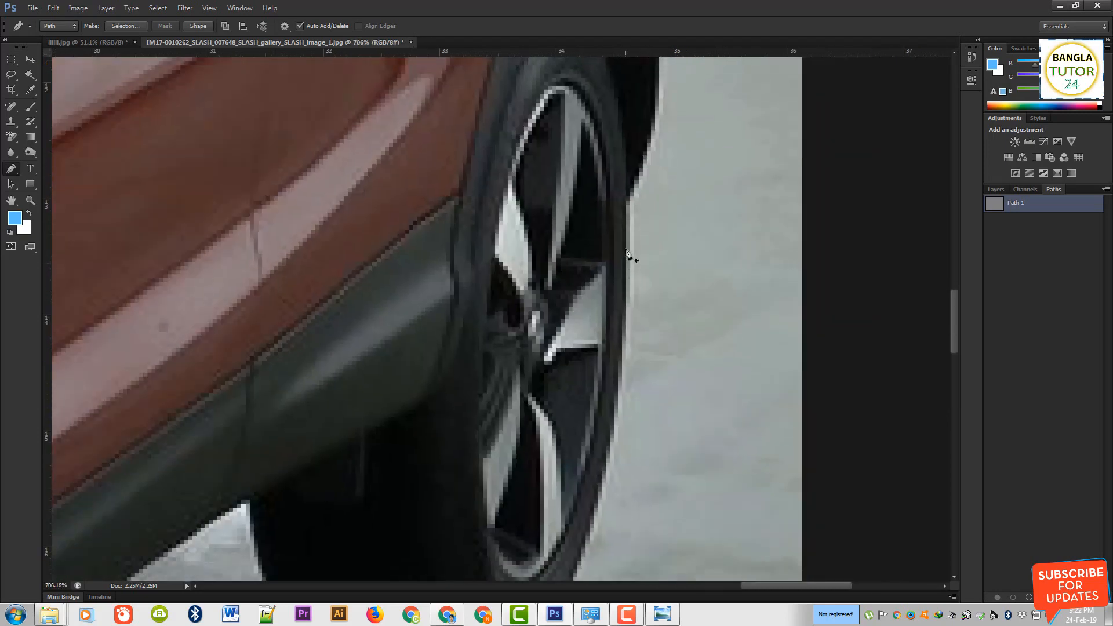
left_click(625, 202)
left_click(624, 449)
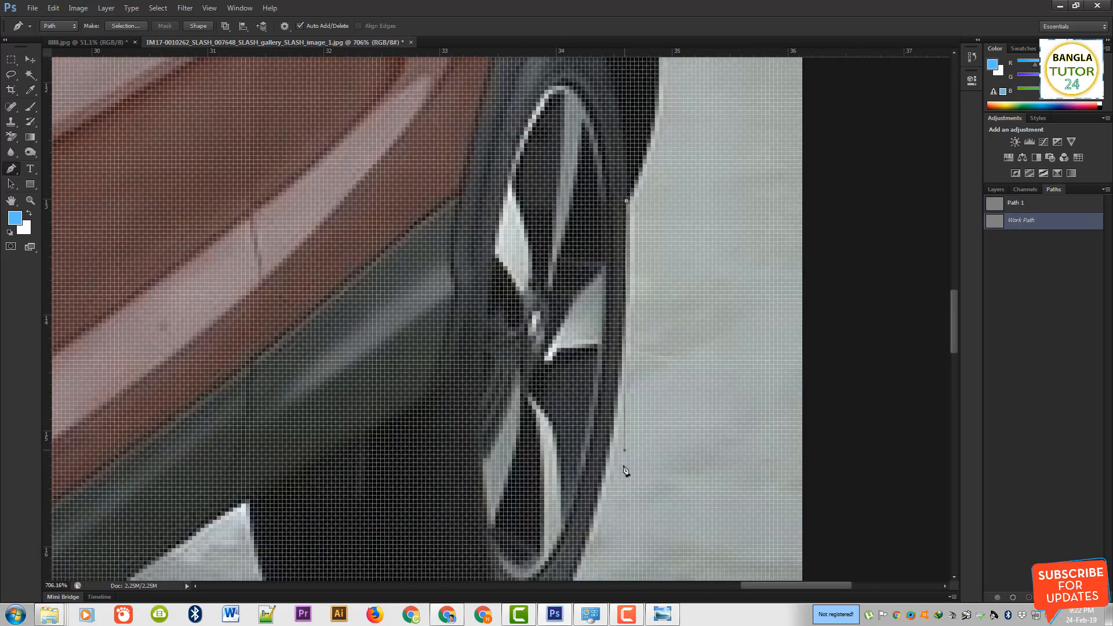
scroll(640, 406, "down", 5)
left_click_drag(579, 393, 574, 284)
scroll(592, 342, "up", 3)
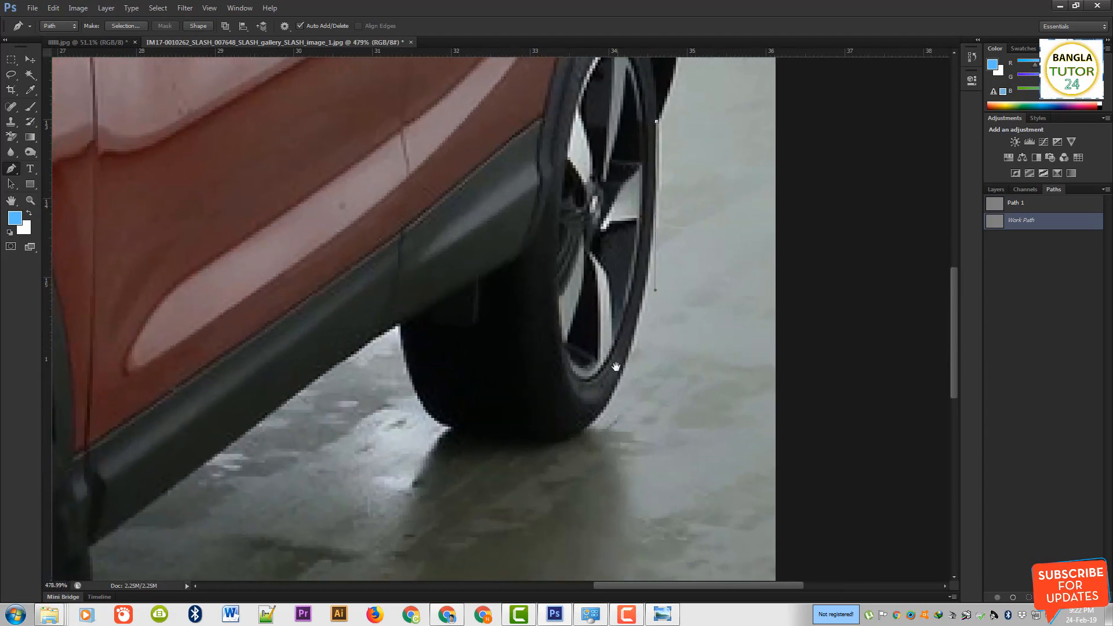
left_click(571, 432)
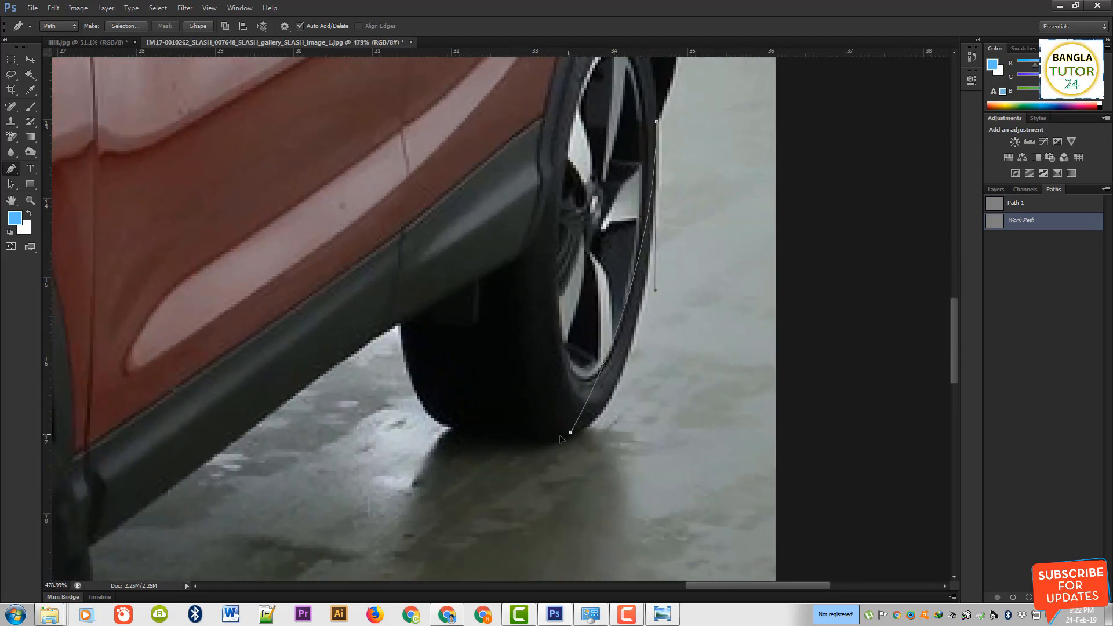
left_click_drag(560, 436, 612, 400)
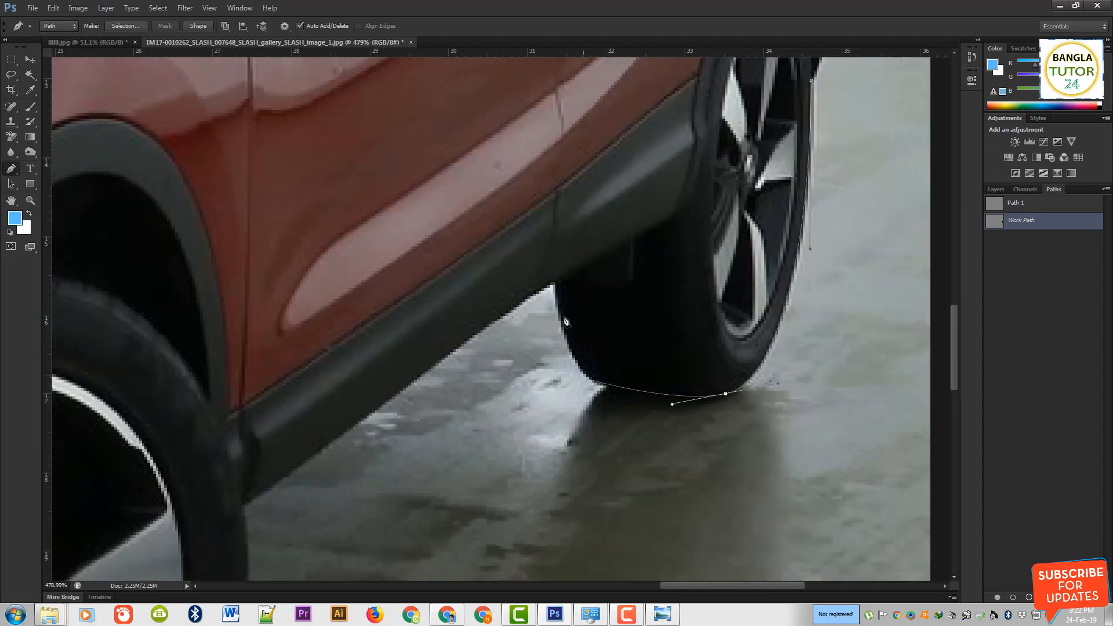
Step: Try to curve the path from the rear tyre's bottom up to the door sill with a single segment
left_click_drag(555, 280, 546, 126)
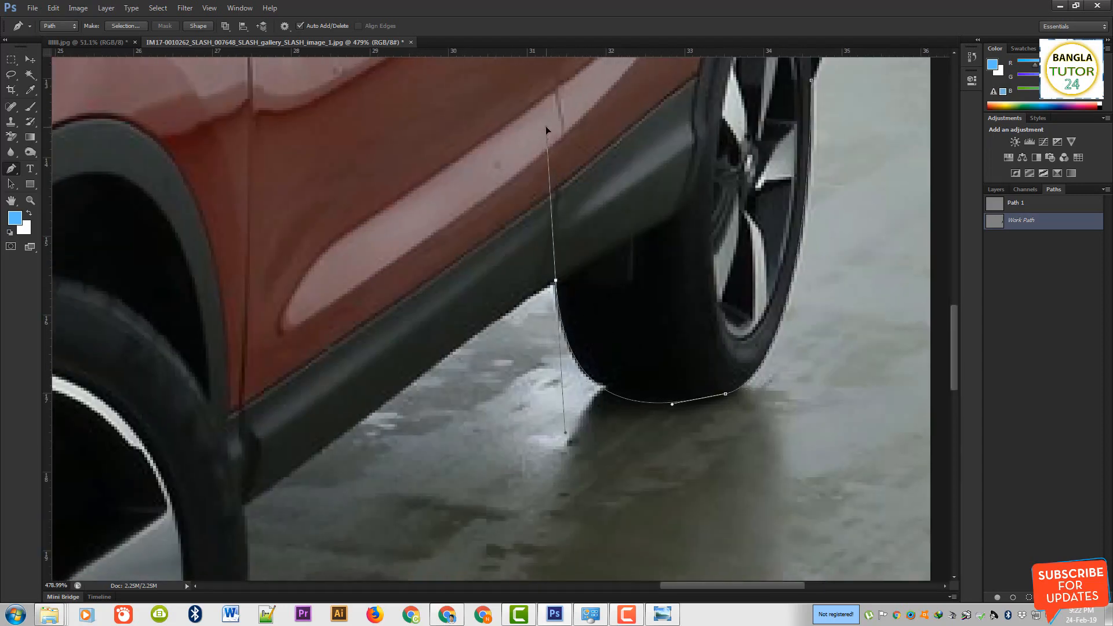
left_click(555, 280, "alt")
scroll(658, 429, "up", 3)
scroll(686, 392, "down", 4)
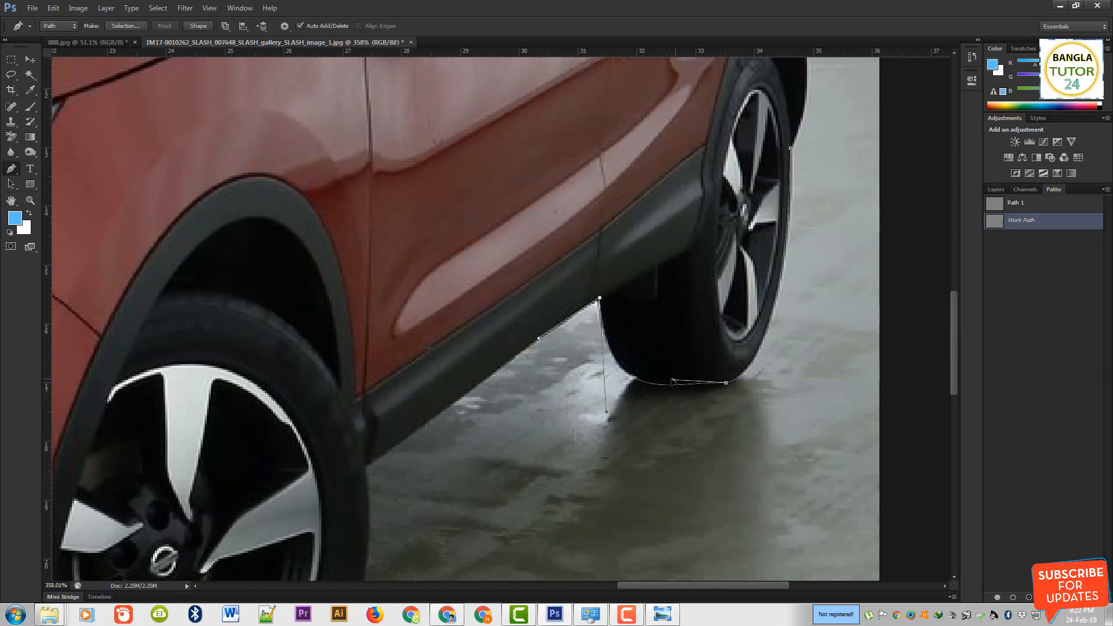
Step: Reshape the curve under the rear tyre and trace the tyre's inner edge up to the corner at the door sill
left_click_drag(677, 383, 686, 390)
left_click_drag(614, 354, 603, 332)
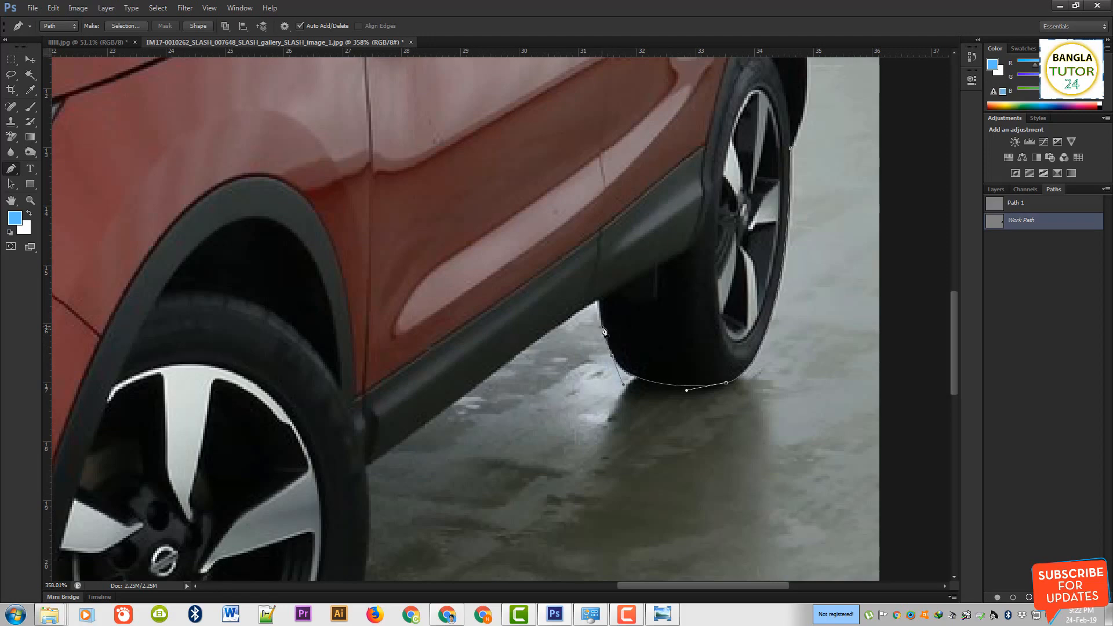
left_click(601, 298)
Step: Extend the path along the sill's lower edge to the point where it meets the front tyre
left_click_drag(445, 359, 497, 249)
scroll(497, 249, "up", 4)
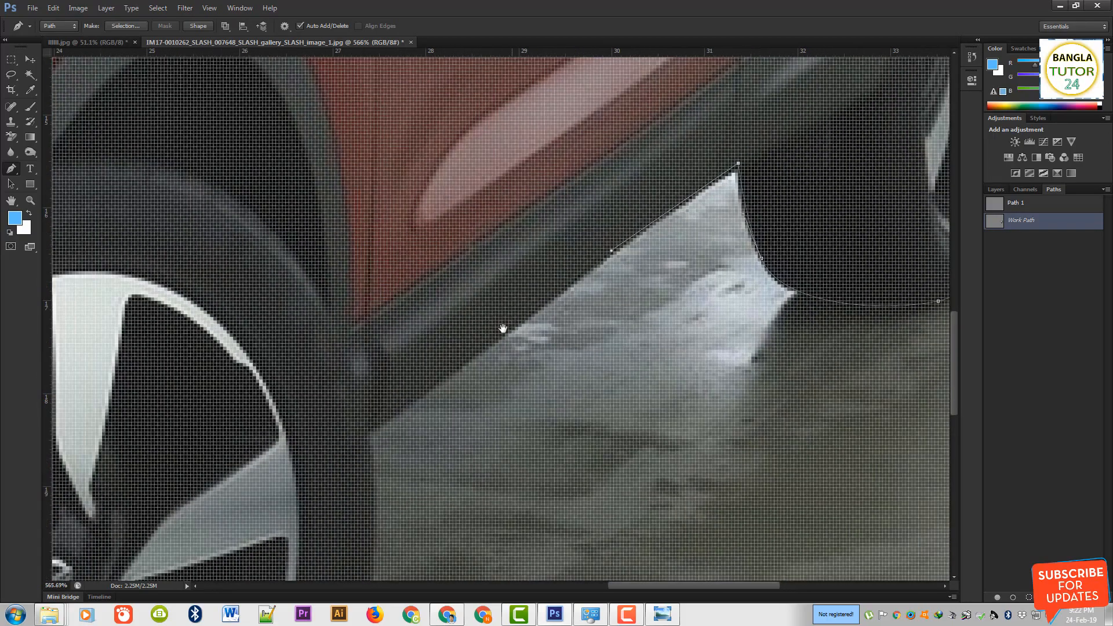
scroll(502, 329, "down", 2)
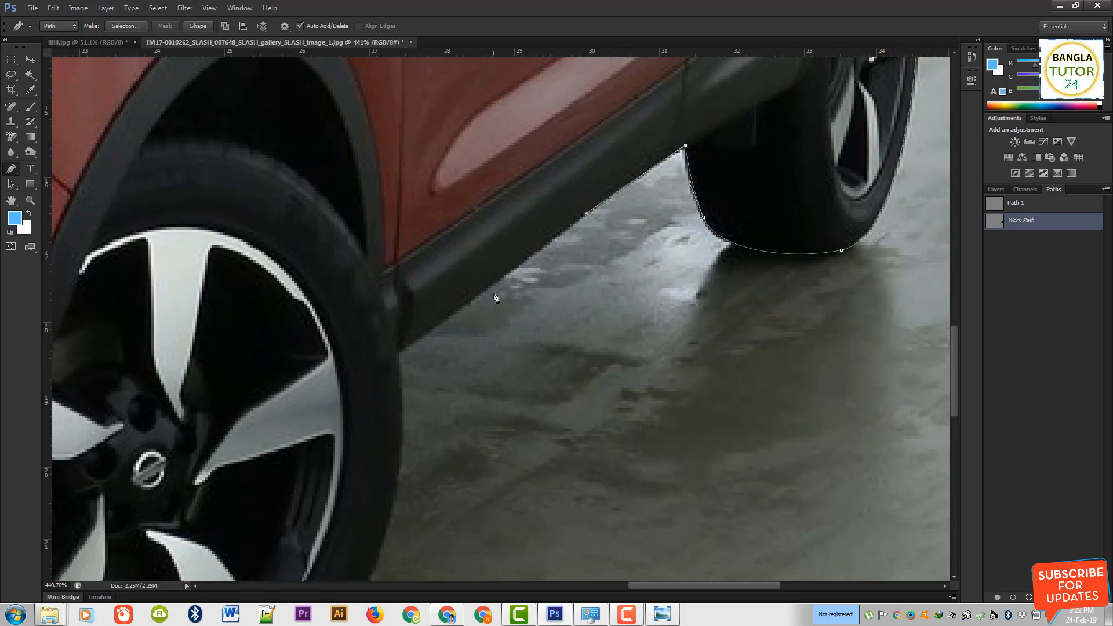
left_click(397, 353)
scroll(420, 556, "down", 3)
Step: Curve the path along the front tyre's outer edge to its bottom and adjust the handle to fit the tyre
left_click_drag(437, 463, 438, 462)
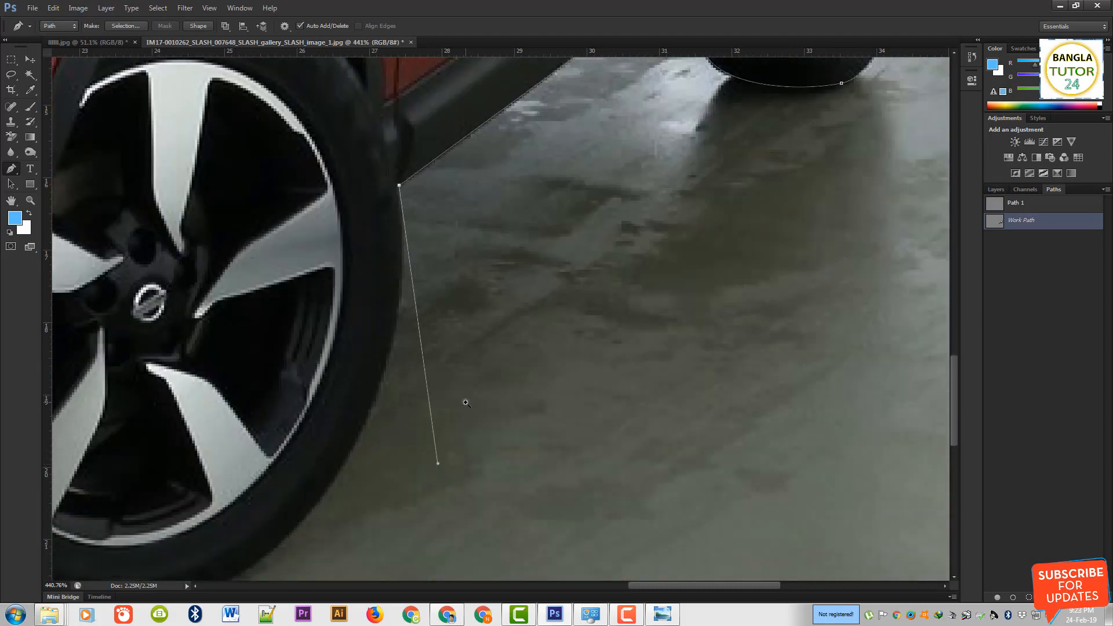
scroll(464, 402, "down", 3)
left_click_drag(342, 487, 447, 367)
scroll(439, 330, "up", 2)
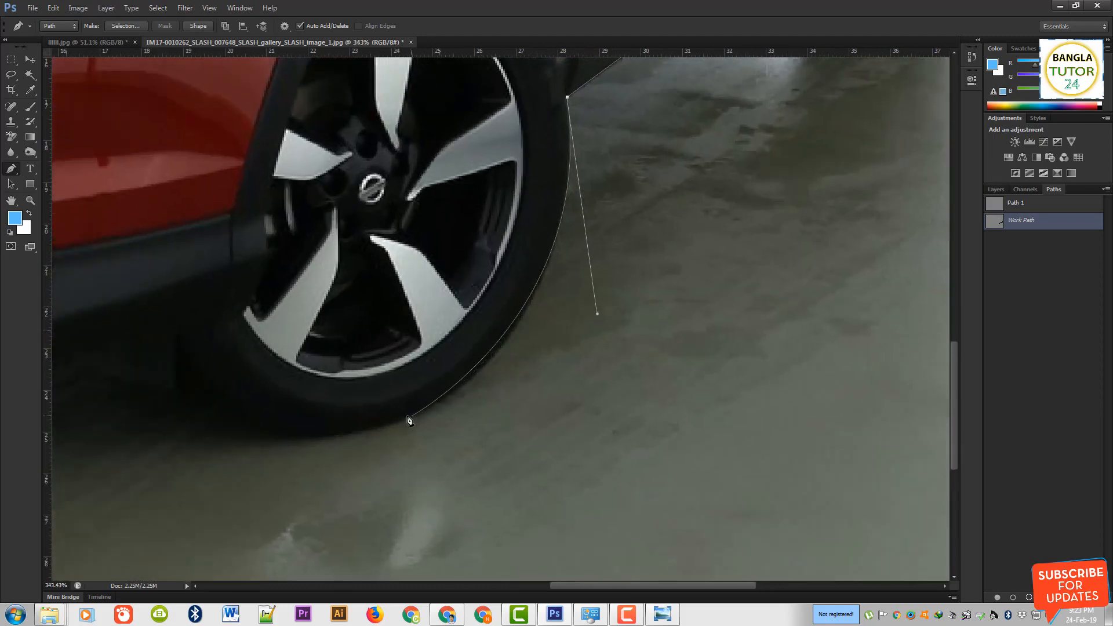
left_click_drag(342, 433, 237, 440)
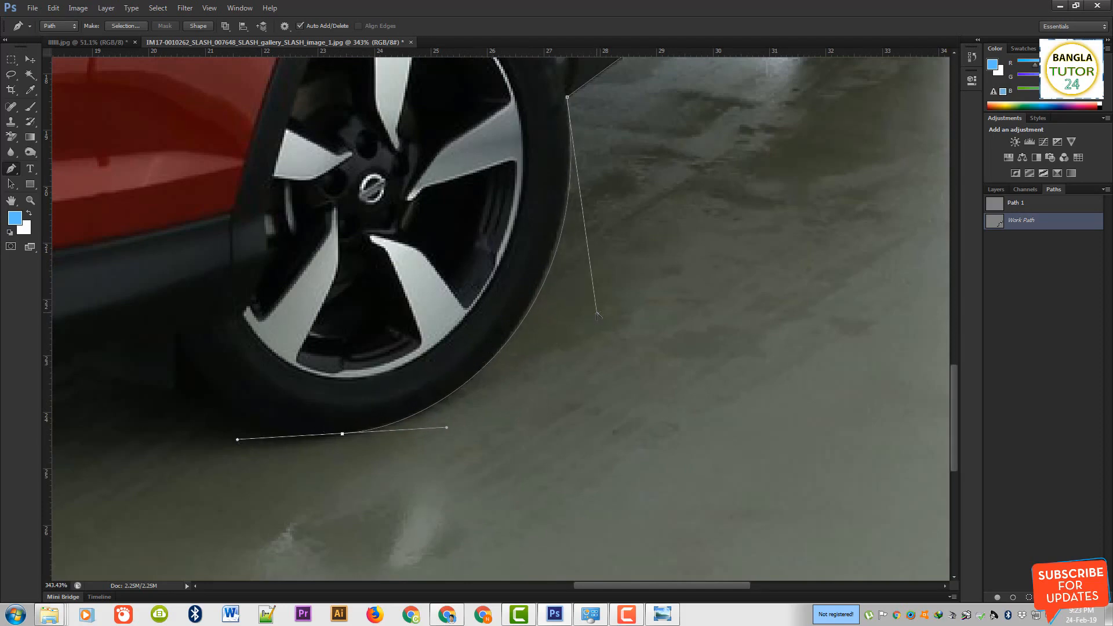
left_click_drag(599, 314, 587, 320)
Step: Curve the path from the front tyre's bottom around its inner side to the dark area below the bumper
left_click_drag(311, 428, 597, 400)
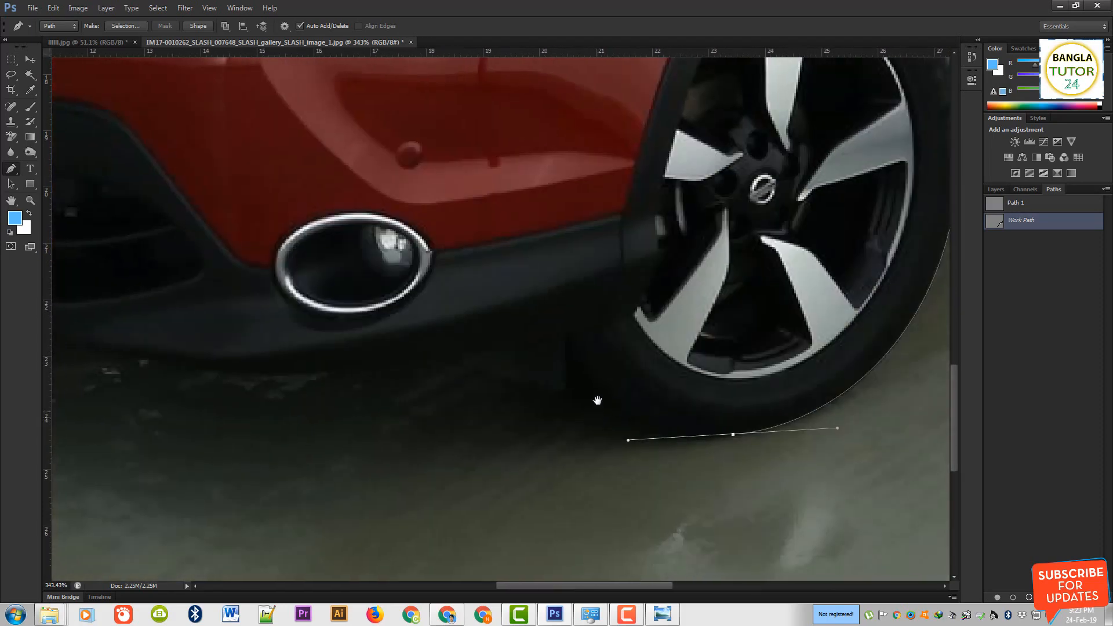
left_click_drag(598, 339, 522, 395)
left_click_drag(579, 356, 653, 429)
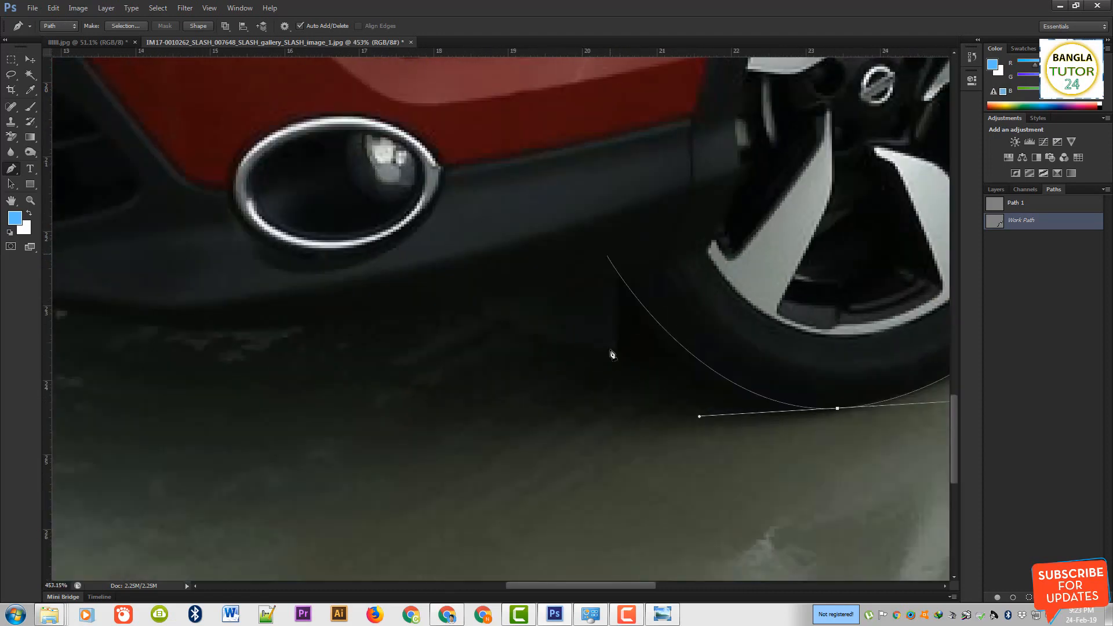
left_click_drag(708, 302, 664, 339)
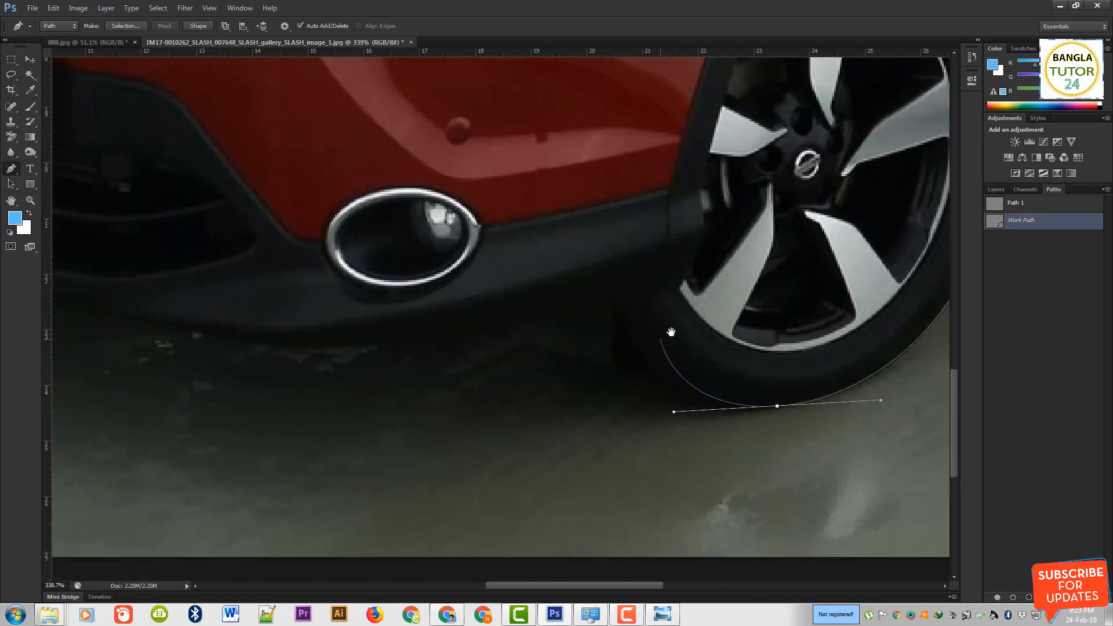
left_click_drag(714, 266, 578, 339)
left_click_drag(611, 377, 581, 316)
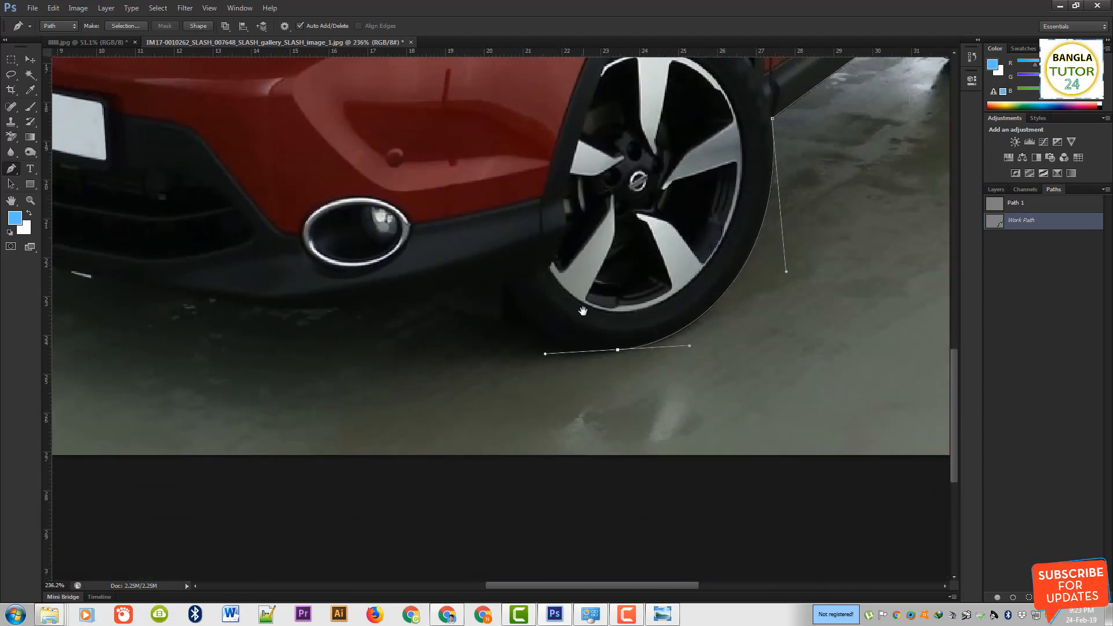
left_click_drag(499, 307, 517, 339)
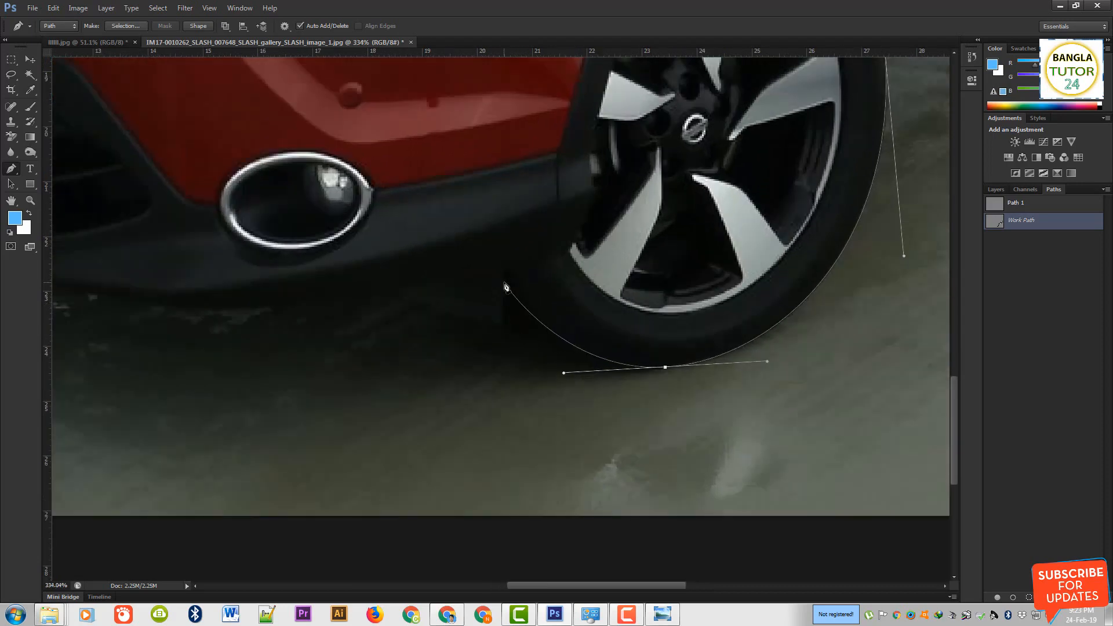
left_click_drag(526, 308, 566, 278)
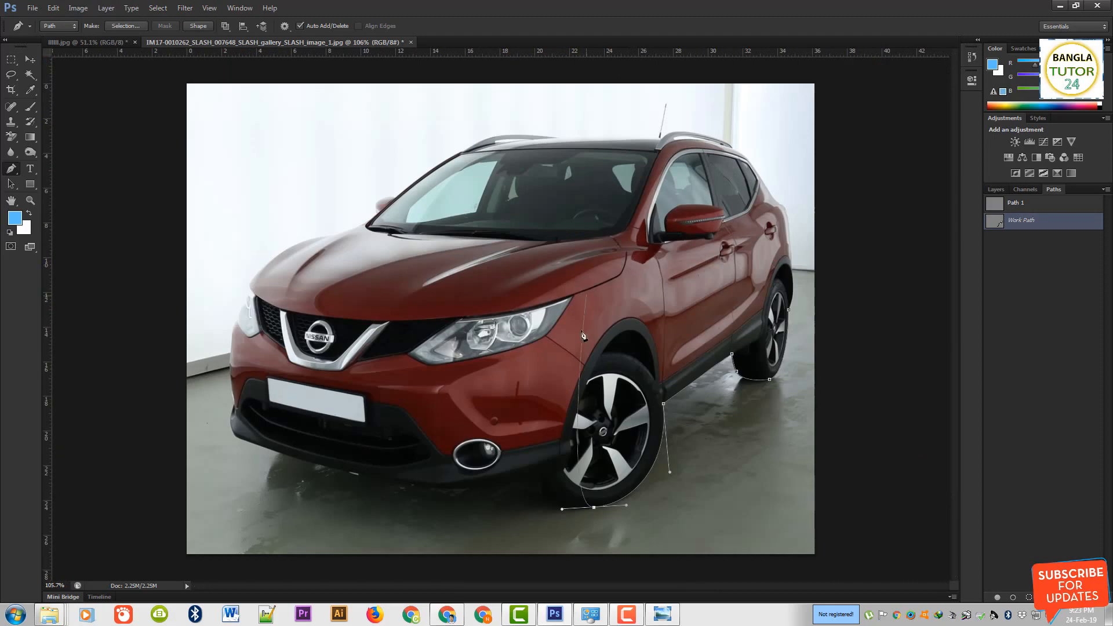
left_click_drag(554, 450, 602, 464)
left_click_drag(603, 466, 578, 286)
left_click_drag(519, 376, 540, 332)
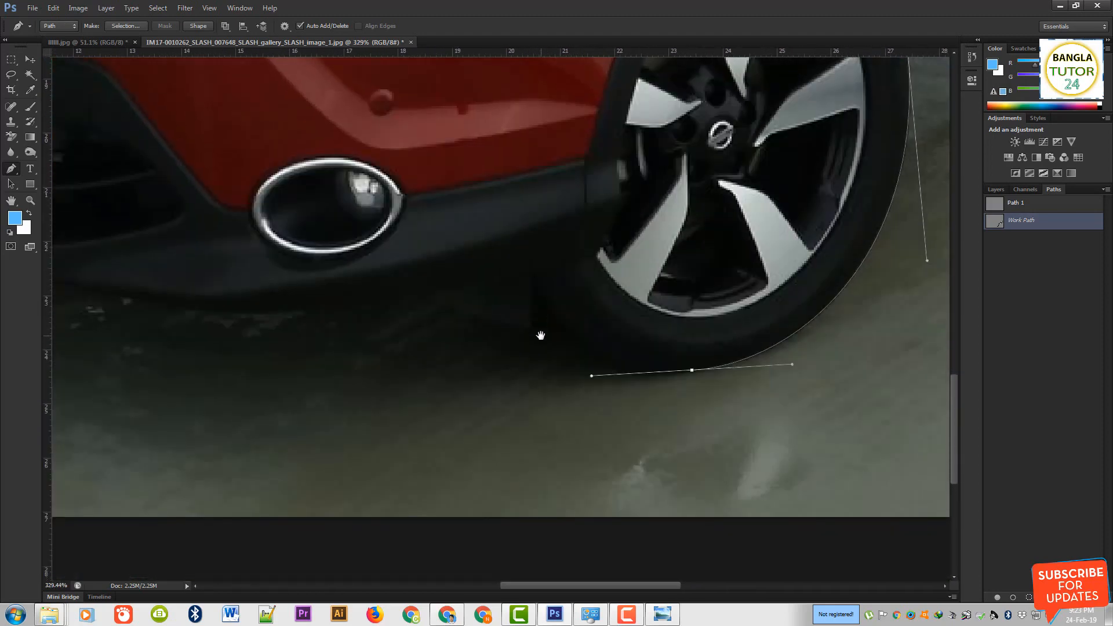
mouse_move(563, 279)
left_mouse_down()
mouse_move(533, 318)
mouse_move(551, 336)
mouse_move(562, 294)
left_mouse_up()
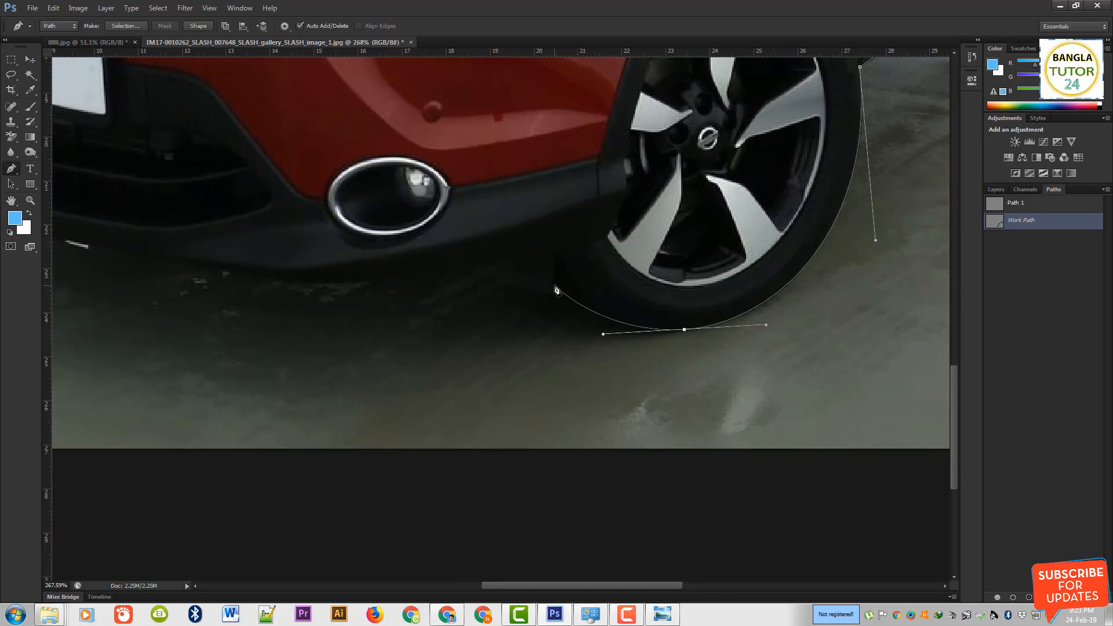
mouse_move(555, 293)
left_mouse_down()
mouse_move(536, 273)
mouse_move(593, 337)
mouse_move(555, 306)
left_mouse_up()
Step: Extend the path along the front bumper's lower edge, below the fog light and past the number plate
left_click_drag(429, 325, 347, 325)
left_click_drag(488, 337, 775, 350)
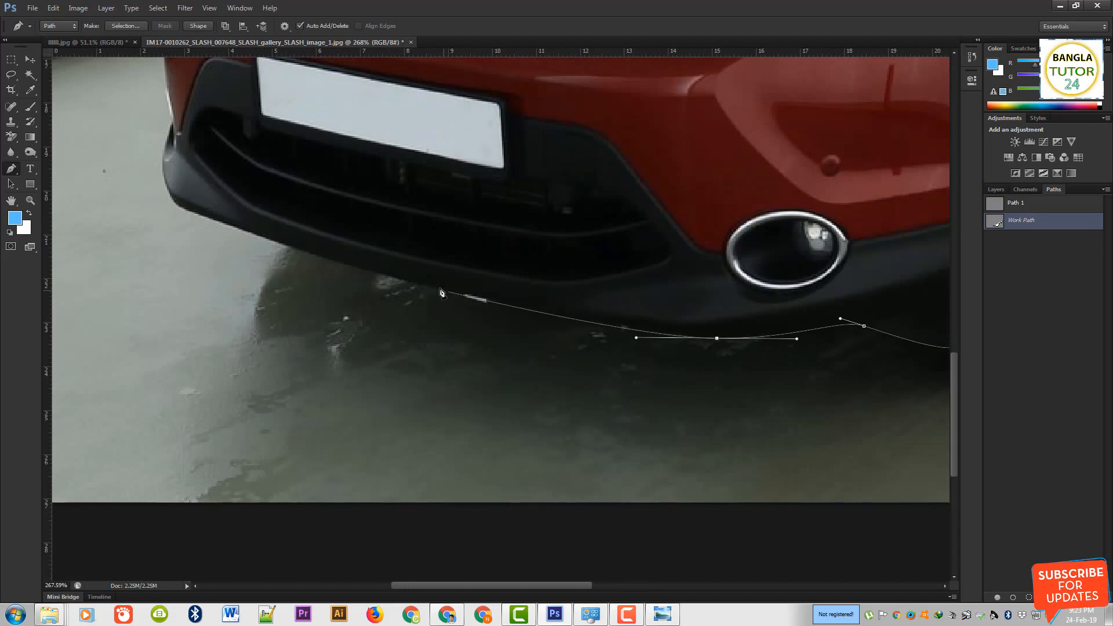
left_click_drag(435, 286, 561, 365)
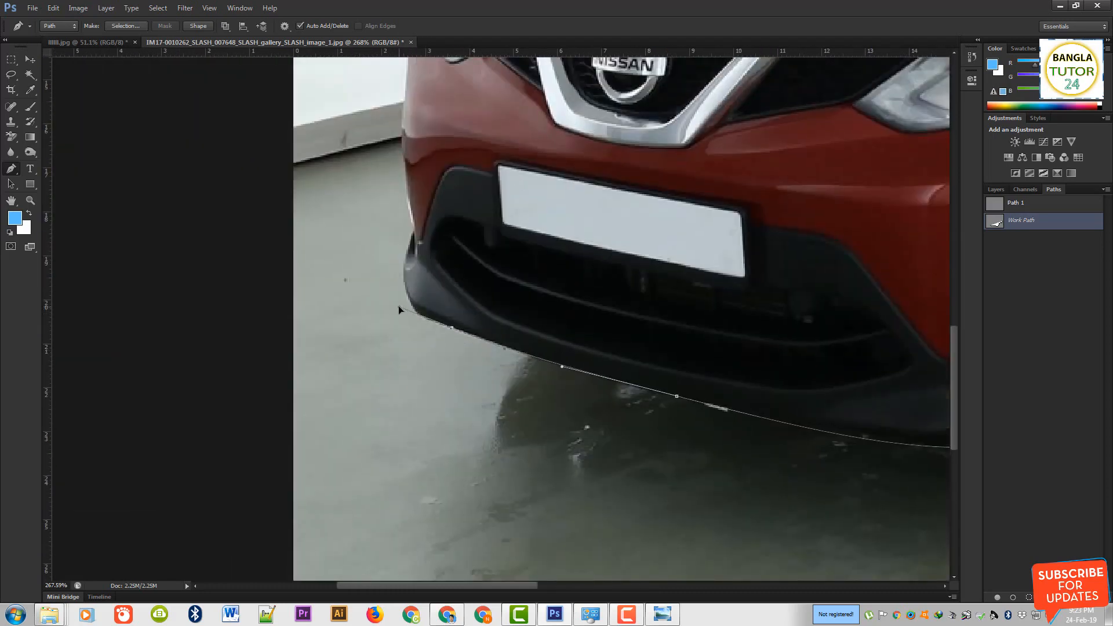
Step: Try to trace the path around the bumper's far lower corner, and undo those anchor points
left_click_drag(397, 307, 394, 306)
scroll(433, 293, "up", 5)
left_click_drag(462, 322, 504, 387)
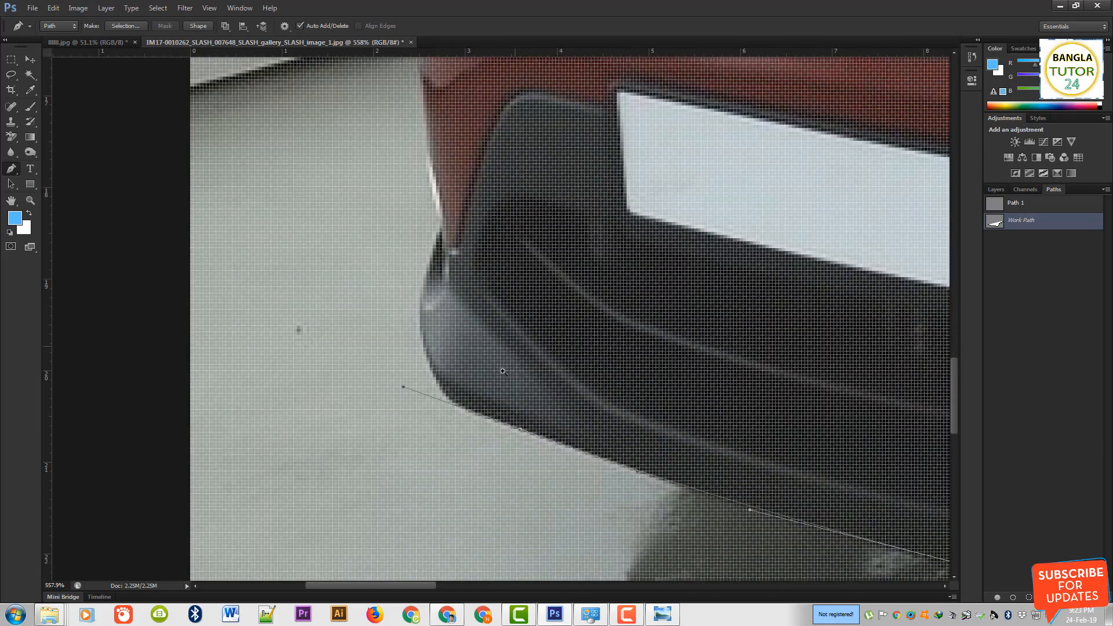
scroll(527, 347, "down", 3)
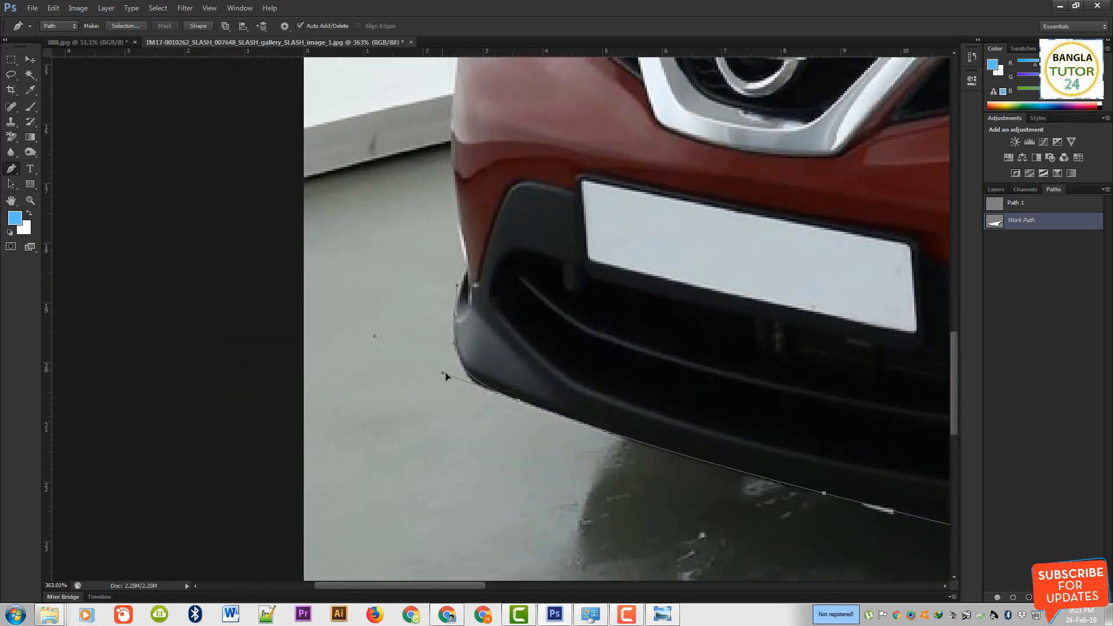
key("ctrl+alt+z")
key("ctrl+alt+z")
key("ctrl+alt+z")
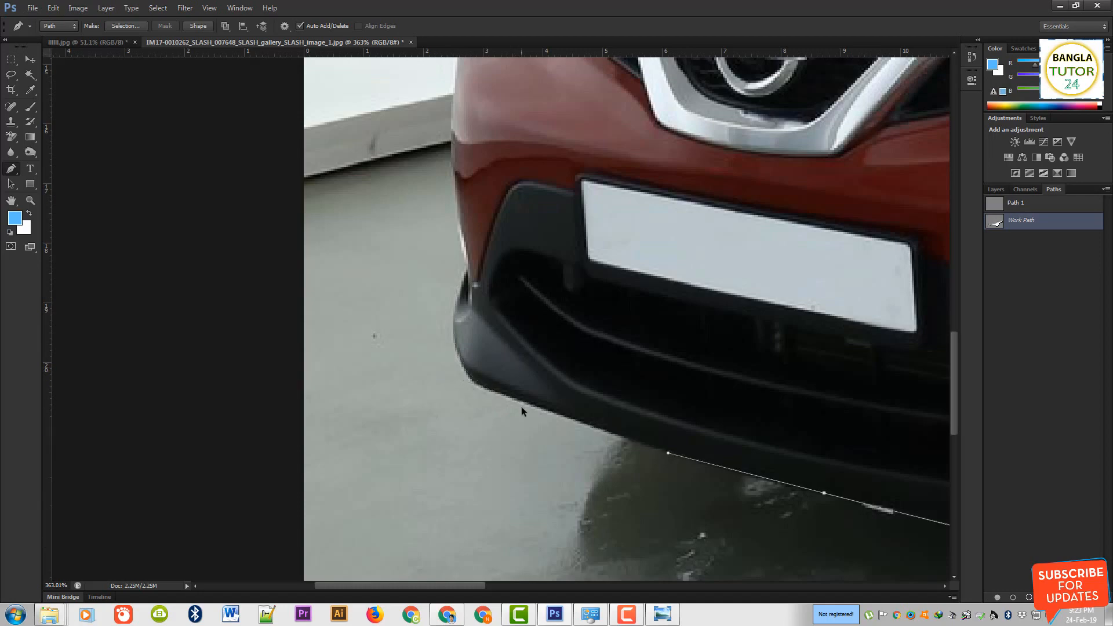
Step: Curve the path closely around the bumper's far lower corner and up its dark outer side
left_click(466, 382)
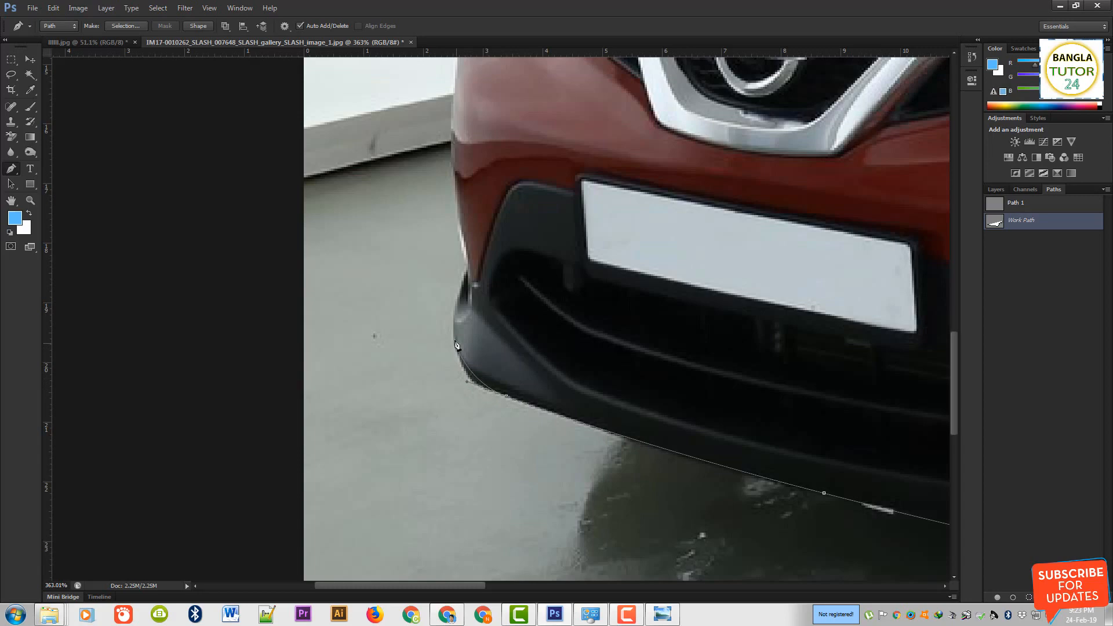
left_click(446, 311)
scroll(446, 310, "up", 3)
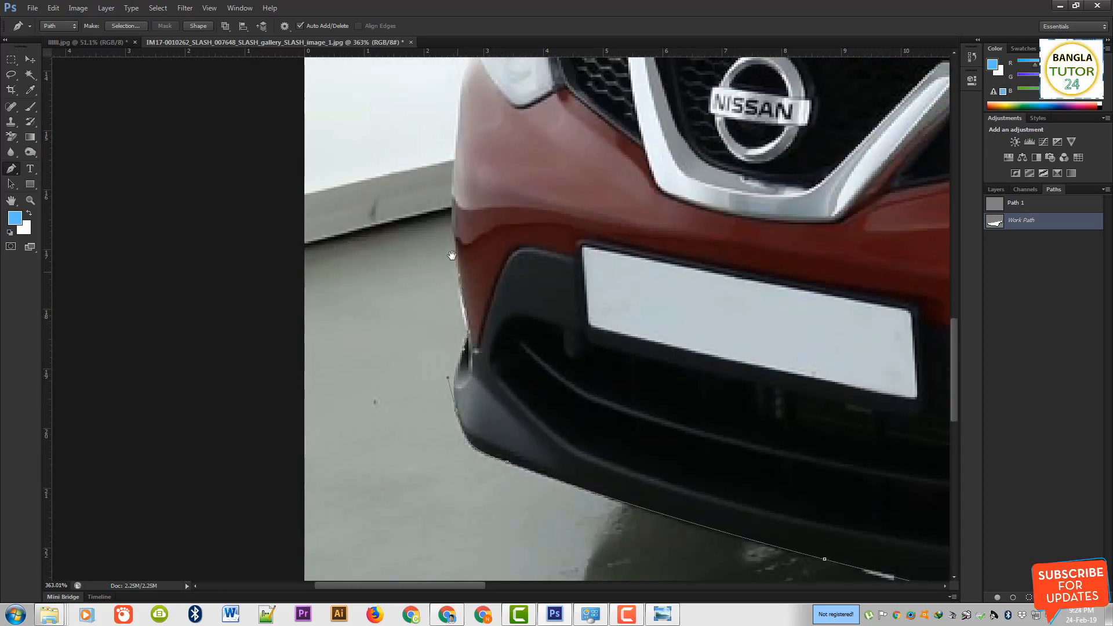
Step: Continue the path up the red bumper's outer side to the lower edge of the far headlight
scroll(458, 273, "up", 4)
left_click(459, 364)
left_click(459, 288)
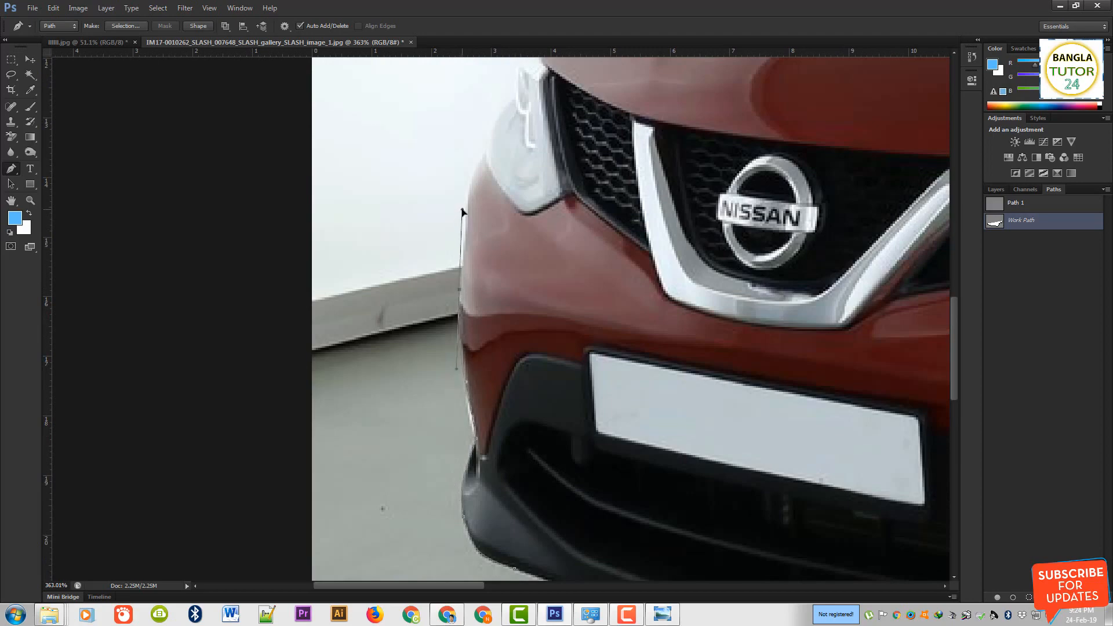
left_click(463, 210)
scroll(455, 348, "up", 6)
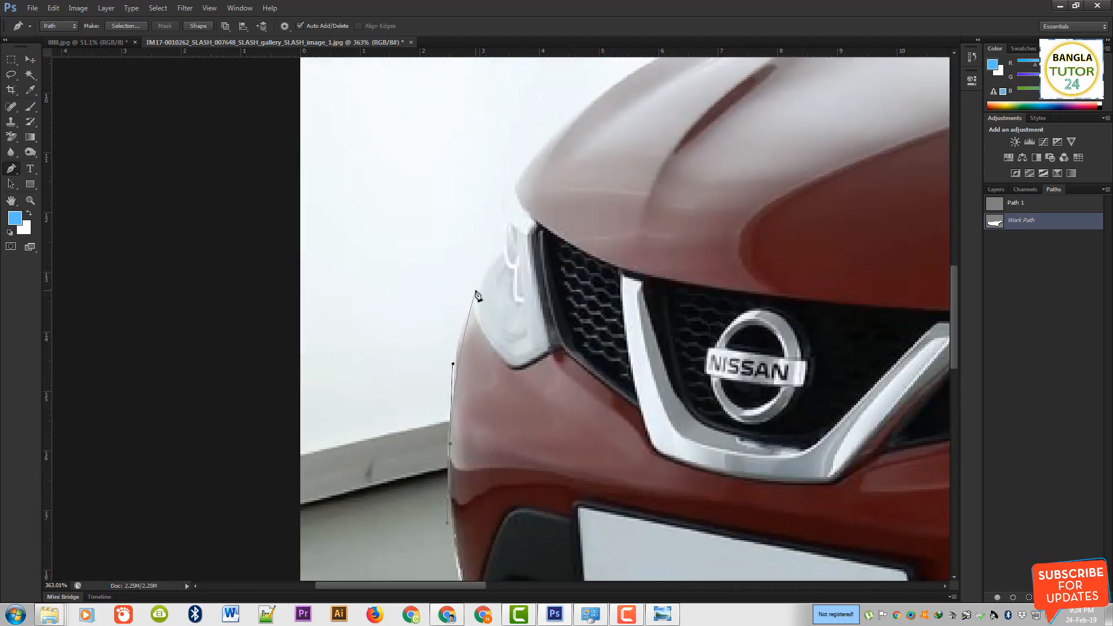
left_click(456, 327)
left_click(474, 300)
Step: Trace the path around the far headlight's outer edge and onto the front of the bonnet
scroll(539, 343, "down", 5)
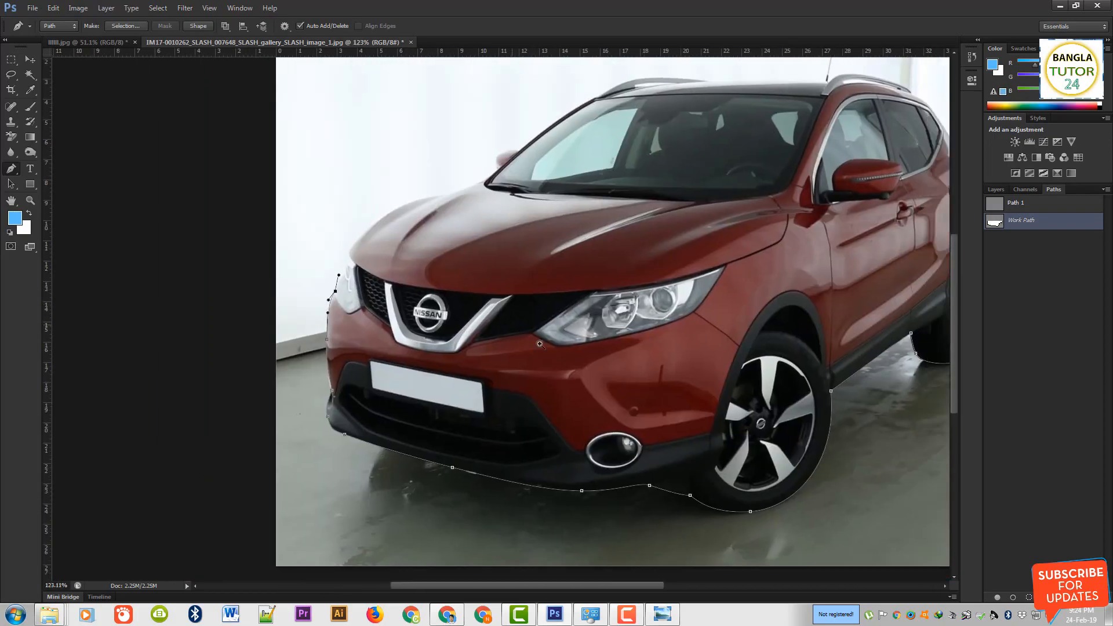
scroll(539, 343, "up", 5)
scroll(269, 290, "left", 5)
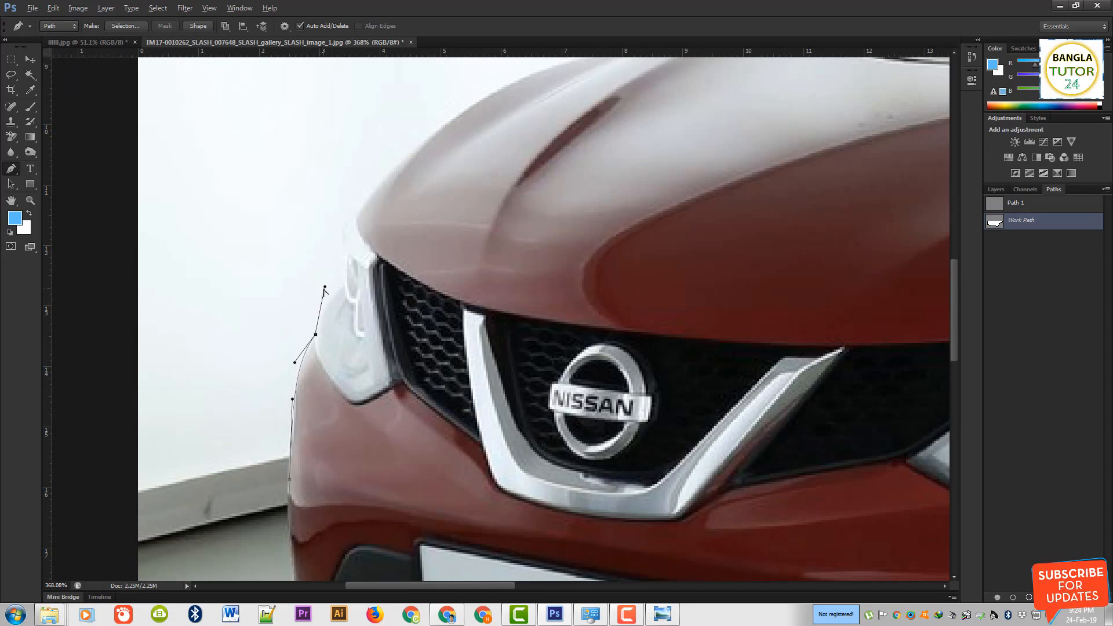
left_click_drag(322, 300, 320, 303)
left_click(345, 284)
left_click_drag(339, 220, 340, 245)
left_click_drag(362, 200, 390, 183)
Step: Extend the path along the bonnet's upper contour towards the base of the windscreen, undoing the misplaced point
left_click_drag(304, 256, 165, 380)
left_click_drag(365, 208, 429, 180)
left_click(506, 175)
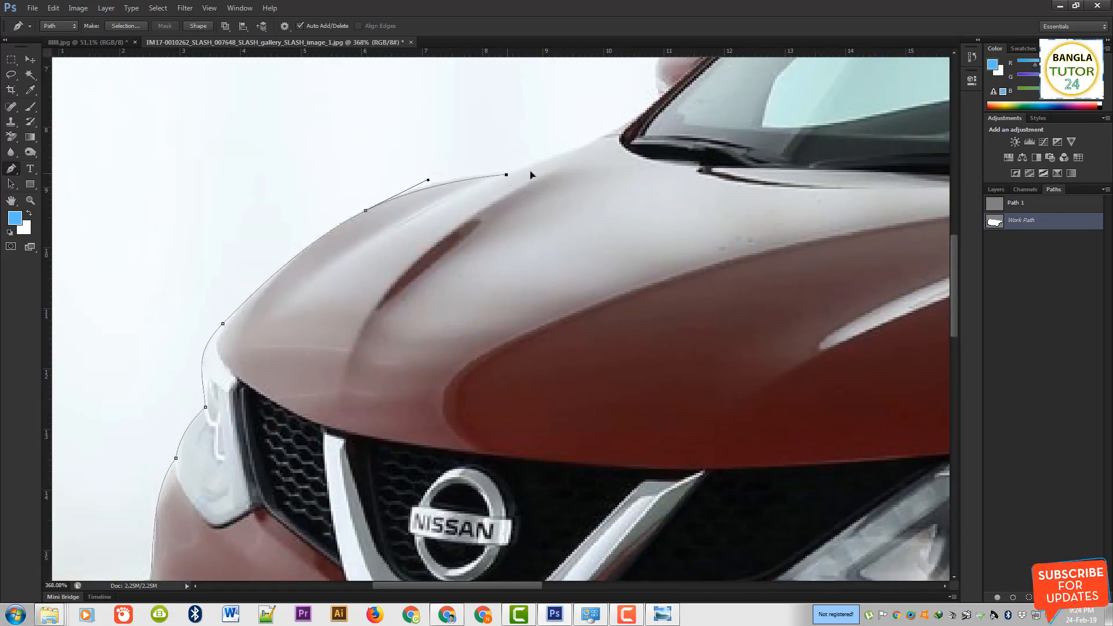
mouse_move(536, 170)
left_mouse_down()
mouse_move(503, 174)
mouse_move(521, 172)
left_mouse_up()
key("ctrl+z")
left_click_drag(589, 142, 401, 342)
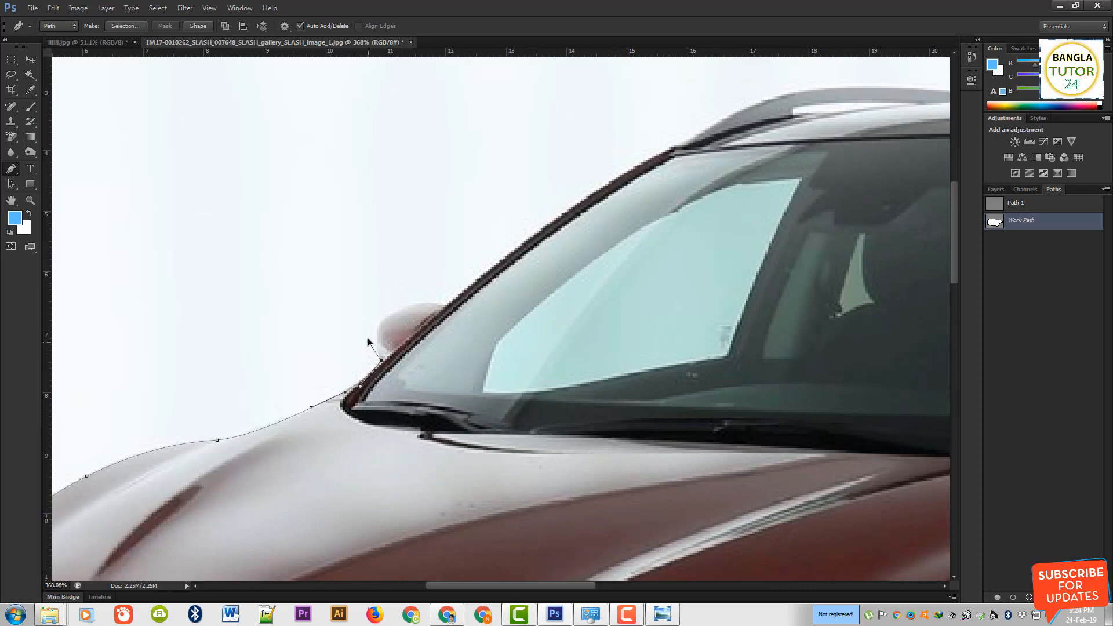
Step: Trace the path around the far door mirror and bring it back to the windscreen pillar
left_click_drag(367, 340, 367, 338)
left_click_drag(424, 302, 430, 295)
left_click_drag(562, 245, 314, 346)
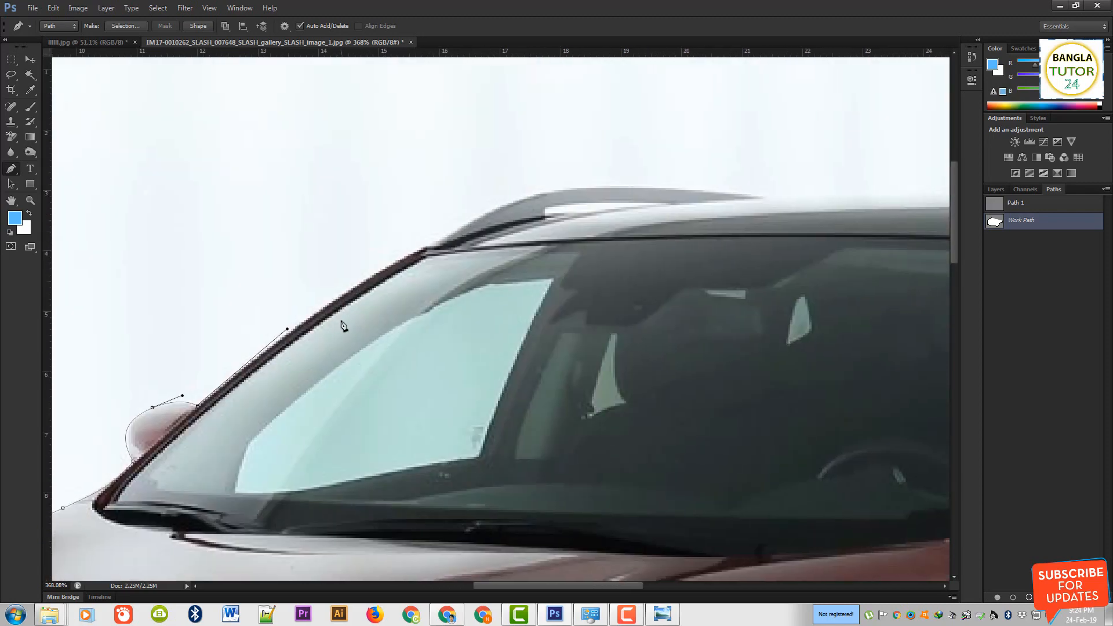
Step: Run the path up the windscreen pillar and over the far roof rail to its rear end
left_click_drag(423, 247, 518, 199)
left_click_drag(614, 185, 679, 184)
left_click_drag(419, 247, 375, 253)
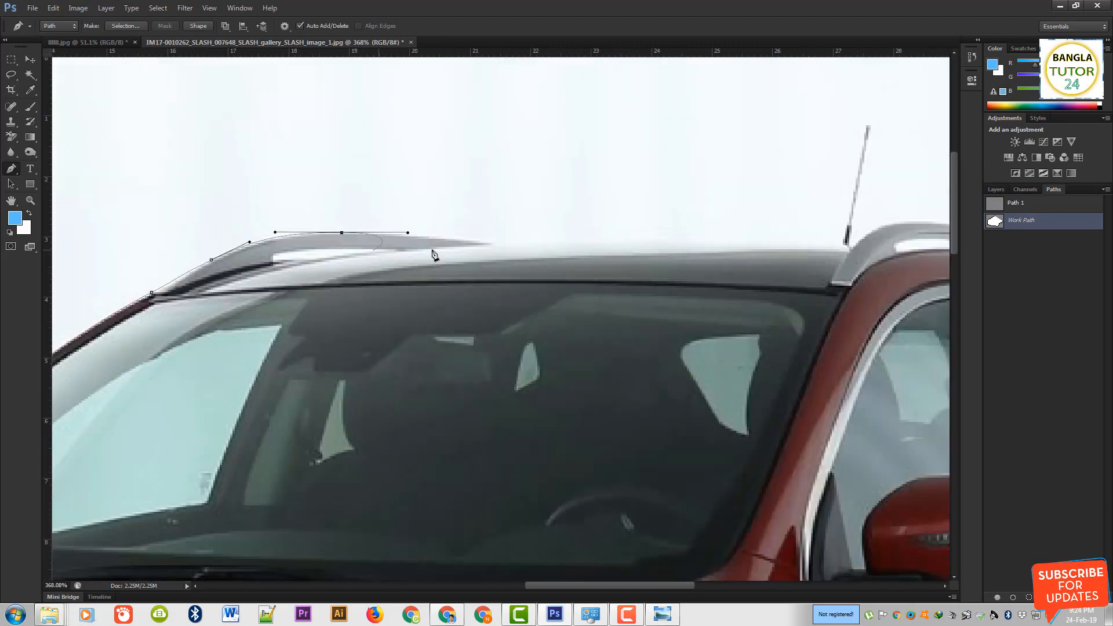
mouse_move(514, 247)
left_mouse_down()
mouse_move(504, 244)
mouse_move(520, 249)
left_mouse_up()
Step: Extend the path along the roof edge to the antenna's base and trace the antenna around its tip
left_click(700, 232)
left_click_drag(714, 237, 407, 224)
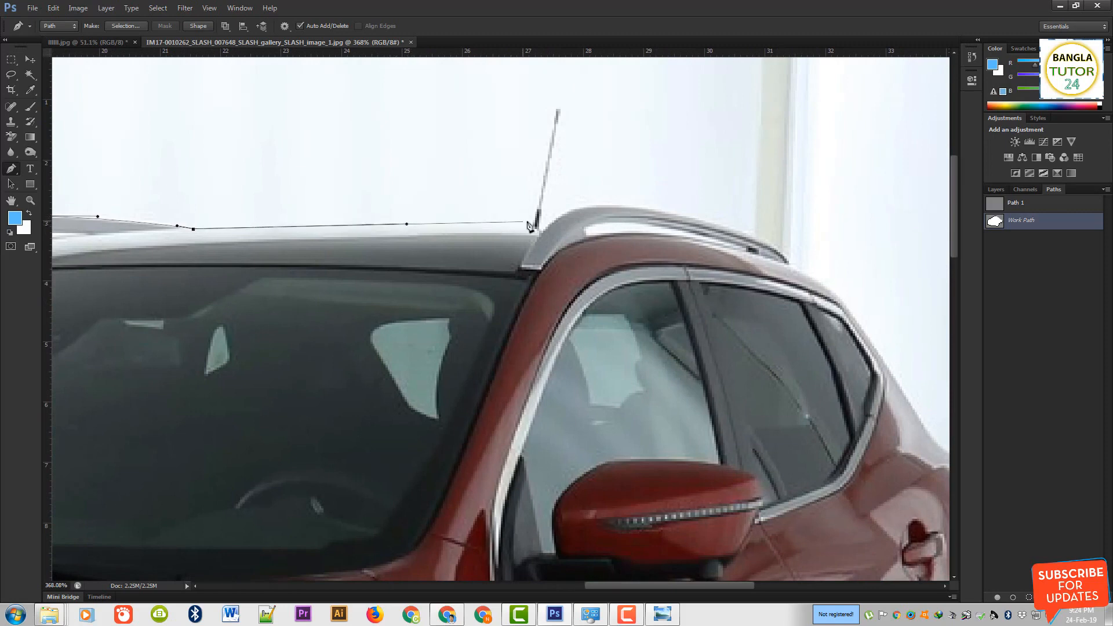
left_click(531, 228)
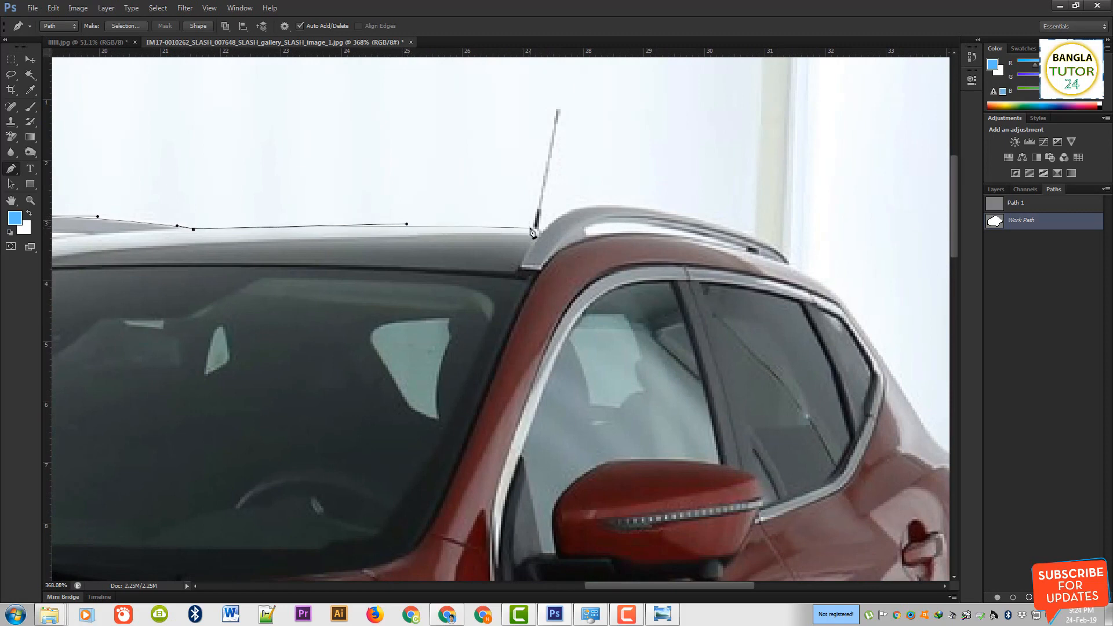
left_click(556, 109)
left_click(560, 109)
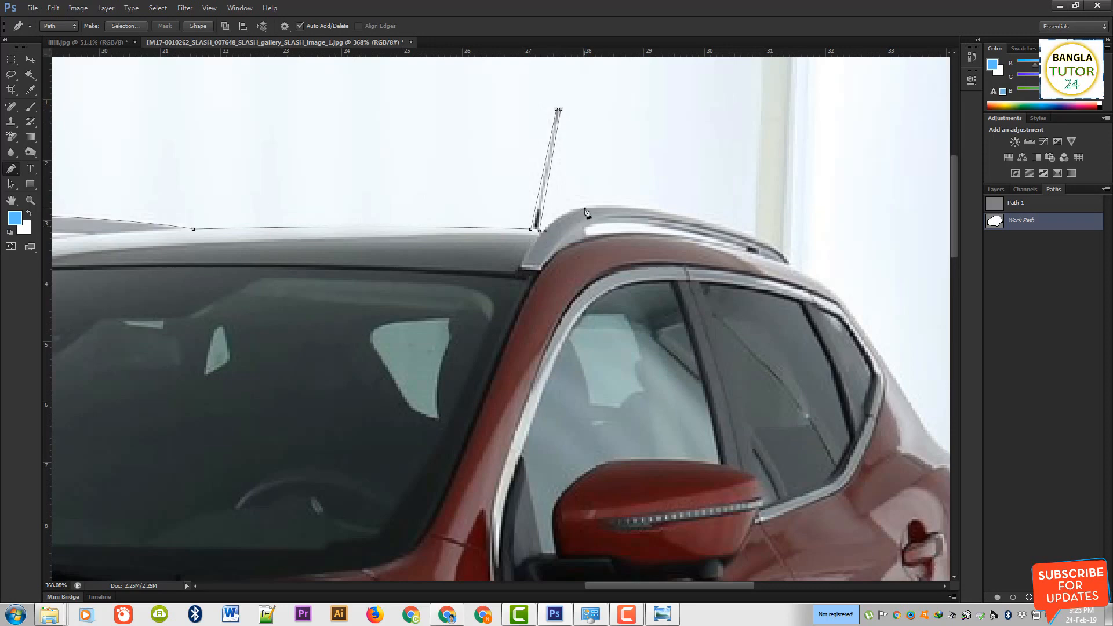
Step: Curve the path over the near roof rail and down its rear end to the rear side window
left_click_drag(624, 207, 377, 215)
left_click_drag(455, 233, 525, 280)
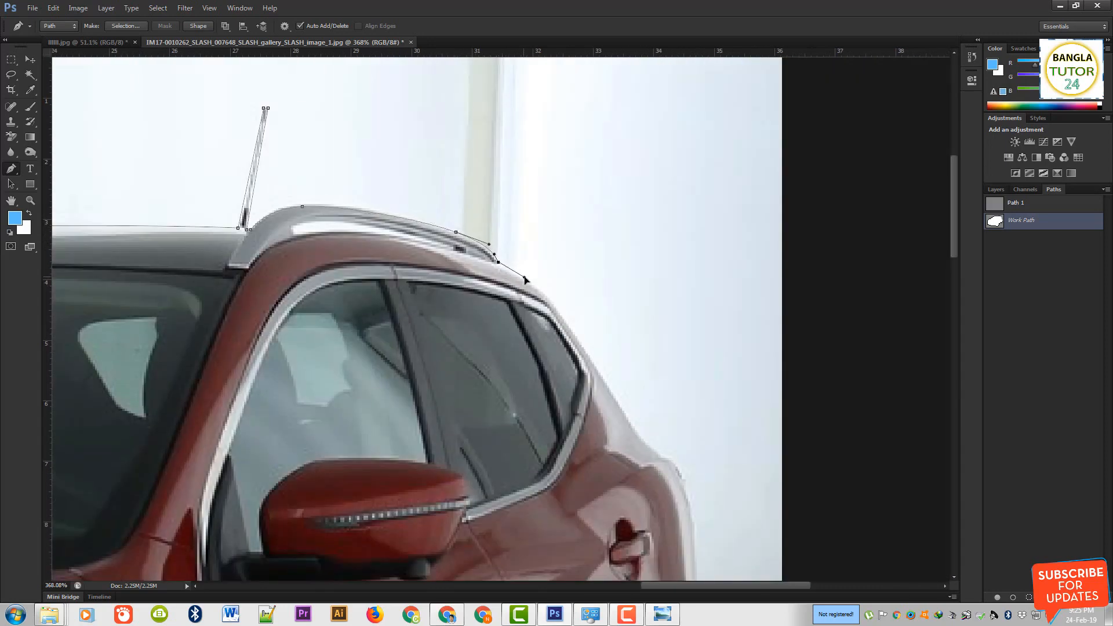
left_click_drag(566, 323, 517, 194)
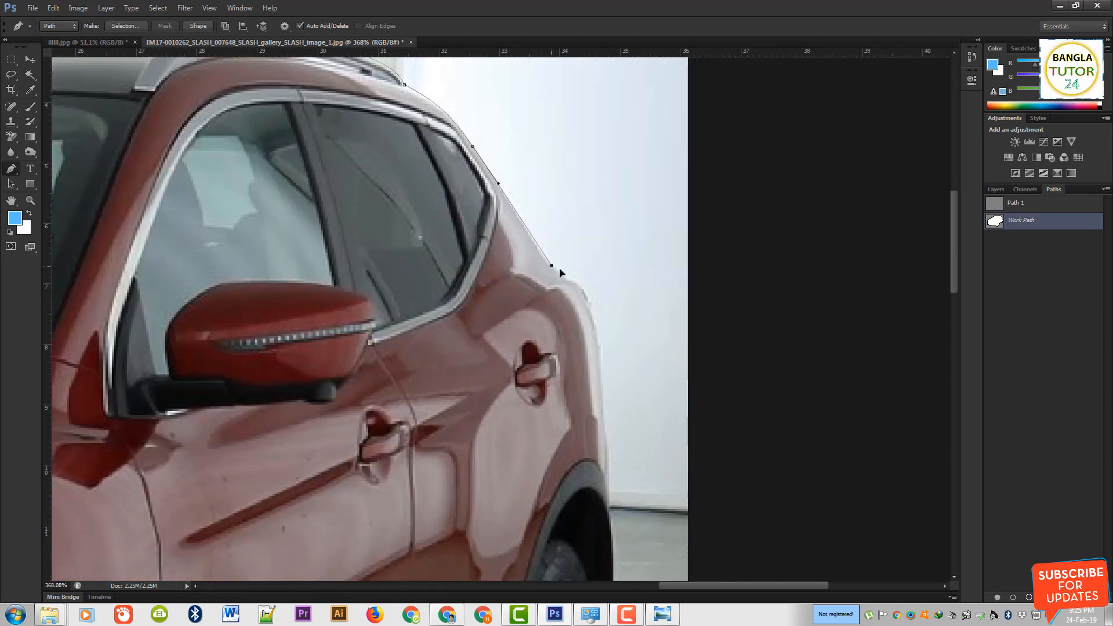
Step: Continue the path down the rear pillar and around the body's rear shoulder behind the door handle
left_click(569, 281)
left_click(594, 321)
left_click_drag(600, 339, 576, 175)
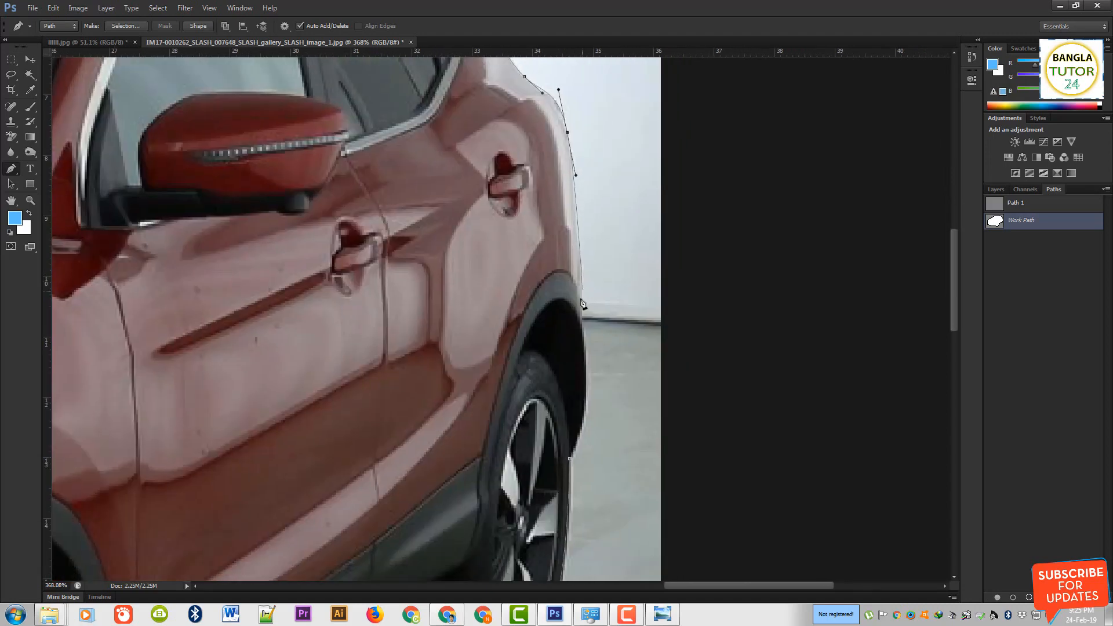
Step: Trace the rear body edge down past the rear wheel arch and close the path at its starting point
mouse_move(583, 319)
left_mouse_down()
mouse_move(588, 392)
mouse_move(586, 322)
left_mouse_up()
left_click(561, 367)
left_click_drag(561, 367, 540, 414)
left_click_drag(713, 301, 651, 362)
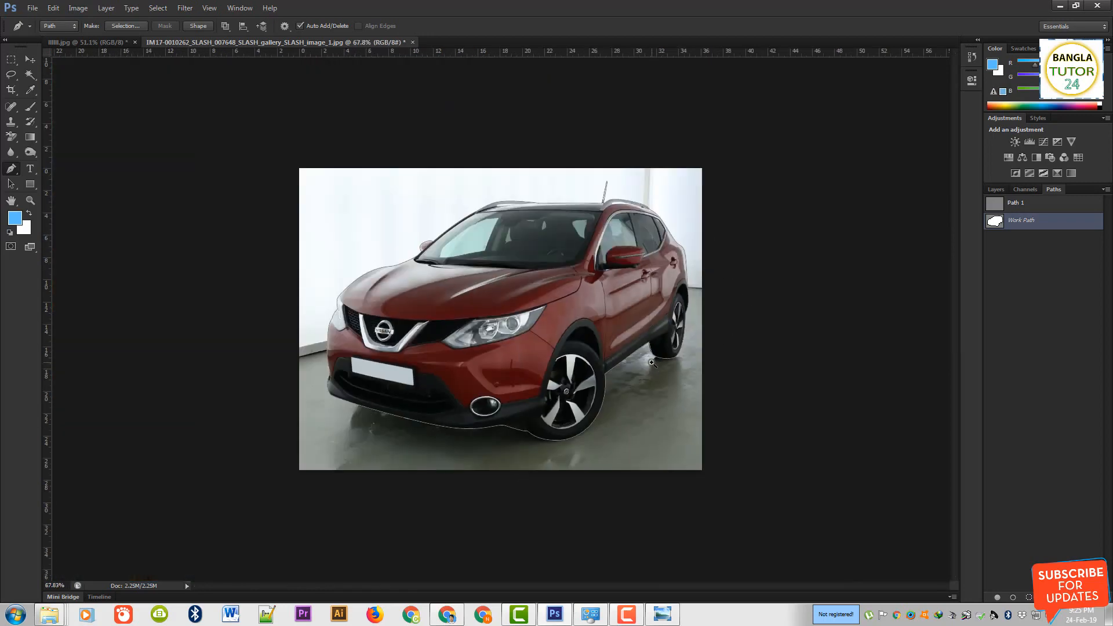
Step: Convert the closed car path into a selection and display it as a quick mask over the whole photo
key("ctrl+Return")
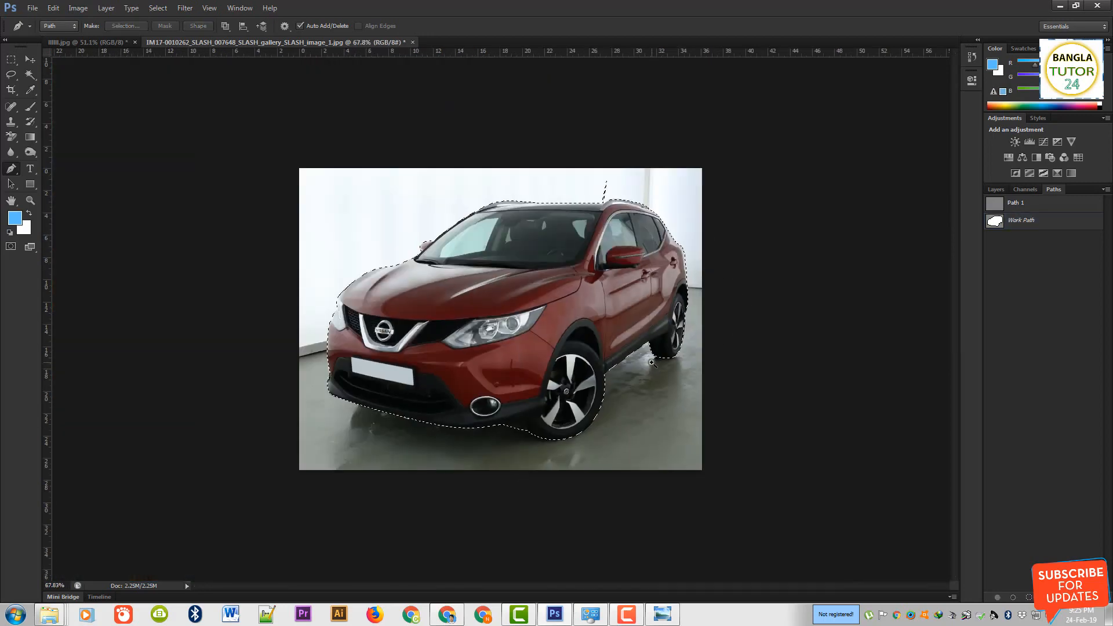
key("ctrl+0")
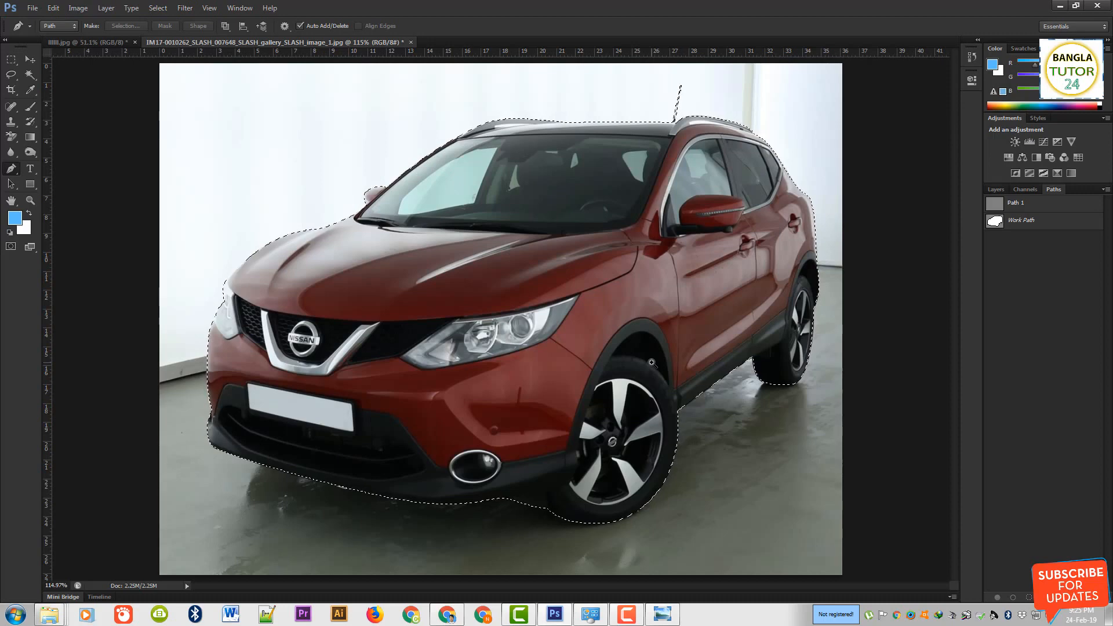
key("q")
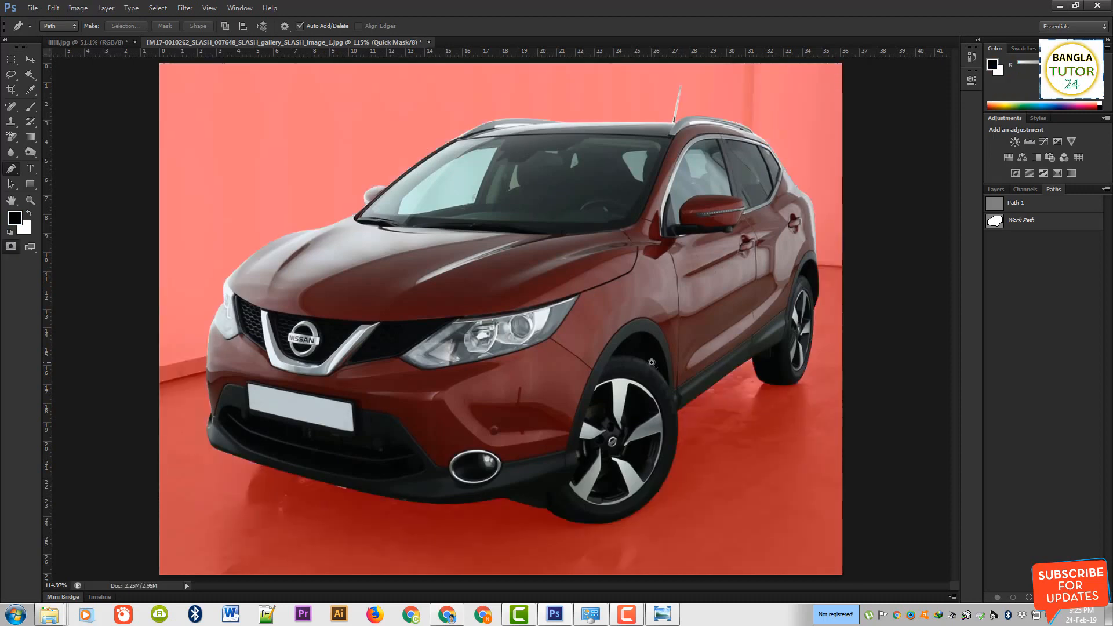
Step: Set the quick mask overlay's opacity to 100%
double_click(11, 247)
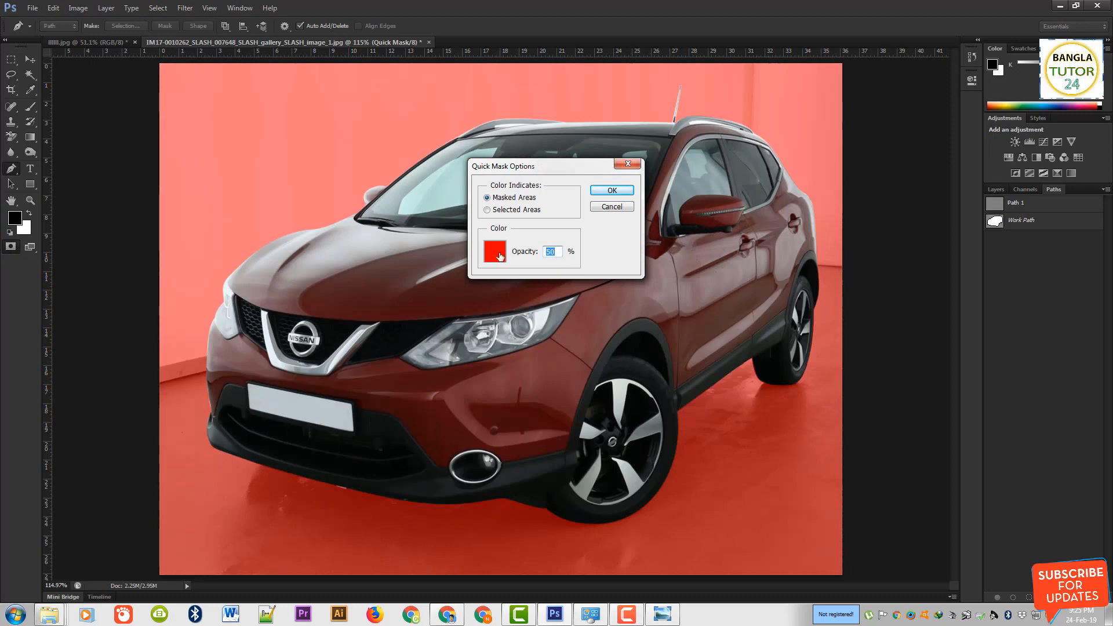
type("100")
key("Return")
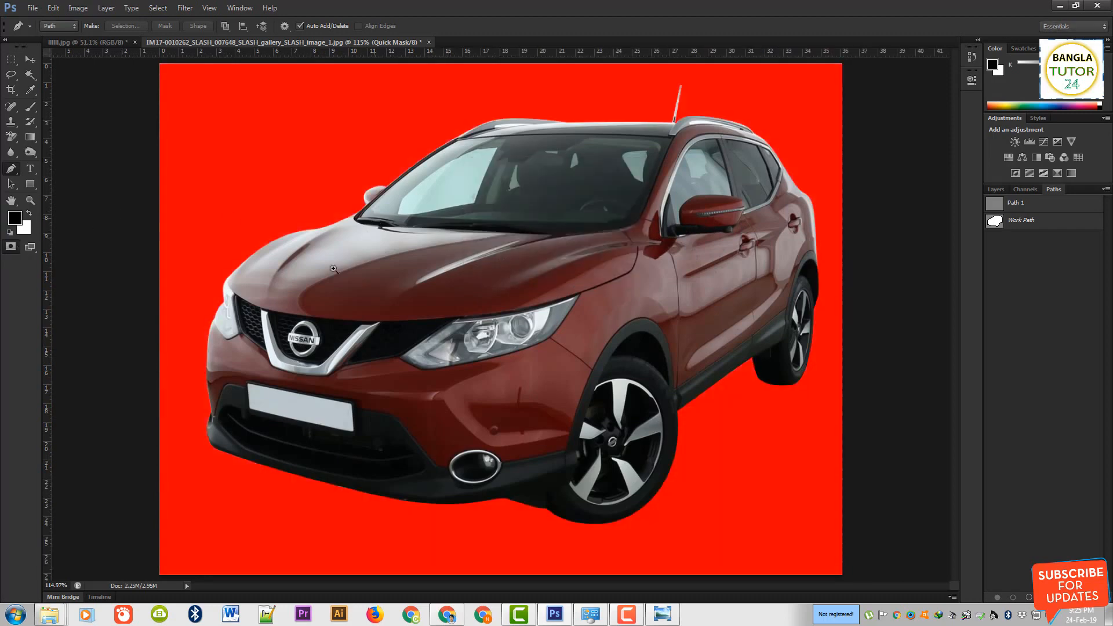
Step: Compare the quick mask with the plain selection outline around the car, and leave quick mask mode
scroll(333, 268, "down", 5)
scroll(522, 272, "up", 4)
key("q")
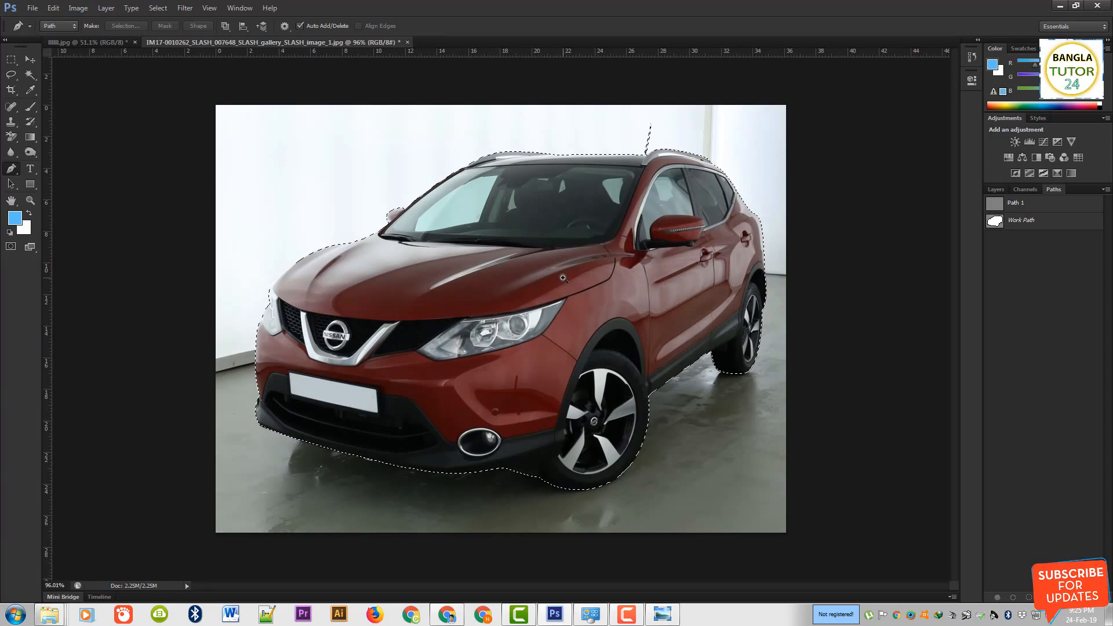
key("q")
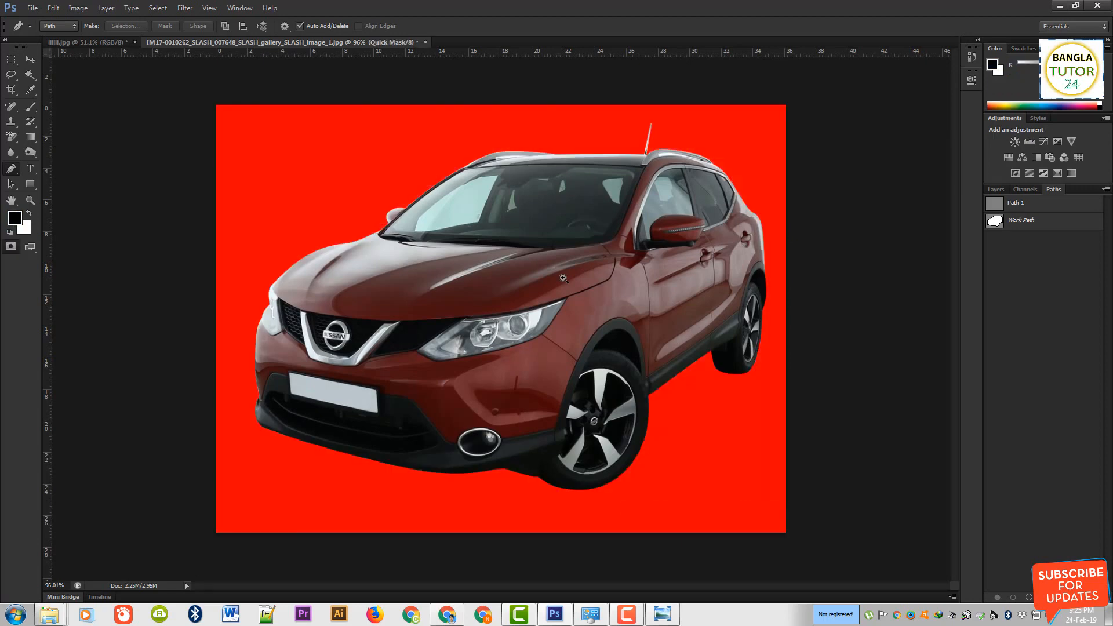
mouse_move(541, 241)
left_mouse_down()
mouse_move(571, 244)
mouse_move(534, 243)
left_mouse_up()
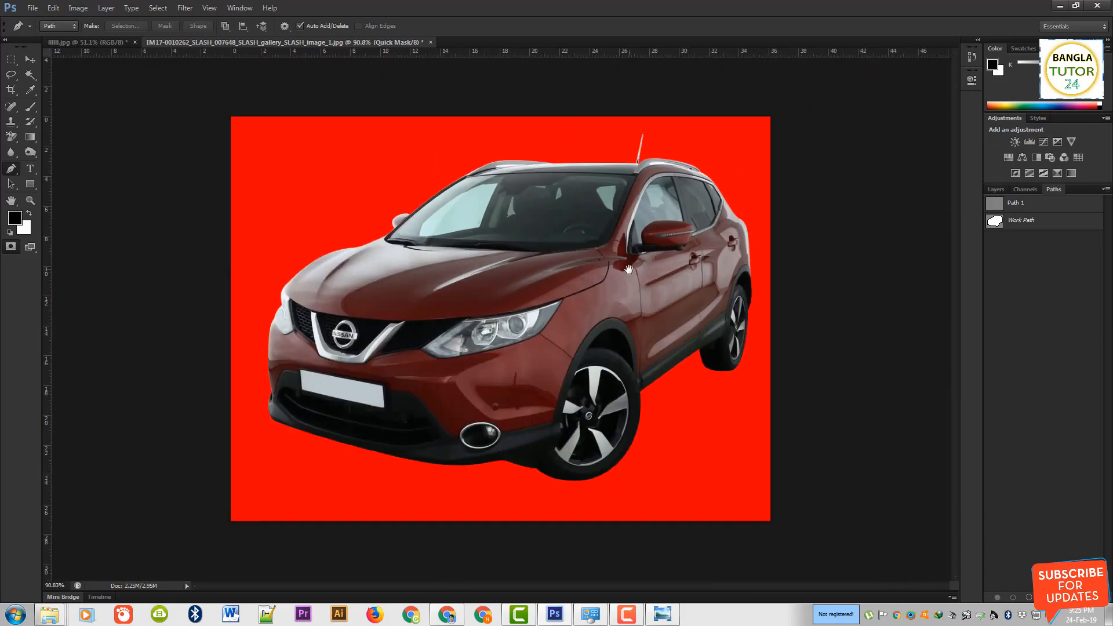
left_click_drag(747, 384, 788, 351)
left_click_drag(774, 313, 795, 280)
key("q")
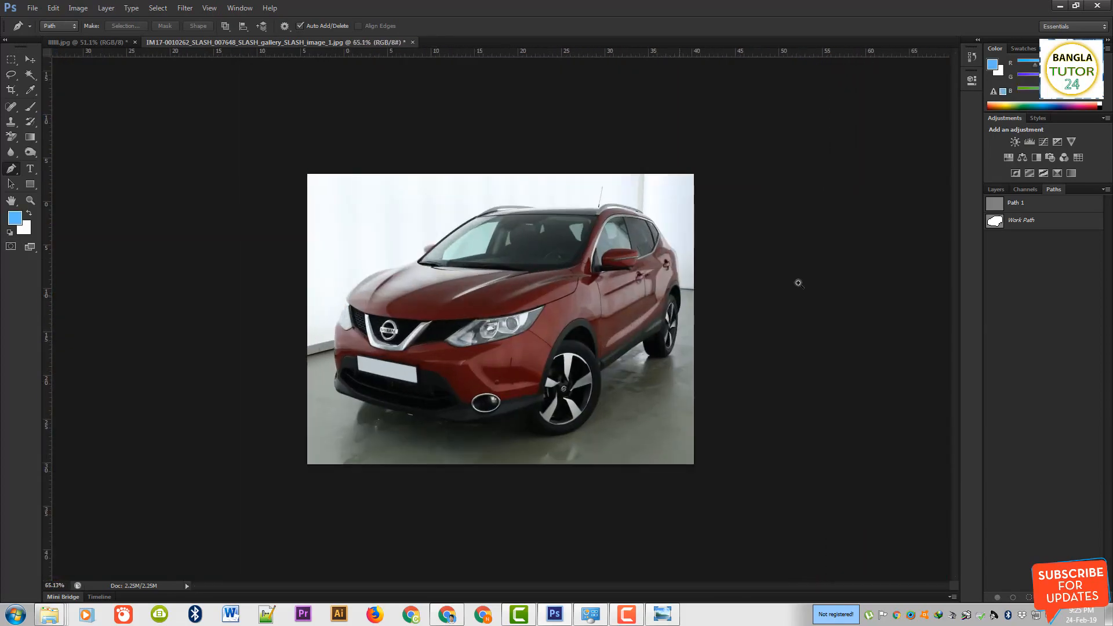
Step: Copy the selected car onto its own layer and hide the Background layer
left_click(996, 189)
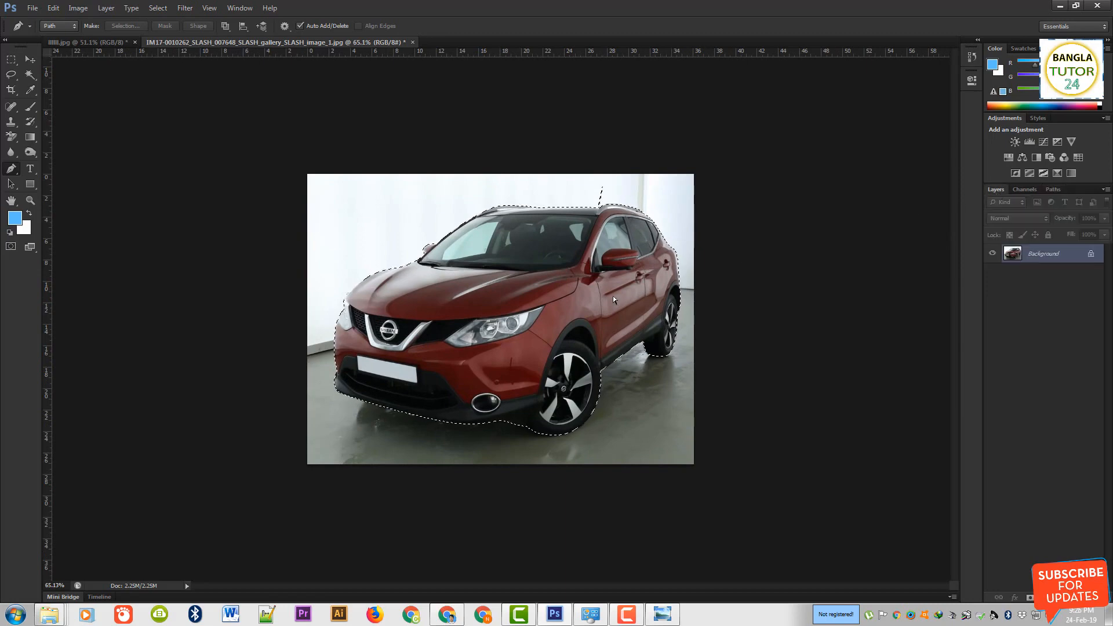
key("ctrl+j")
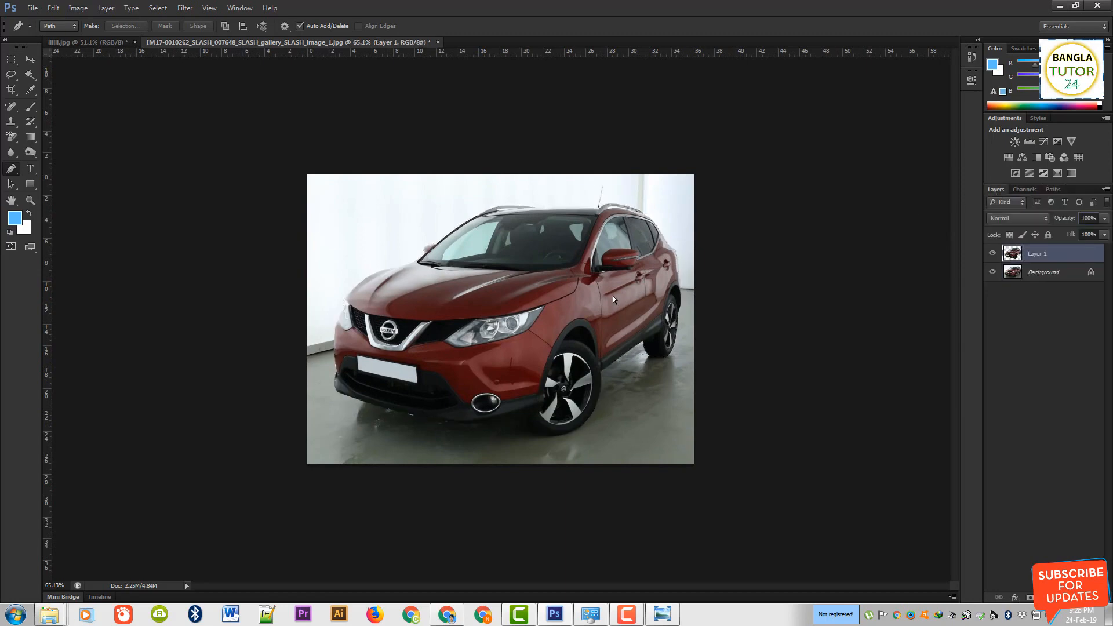
left_click(992, 271)
Step: Examine the cutout's edges against transparency around the windshield, mirror, front wheel, sill and rear wheel
left_click_drag(554, 278, 661, 278)
left_click_drag(182, 151, 431, 295)
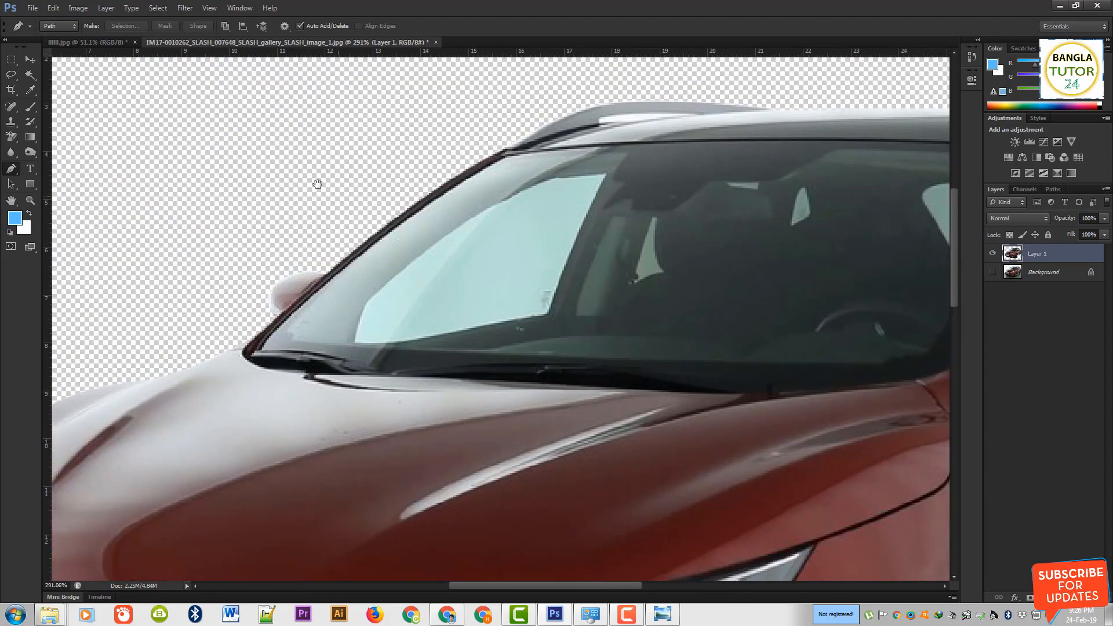
left_click_drag(297, 174, 355, 254)
left_click_drag(520, 232, 348, 342)
left_click_drag(641, 355, 347, 244)
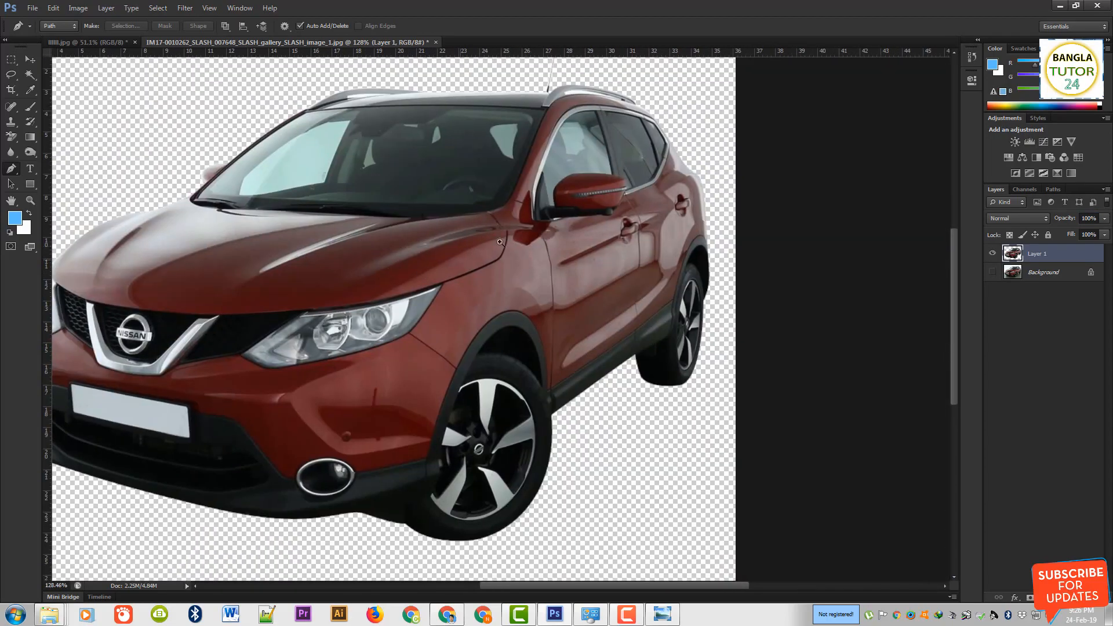
left_click_drag(479, 289, 427, 305)
scroll(646, 440, "up", 5)
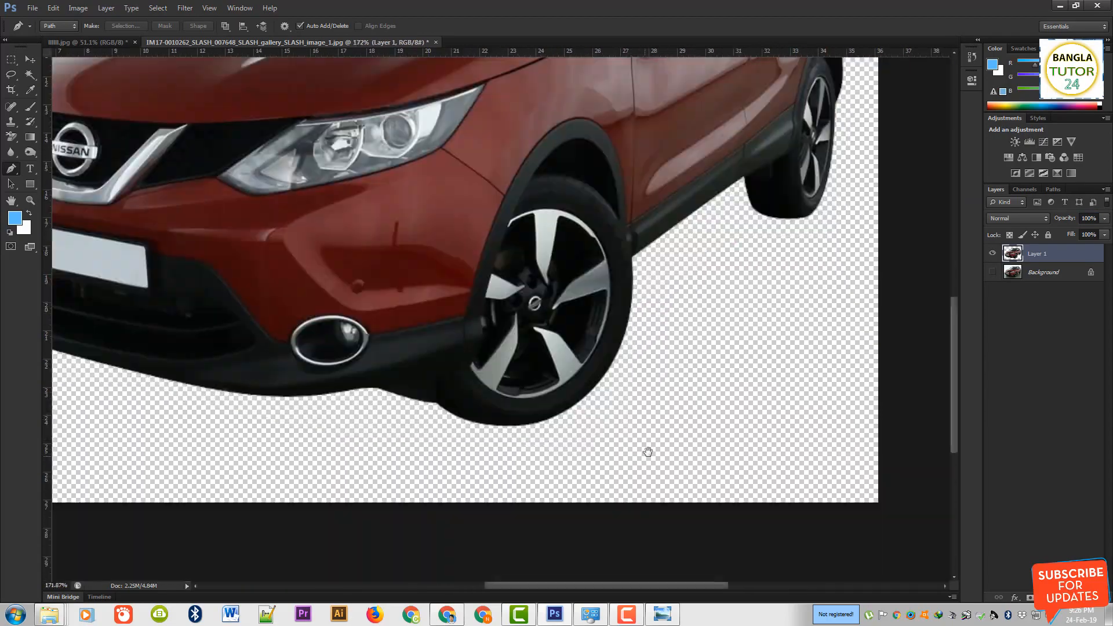
left_click_drag(641, 416, 601, 418)
left_click_drag(686, 296, 517, 360)
left_click_drag(581, 319, 636, 407)
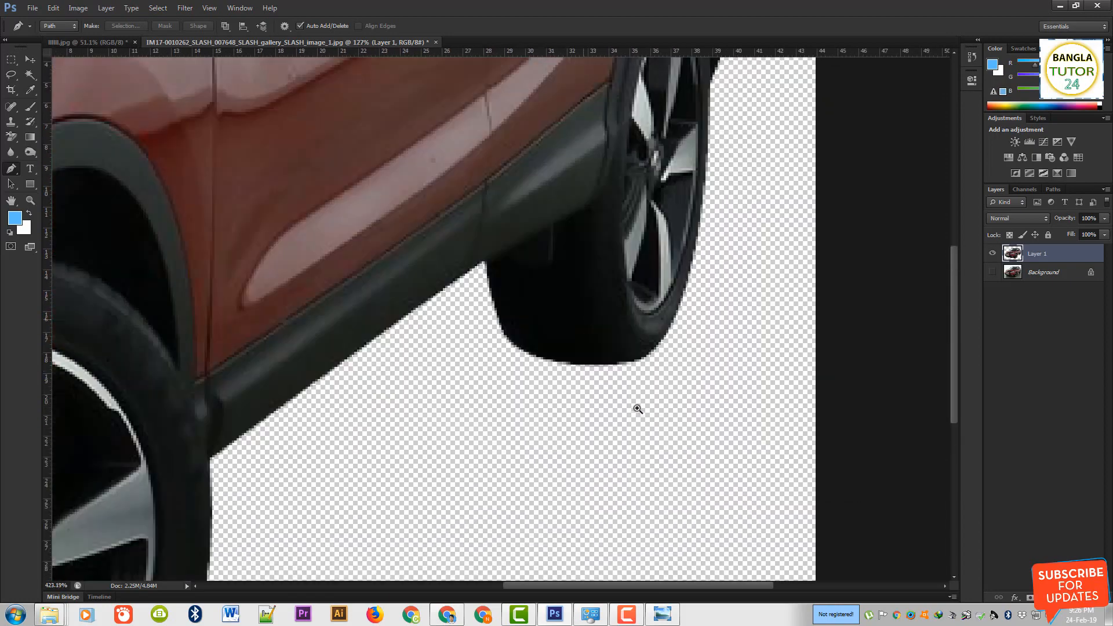
left_click_drag(695, 340, 581, 362)
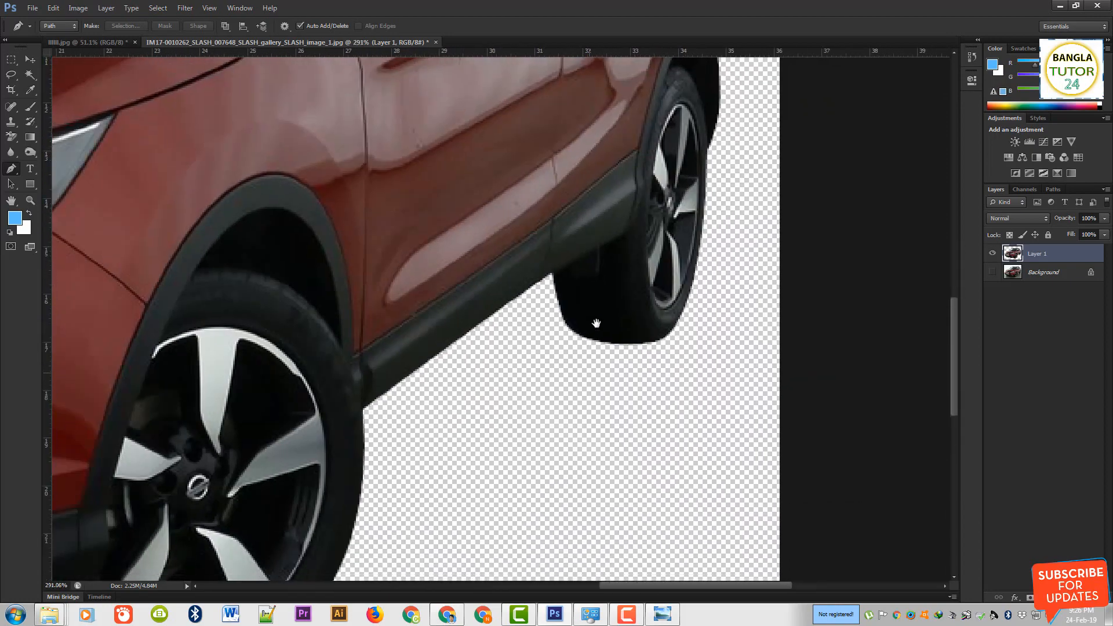
scroll(328, 530, "down", 8)
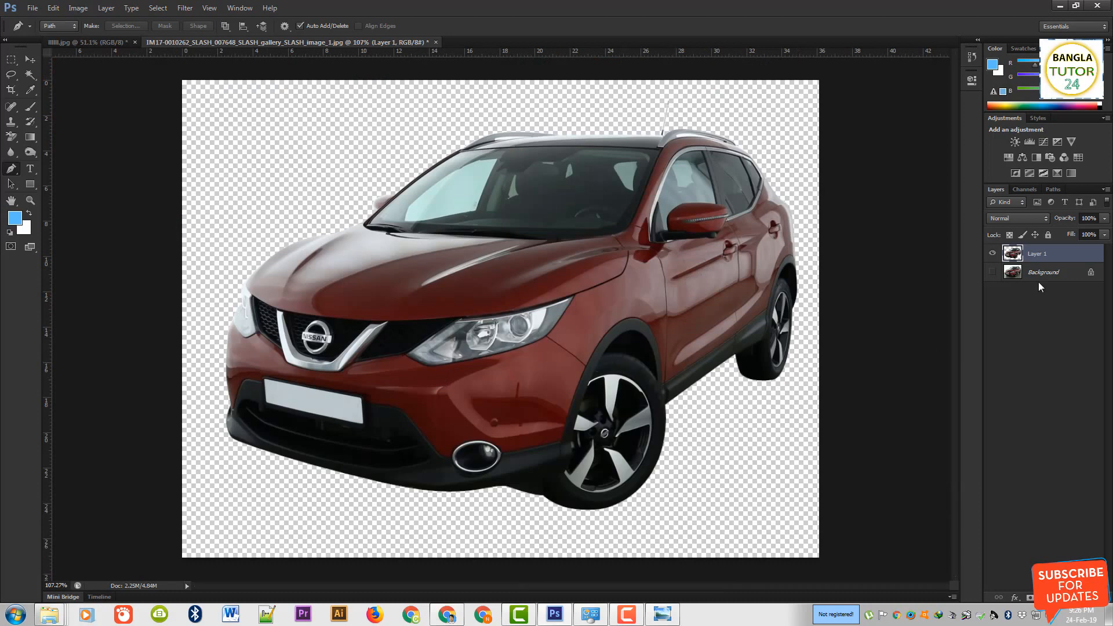
Step: Store the car's Work Path as Path 1 in place of the empty saved path
left_click(1053, 189)
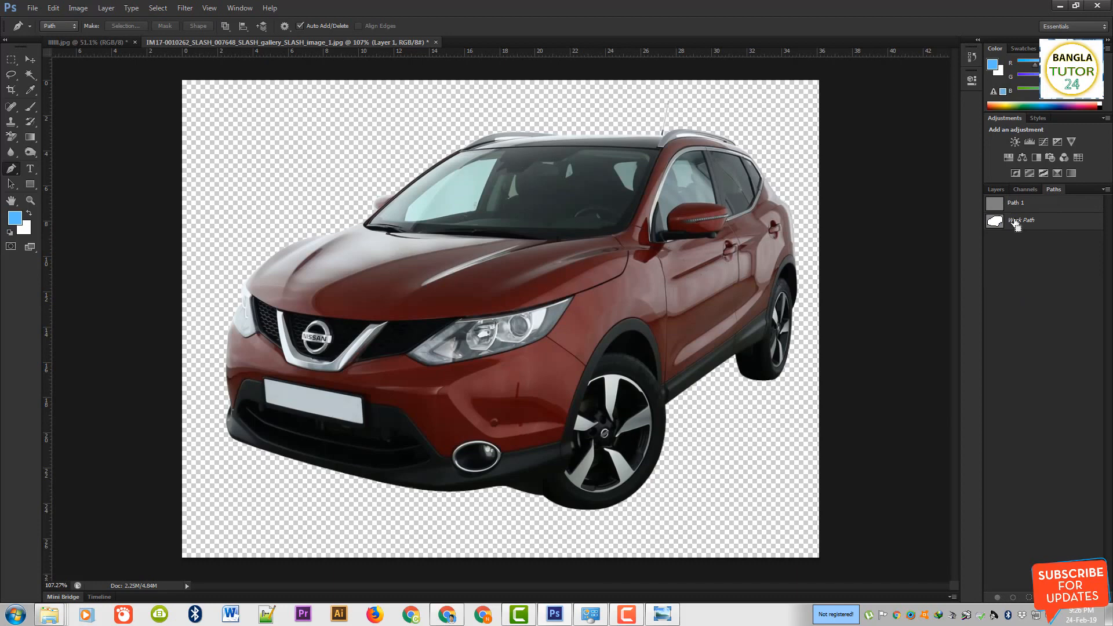
left_click(1015, 223)
left_click(1016, 203)
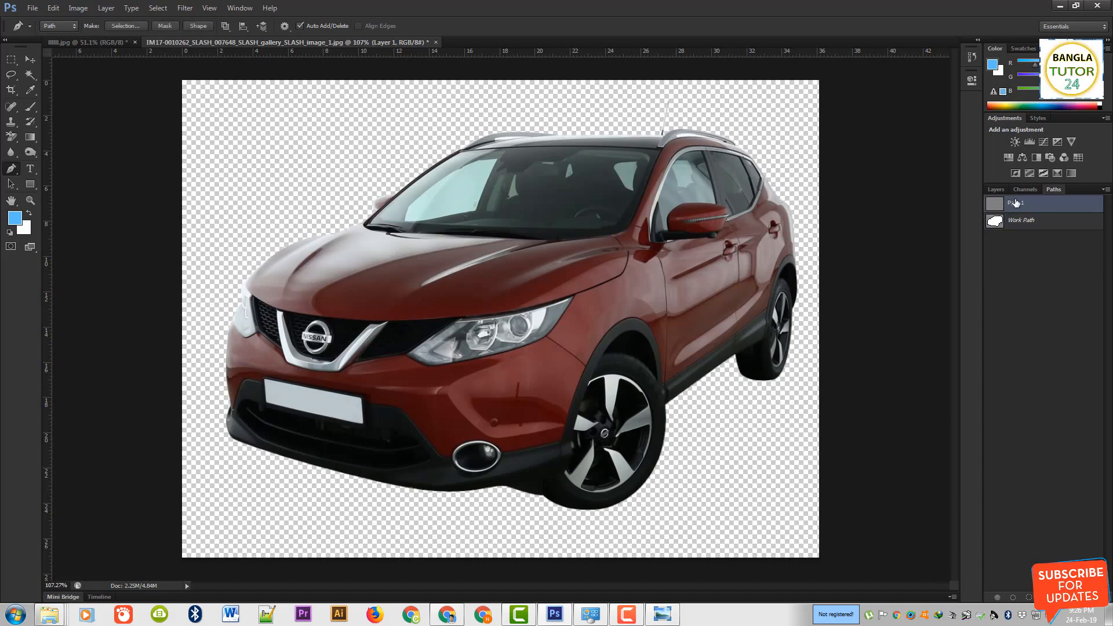
left_click_drag(1014, 203, 1015, 206)
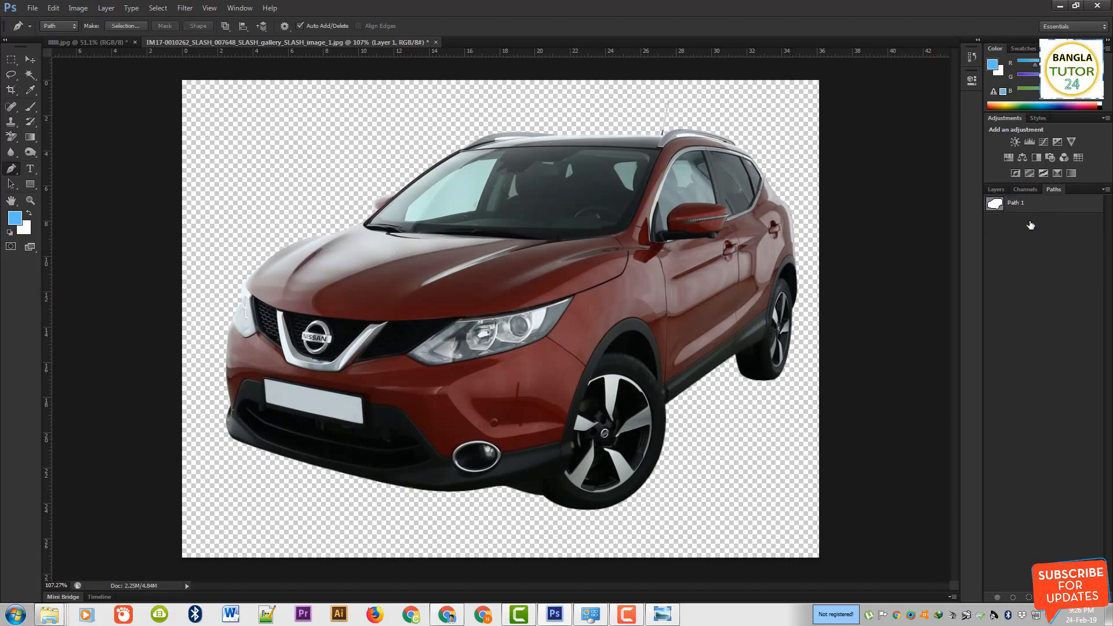
Step: Load Path 1 as a selection and preview it briefly as a quick mask
left_click(1013, 208, "ctrl")
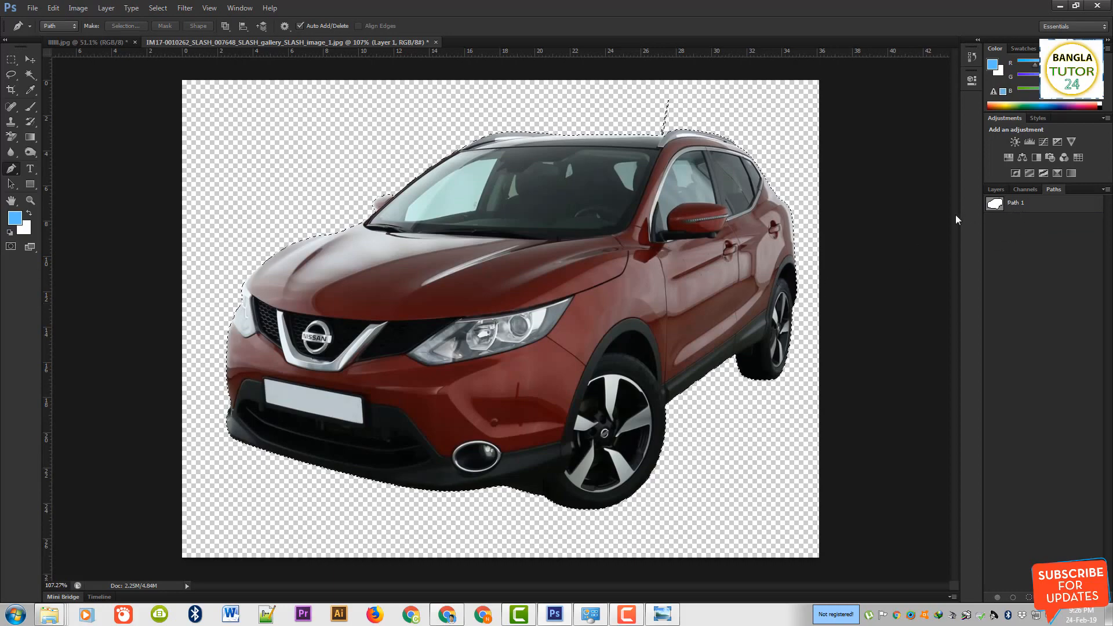
left_click_drag(733, 123, 736, 218)
key("q")
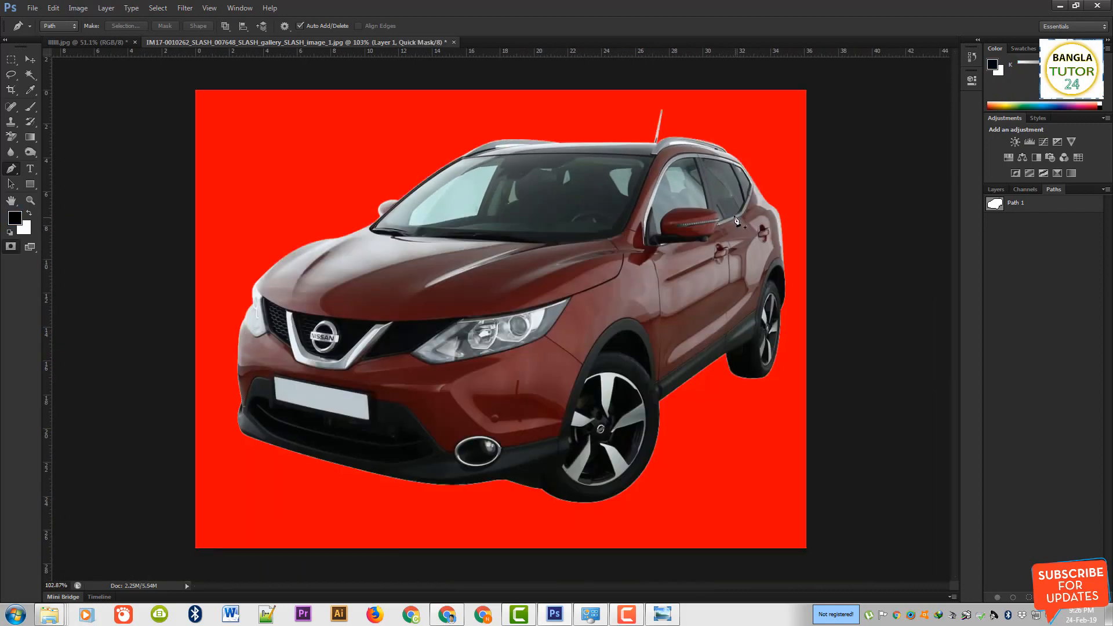
key("q")
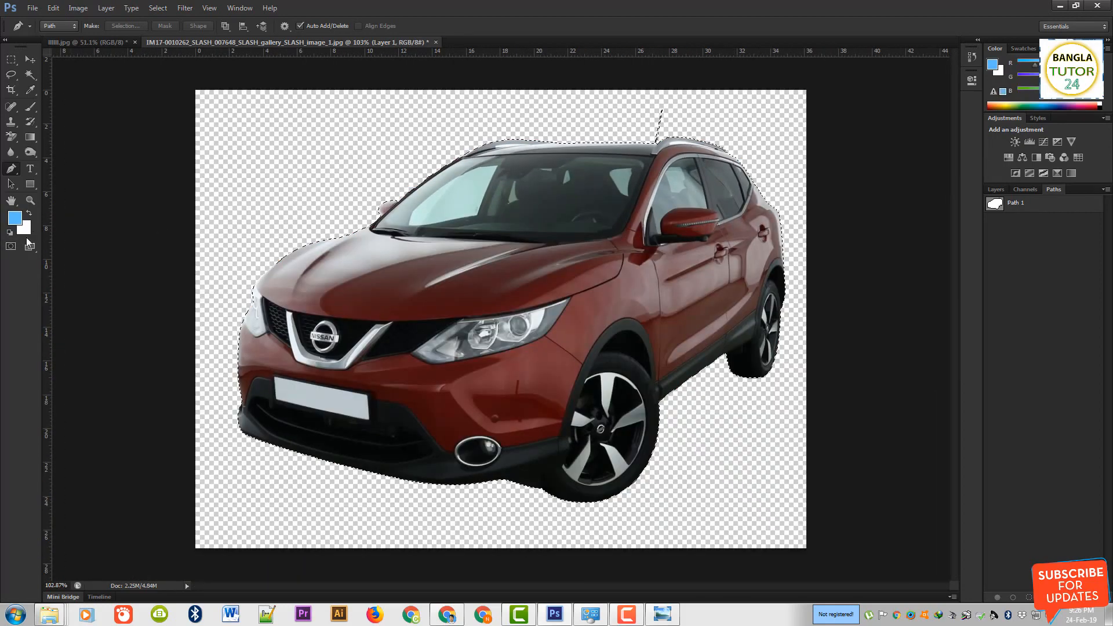
Step: Change the quick mask overlay colour to green 00ff30 and view the whole masked car
double_click(11, 246)
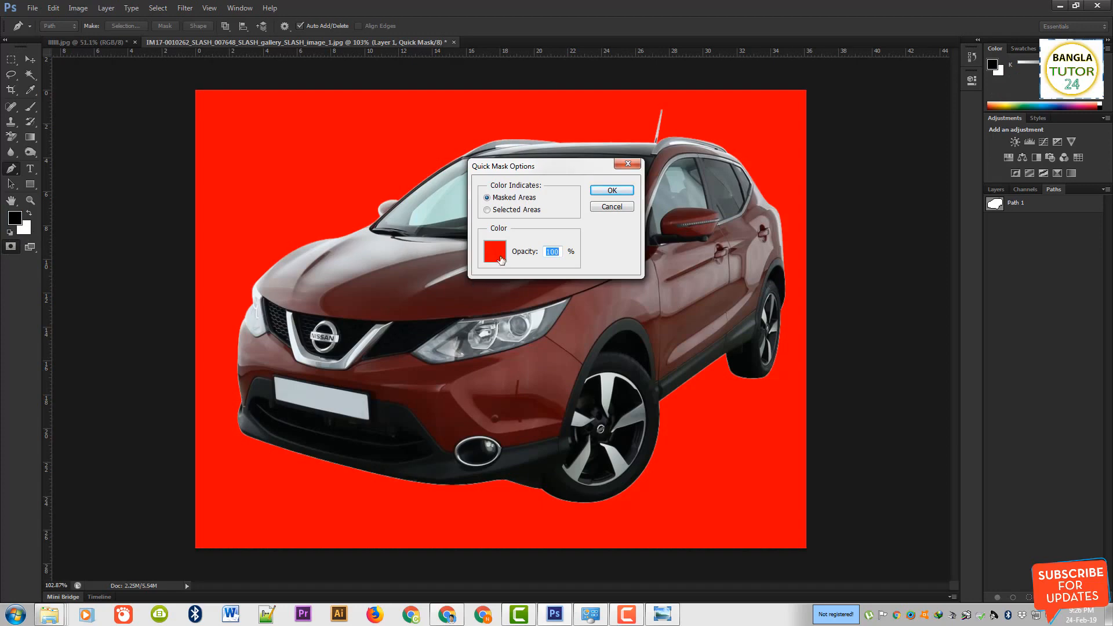
left_click(495, 252)
left_click(942, 231)
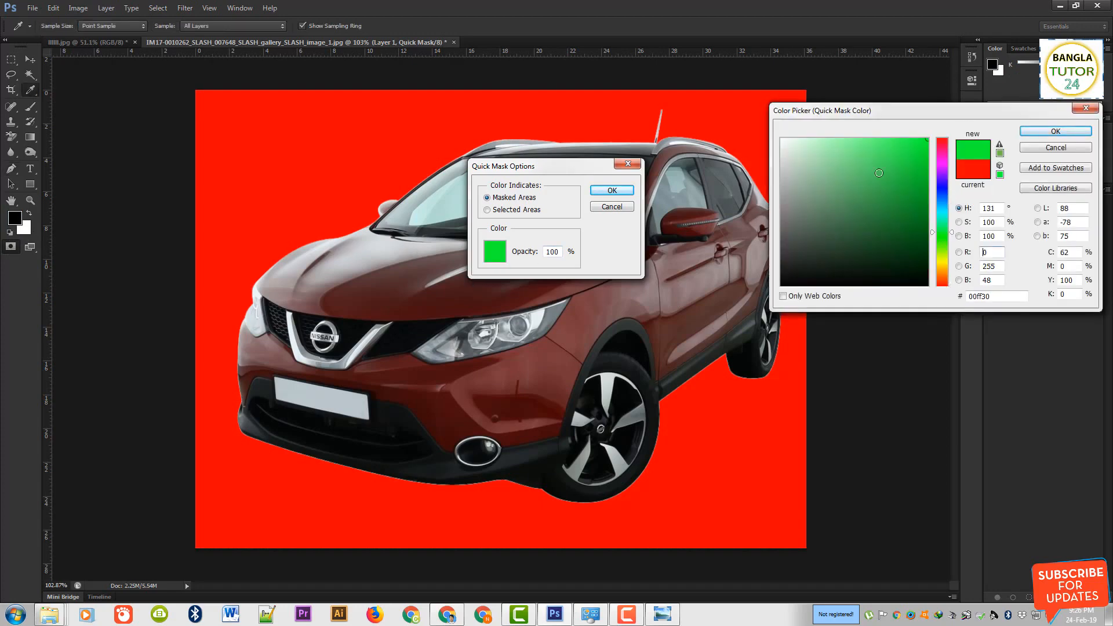
key("Return")
key("Return")
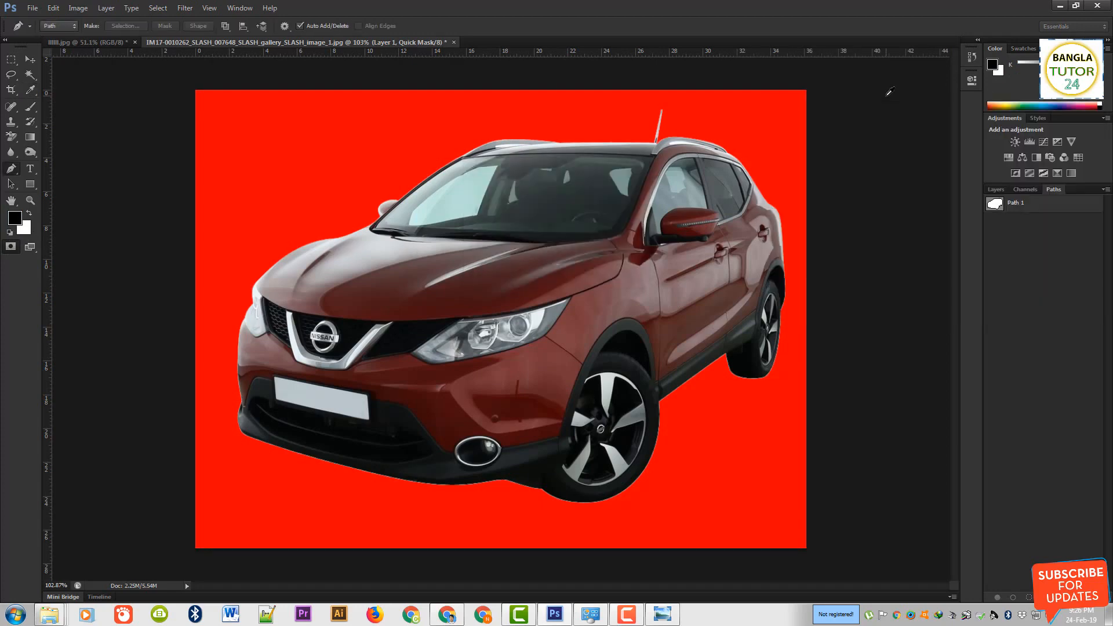
left_click_drag(558, 295, 486, 351)
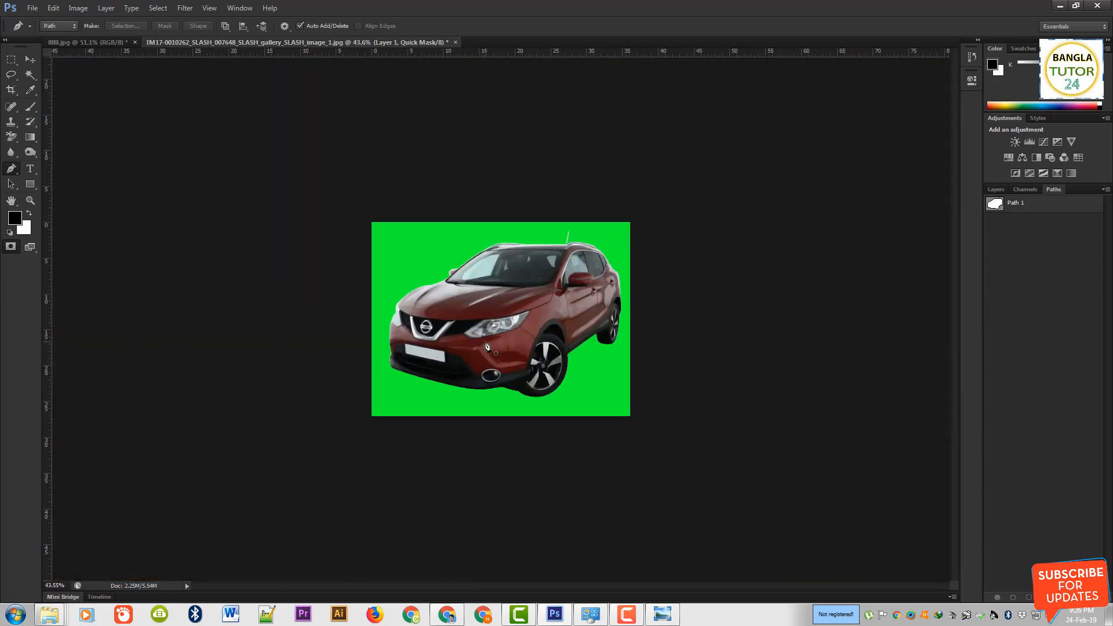
Step: Close the car document without saving, and close the same photo in Windows Photo Viewer
key("ctrl+w")
left_click(572, 251)
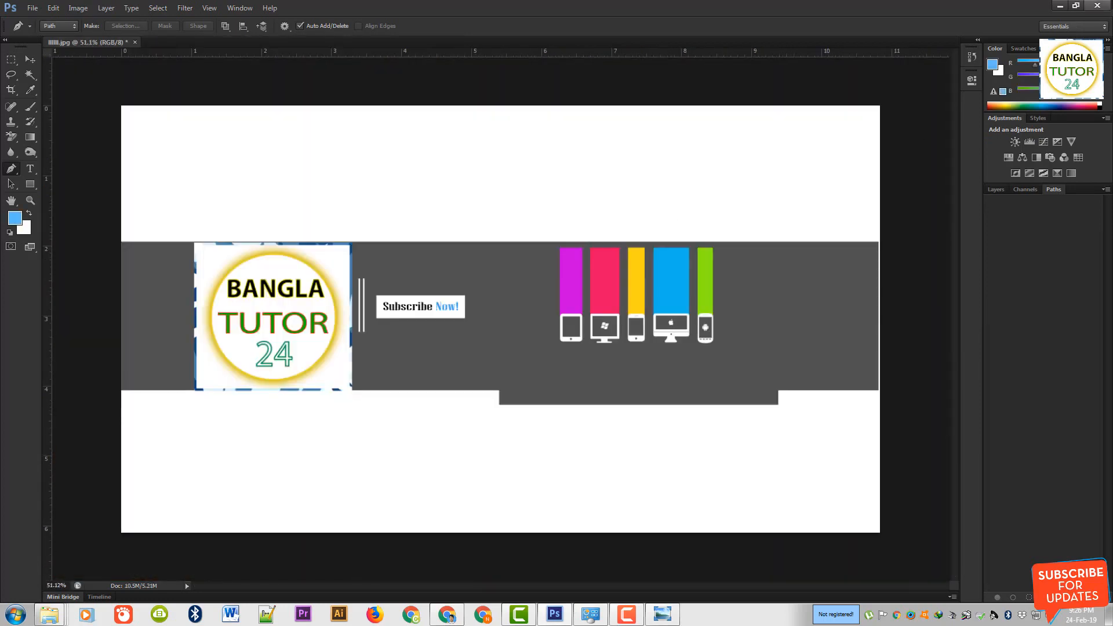
left_click(1060, 5)
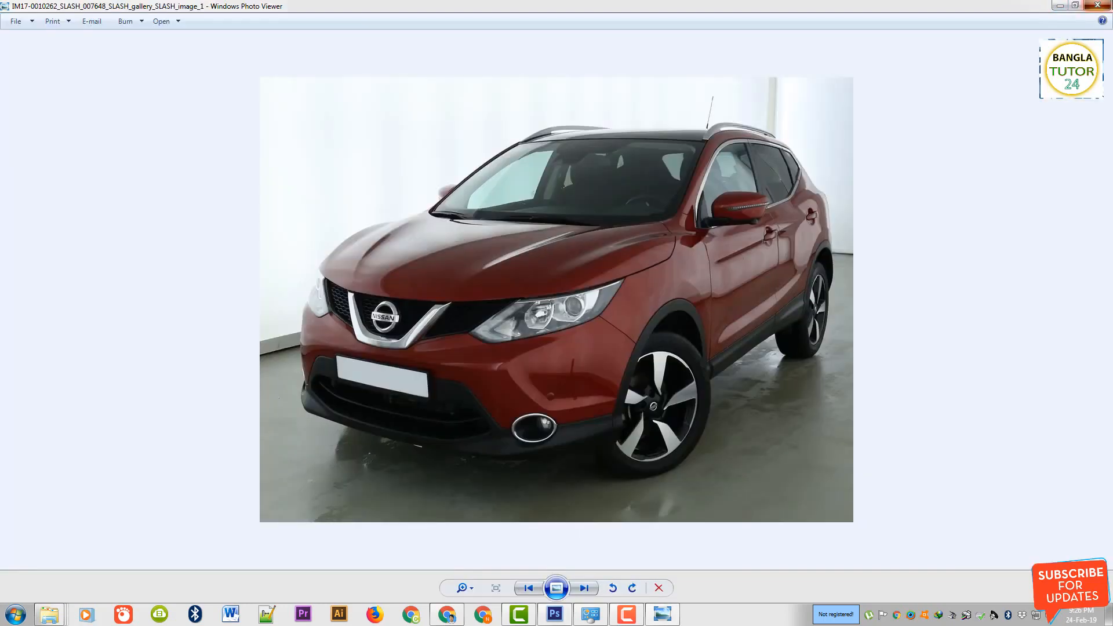
left_click(1097, 5)
Step: Look through the car photo search results in Windows Explorer and go up to the Night folder
scroll(526, 324, "down", 15)
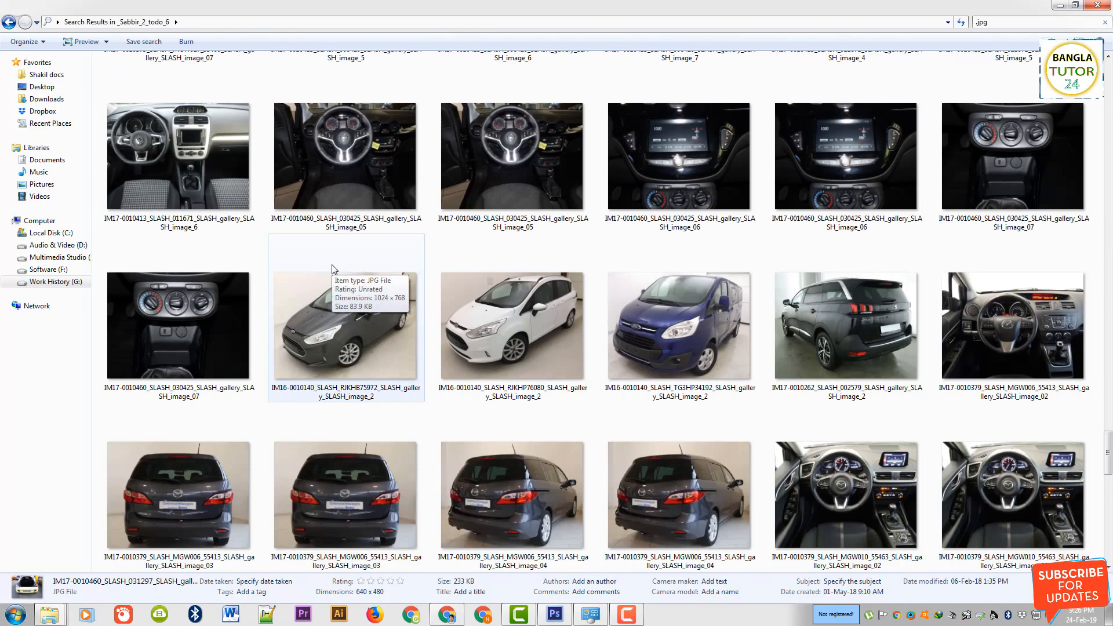
scroll(256, 254, "down", 10)
key("BackSpace")
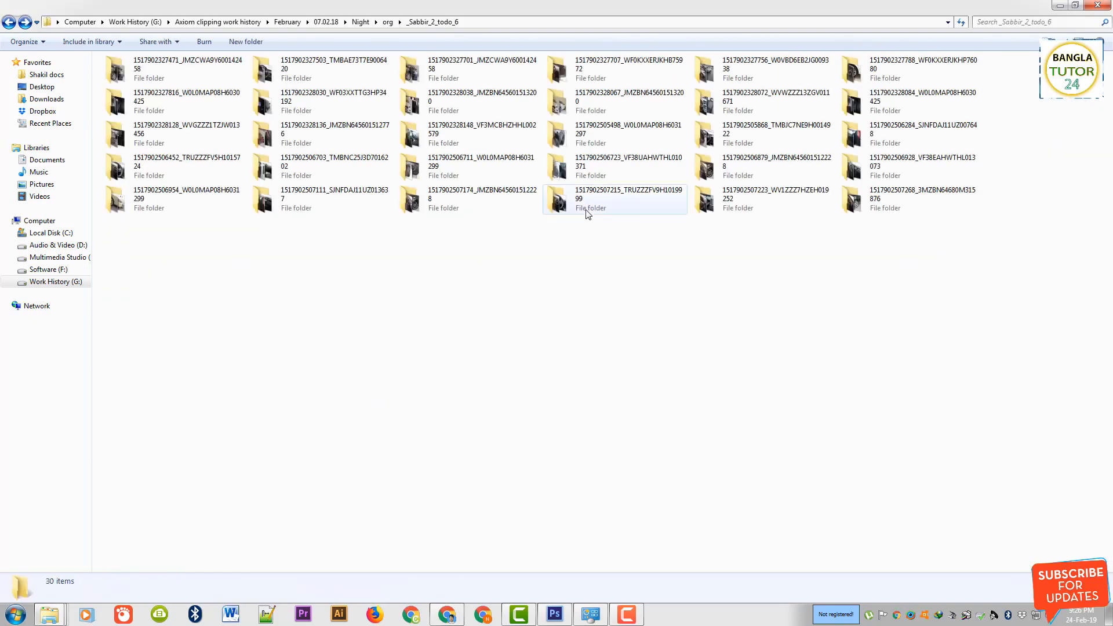
key("BackSpace")
key("BackSpace")
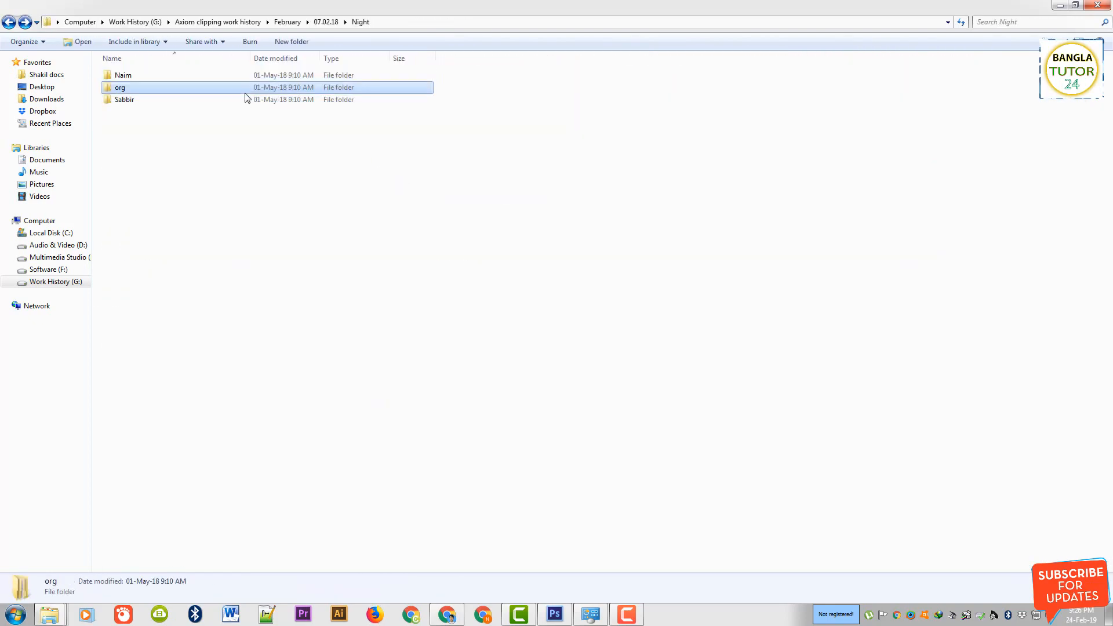
Step: Check a car subfolder in the last folder under Night and return to the 07.02.18 folder
double_click(131, 99)
double_click(172, 101)
key("BackSpace")
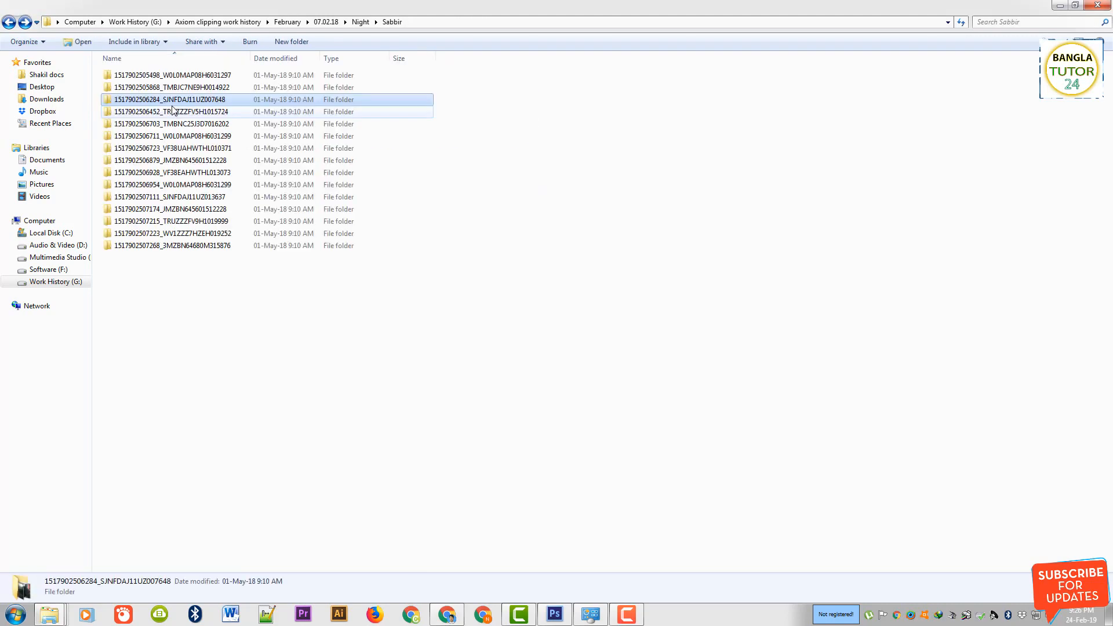
key("BackSpace")
key("BackSpace")
Step: Open the Morning folder and go down through Done image to the first car's finished photos
double_click(160, 74)
left_click(161, 77)
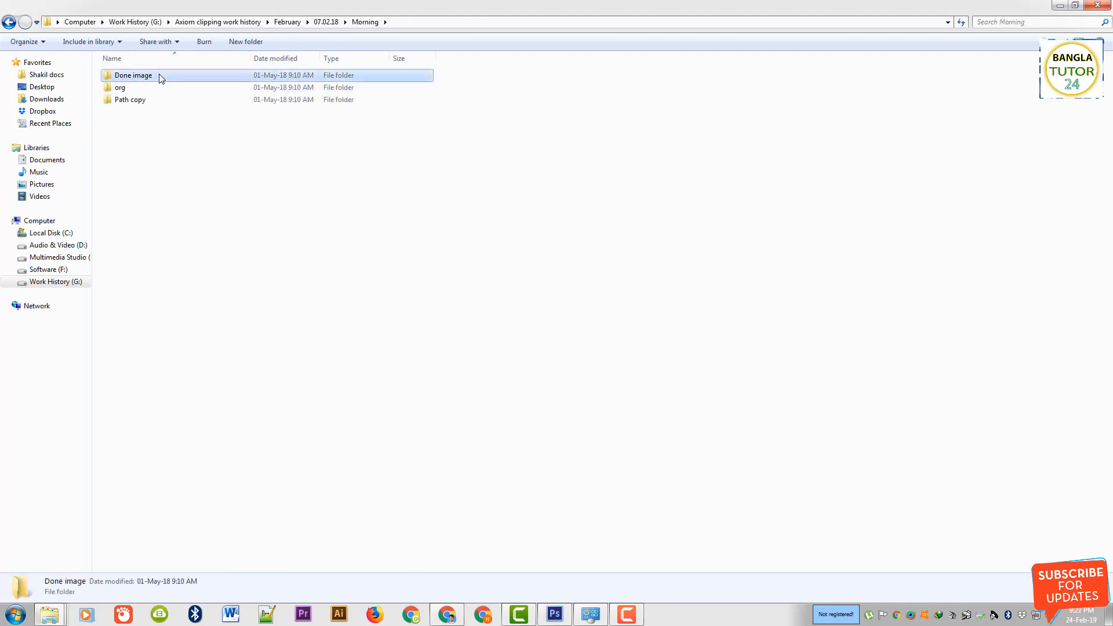
double_click(161, 76)
double_click(161, 76)
double_click(161, 76)
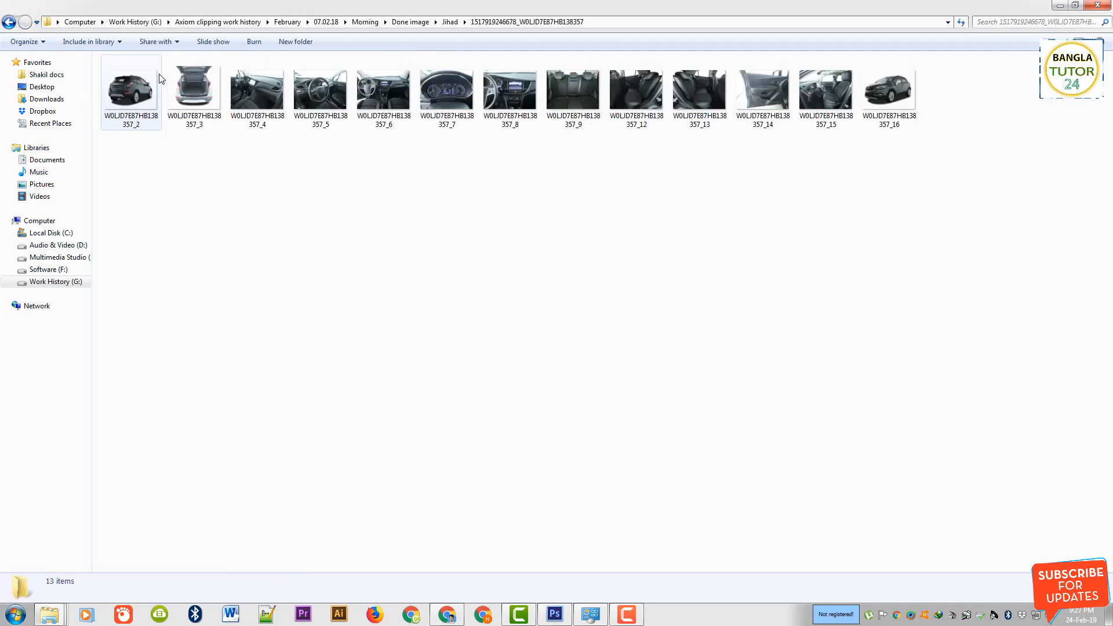
Step: Return to the Axiom clipping work history folder and check its January folder
key("BackSpace")
key("BackSpace")
key("BackSpace")
key("BackSpace")
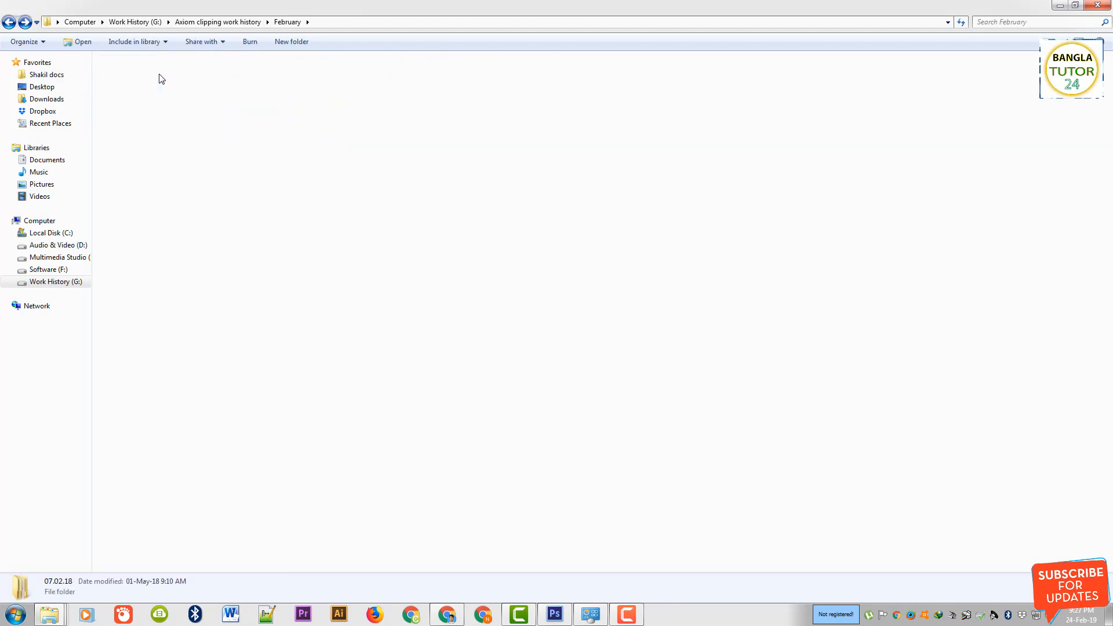
key("BackSpace")
double_click(146, 102)
key("BackSpace")
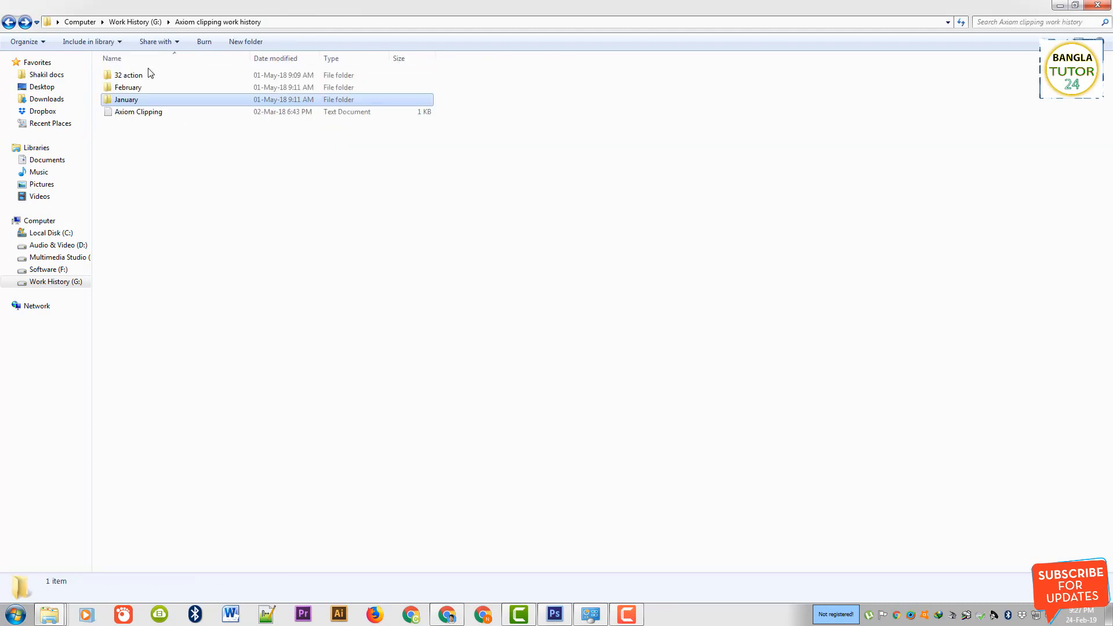
Step: Check the 32 action folder, go back up to Work History (G:) and open the third folder there
key("BackSpace")
double_click(149, 90)
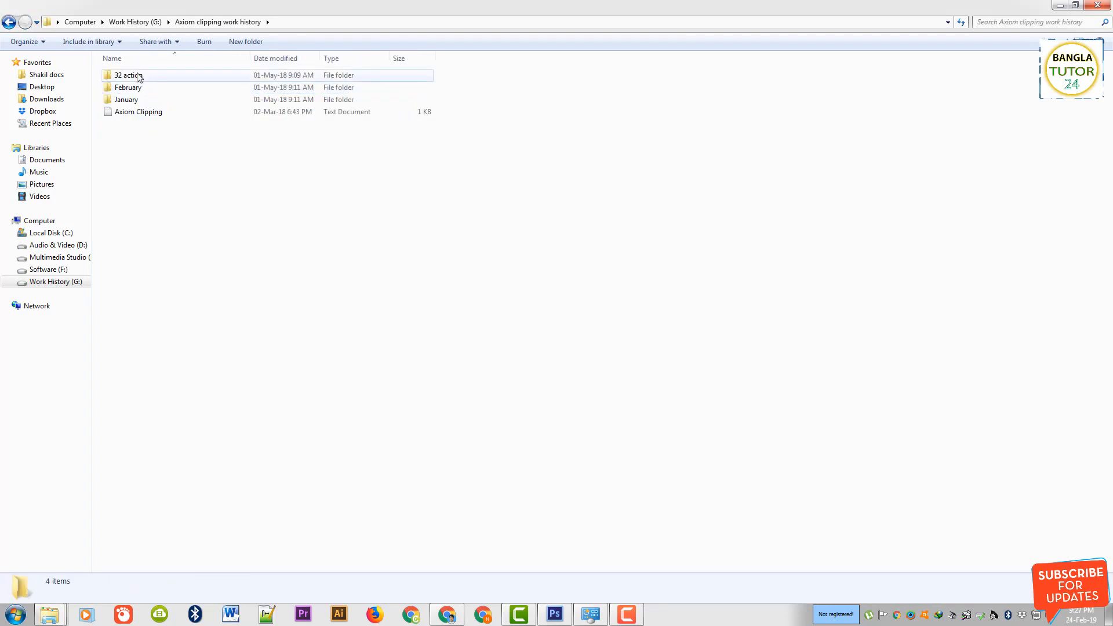
double_click(139, 78)
key("BackSpace")
key("BackSpace")
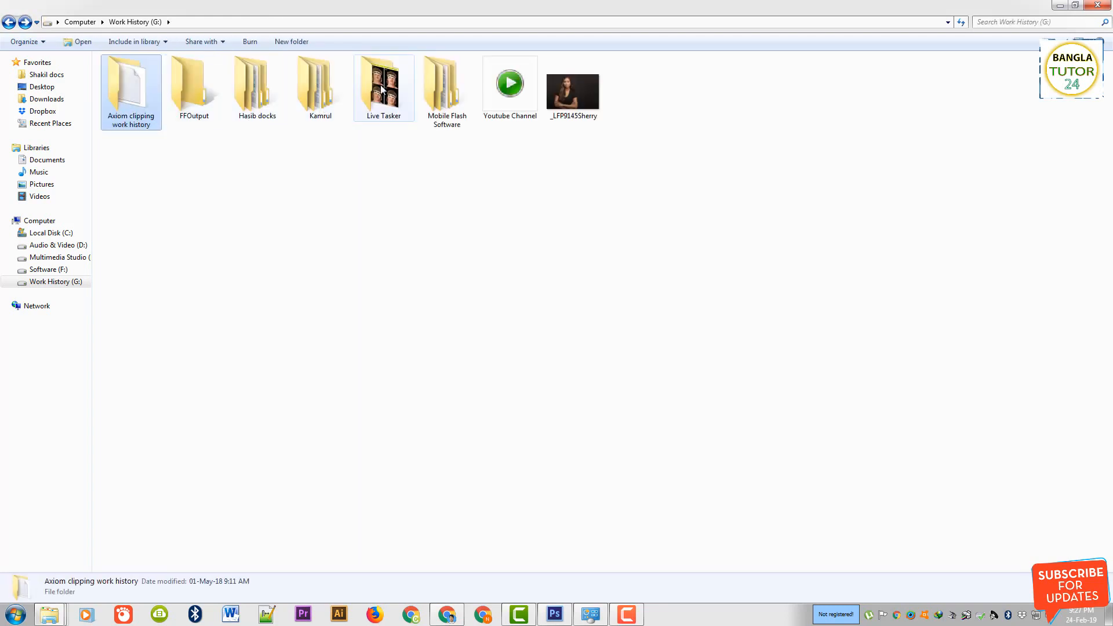
double_click(275, 91)
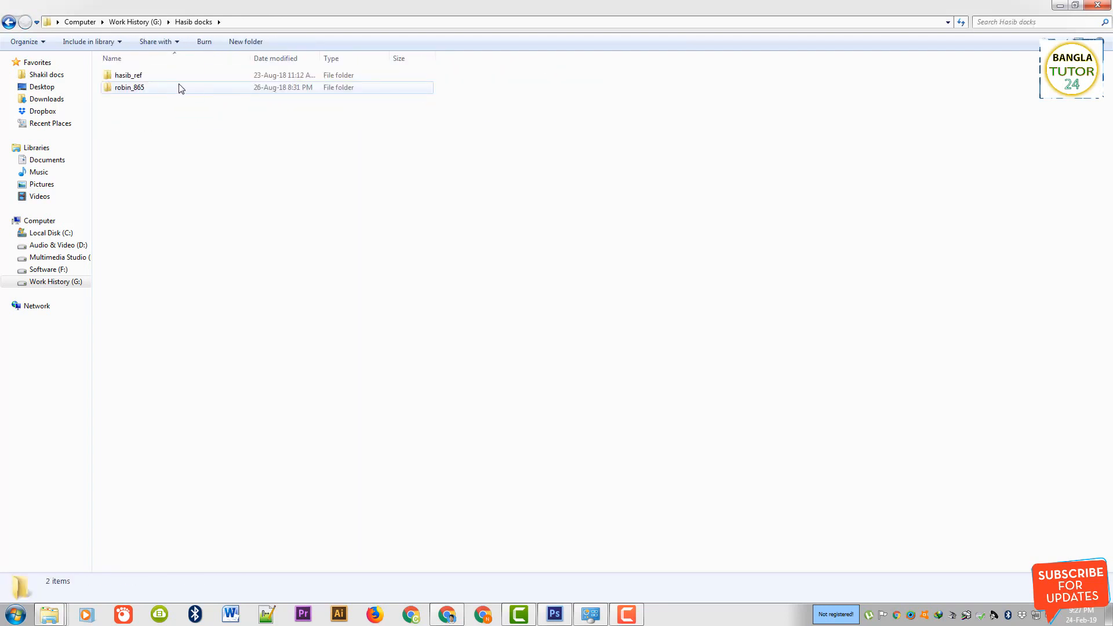
Step: Open the second subfolder, preview the photo 8667295_DSC_0072 and open it in Photoshop
double_click(179, 84)
left_click(383, 95)
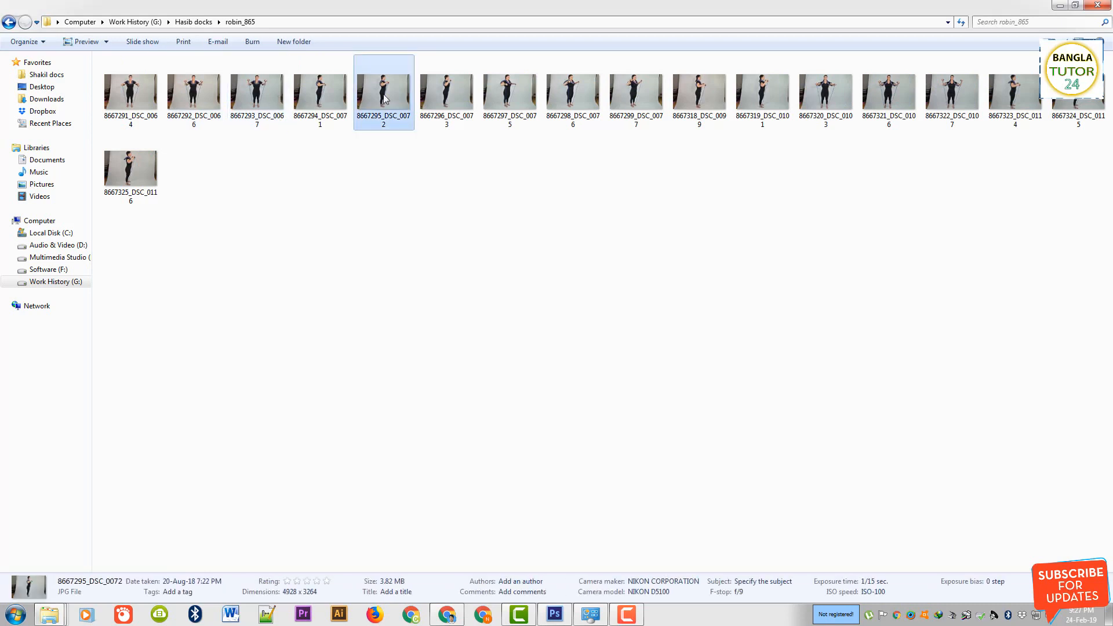
double_click(383, 97)
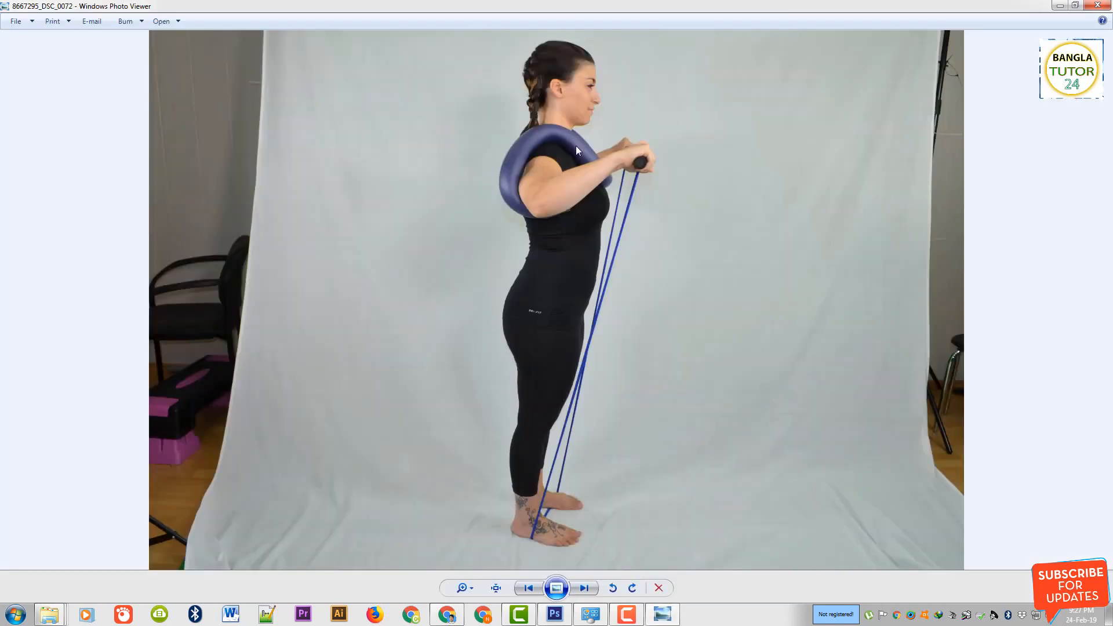
right_click(575, 92)
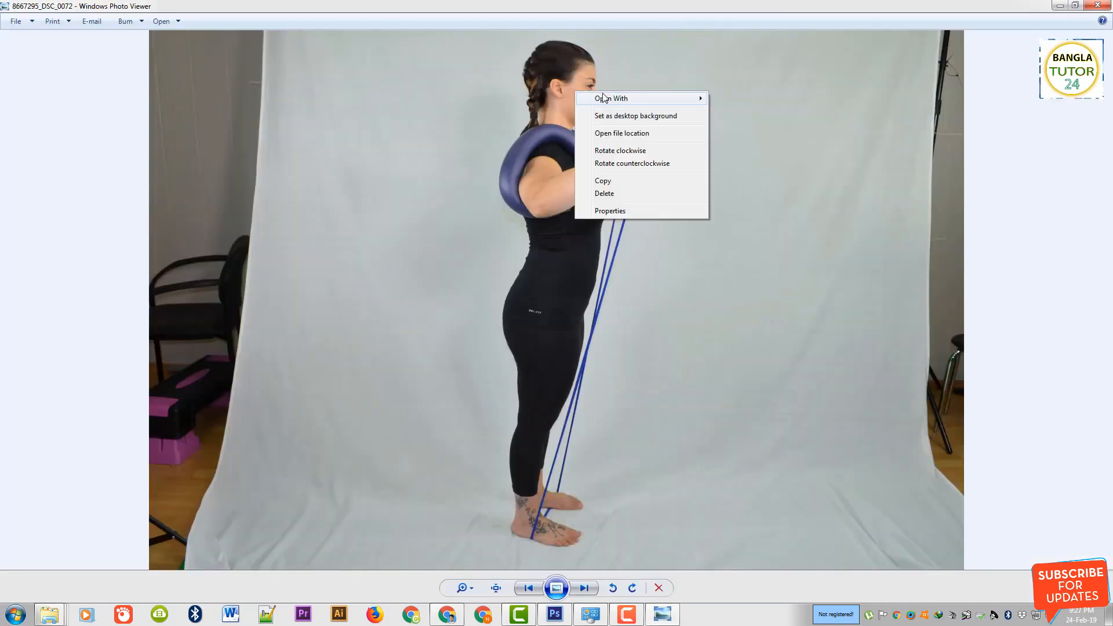
mouse_move(638, 94)
left_click(731, 108)
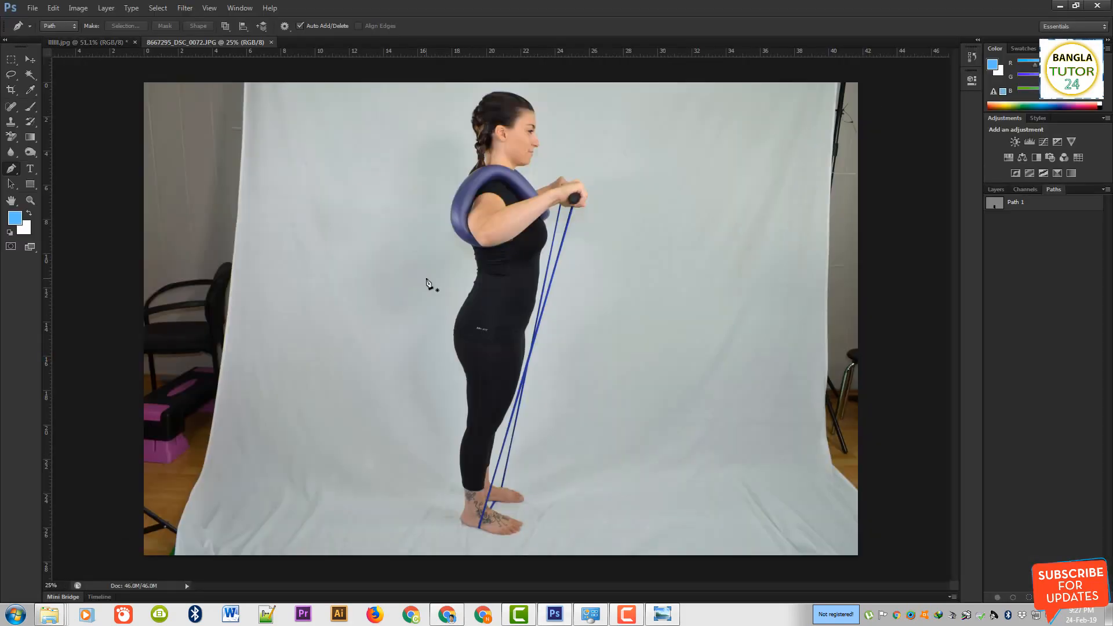
Step: Examine the woman's face and hands, check the existing path's selection around her lower legs and feet, and deselect it
left_click_drag(560, 186, 646, 336)
left_click_drag(406, 249, 479, 412)
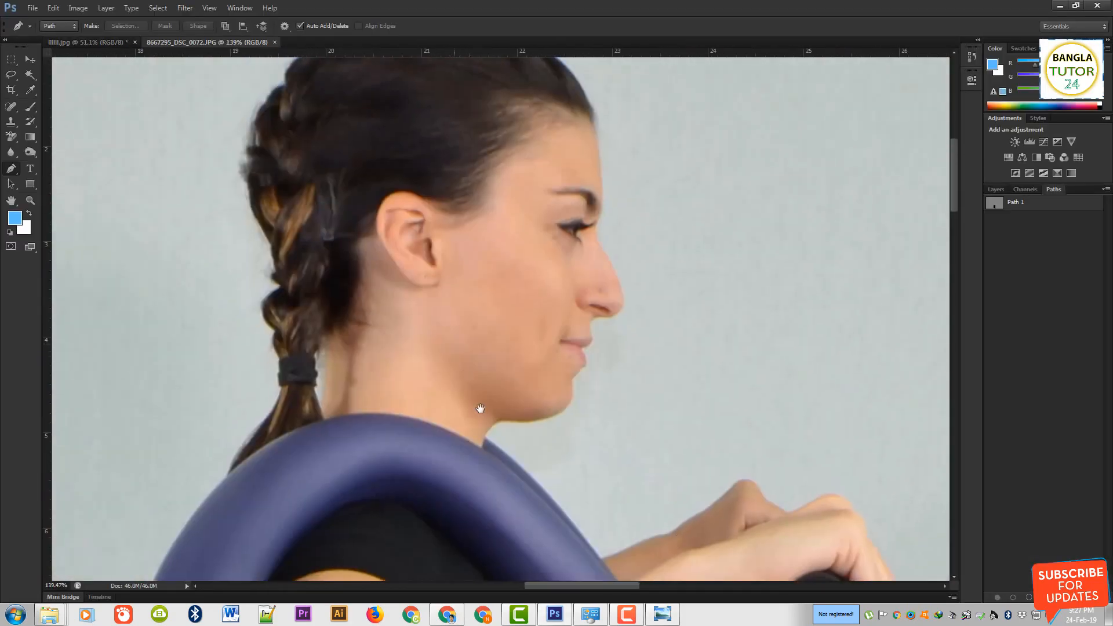
left_click_drag(304, 336, 362, 348)
left_click_drag(446, 334, 360, 334)
left_click_drag(620, 386, 551, 236)
left_click_drag(576, 301, 533, 300)
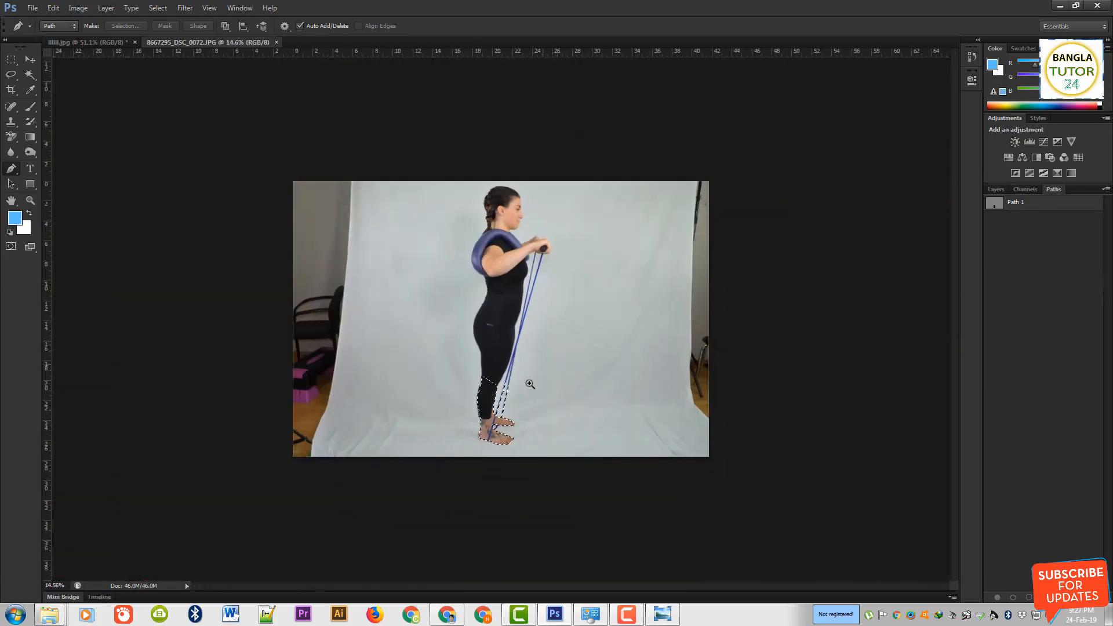
left_click_drag(529, 385, 597, 385)
left_click_drag(392, 470, 469, 301)
left_click_drag(578, 240, 563, 279)
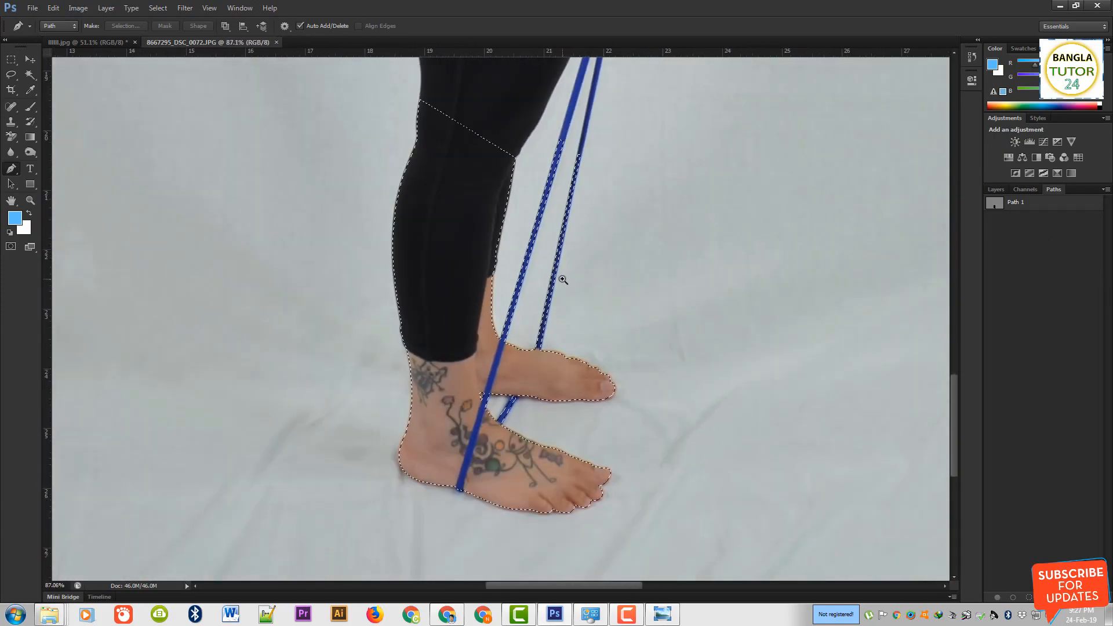
key("ctrl+d")
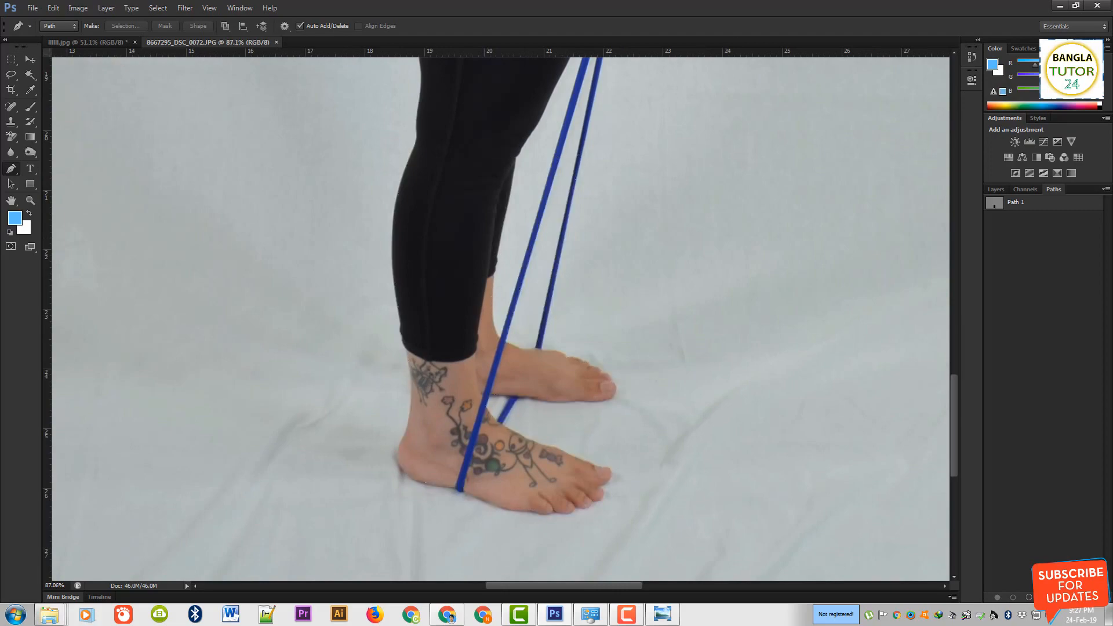
Step: Create a new path and start tracing it with the Pen tool around the gap between the blue band and the feet
left_click(1076, 597)
left_click_drag(502, 322, 550, 322)
left_click_drag(571, 428, 551, 223)
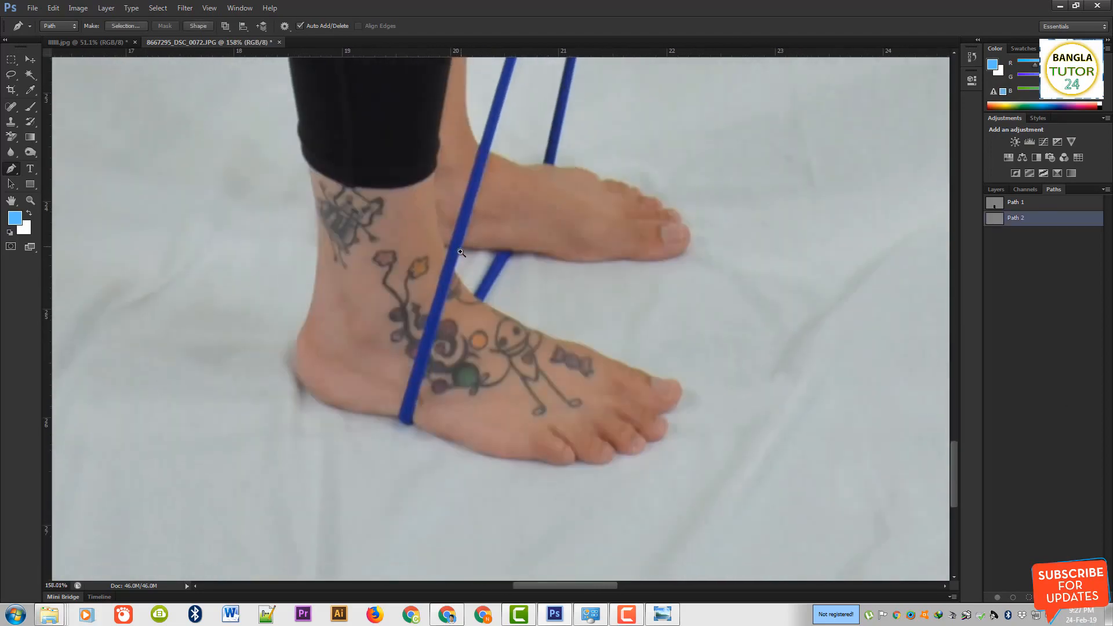
left_click_drag(460, 252, 489, 325)
left_click_drag(549, 284, 512, 335)
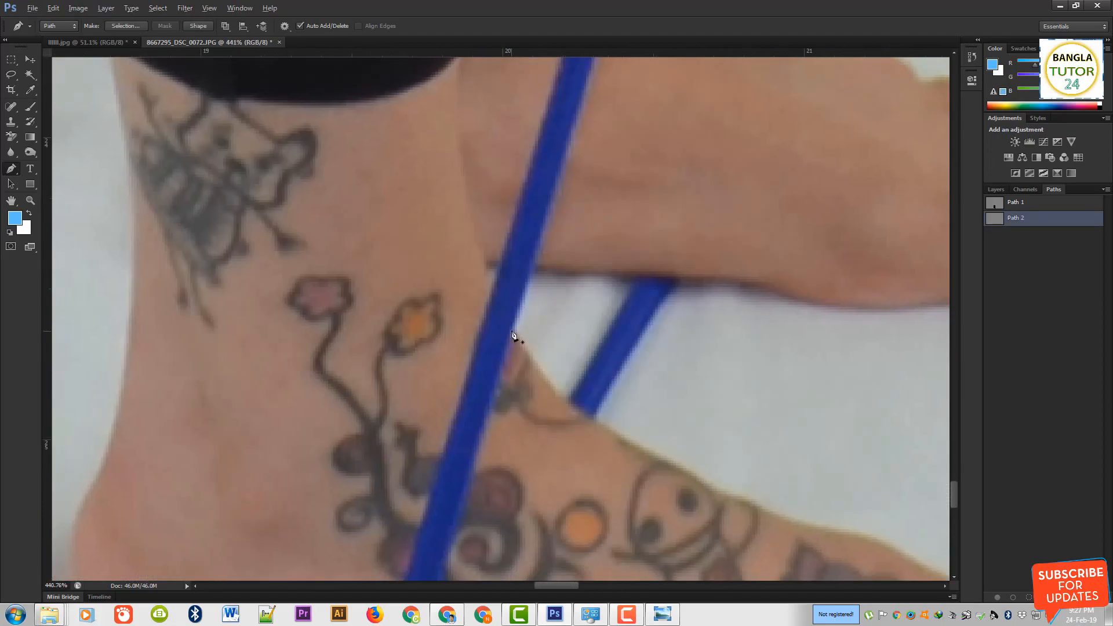
left_click(533, 266)
left_click(640, 278)
left_click(599, 346)
left_click(515, 334)
Step: Continue the path along the upper edge of the tattooed front foot and around the tip of the big toe
left_click_drag(690, 468, 684, 471)
left_click_drag(748, 533, 452, 269)
left_click_drag(519, 265, 599, 277)
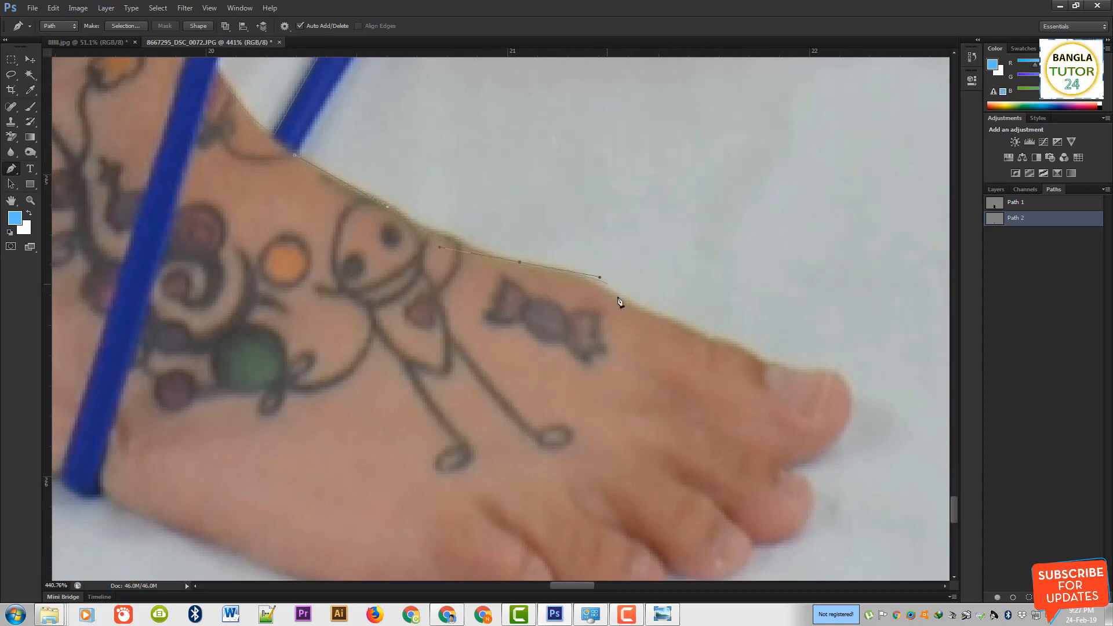
left_click(763, 359)
left_click(832, 372)
left_click_drag(846, 388, 852, 405)
scroll(844, 434, "down", 3)
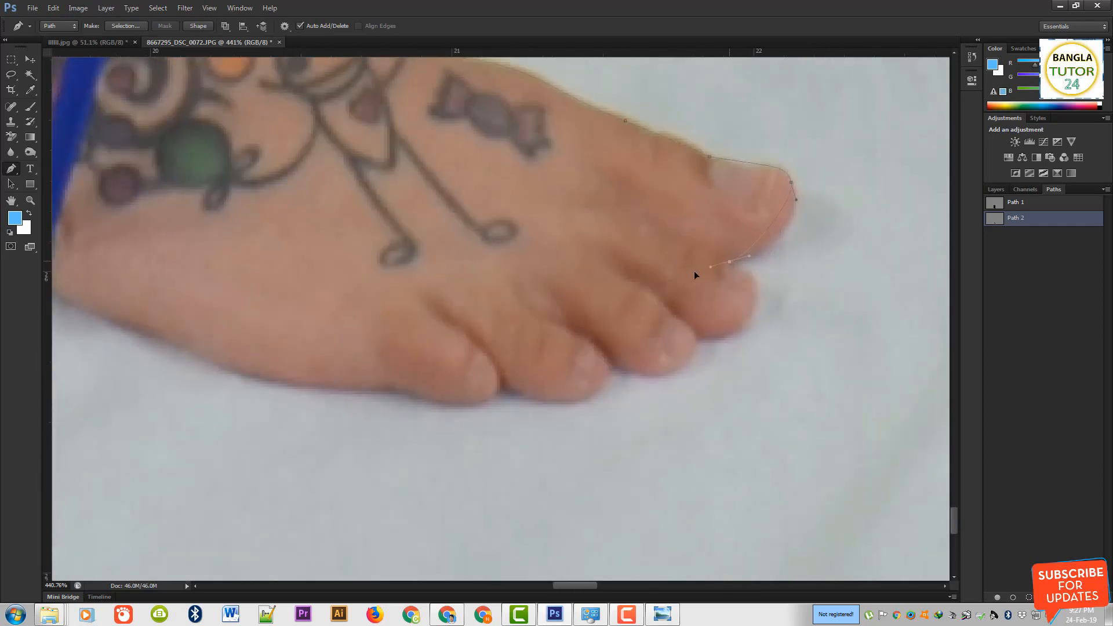
Step: Trace the path around the smaller toes of the front foot and onto the outer edge of the sole
left_click_drag(759, 277, 759, 279)
left_click_drag(728, 338, 696, 361)
left_click_drag(590, 352, 548, 332)
left_click_drag(608, 389, 608, 389)
left_click_drag(502, 387, 427, 347)
left_click_drag(445, 400, 406, 394)
left_click(367, 387)
left_click_drag(323, 387, 628, 330)
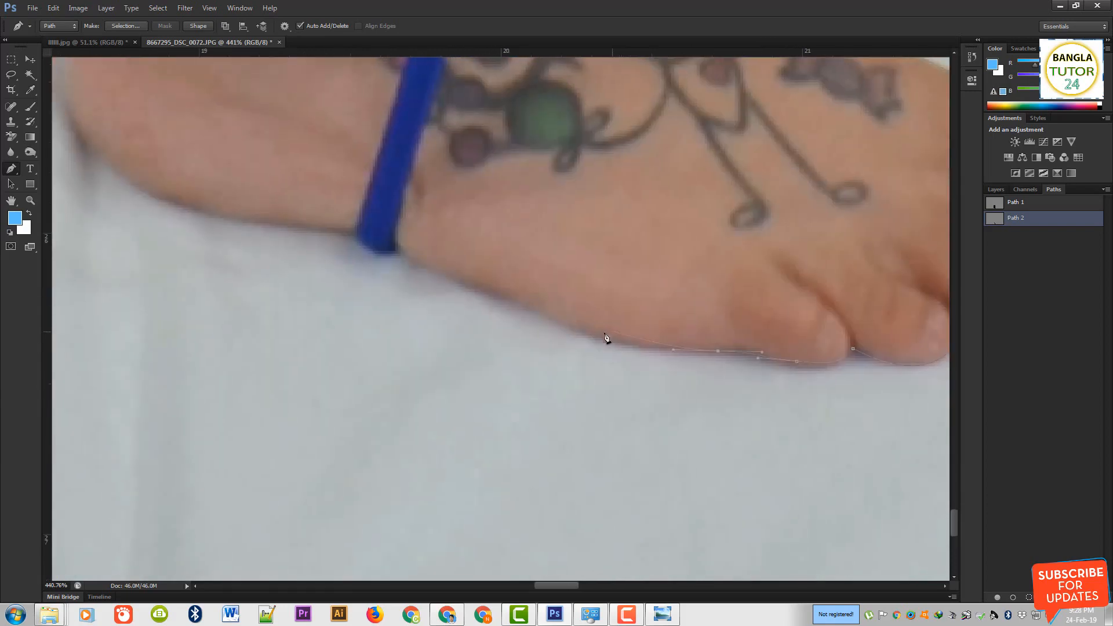
Step: Continue the path along the sole, under the blue band and up around the heel
left_click(470, 284)
left_click_drag(385, 257, 386, 259)
left_click_drag(259, 252, 549, 253)
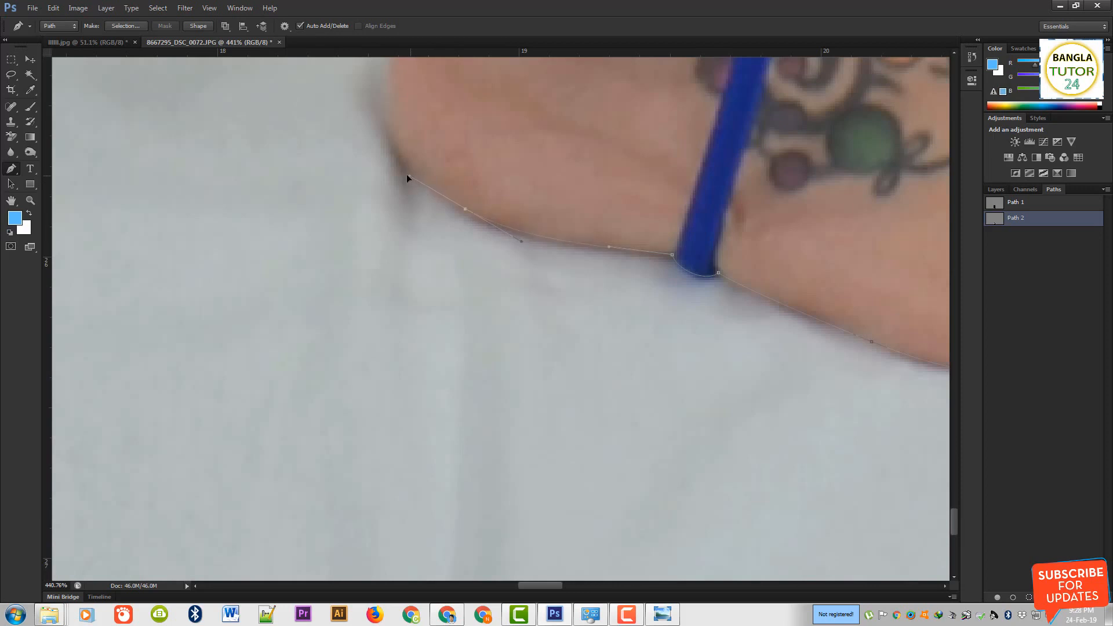
left_click_drag(432, 249, 494, 426)
left_click_drag(453, 276, 448, 215)
left_click(486, 153)
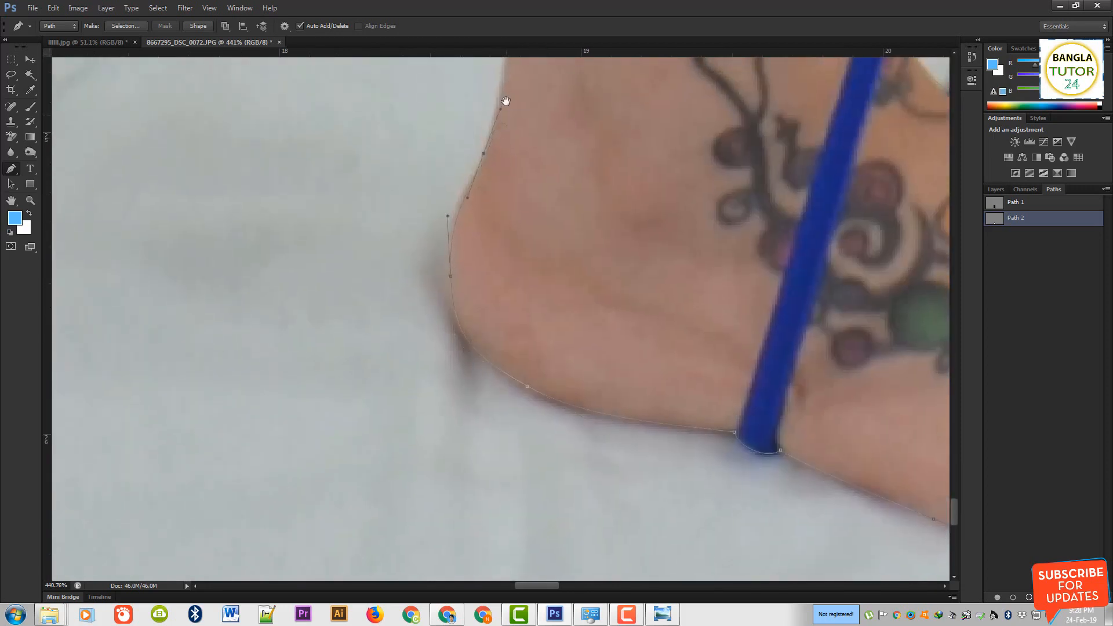
Step: Trace the path up the back of the ankle and around the hem of the black leggings
left_click_drag(505, 100, 486, 423)
left_click_drag(500, 244, 492, 123)
scroll(484, 224, "down", 3)
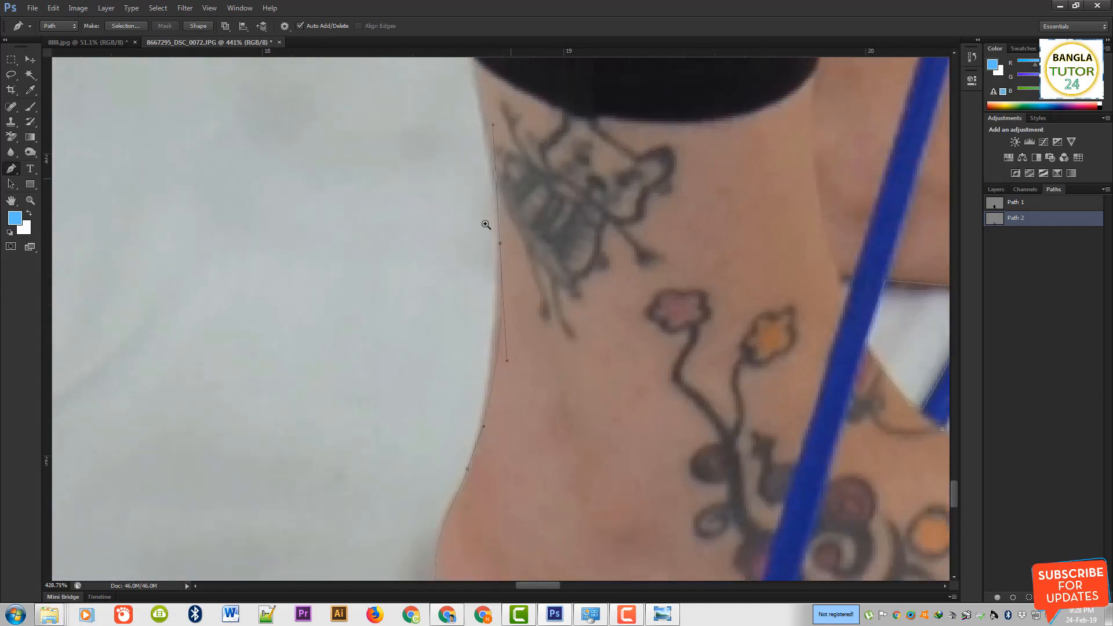
left_click_drag(484, 217, 509, 377)
mouse_move(505, 292)
left_mouse_down()
mouse_move(520, 376)
mouse_move(505, 302)
left_mouse_up()
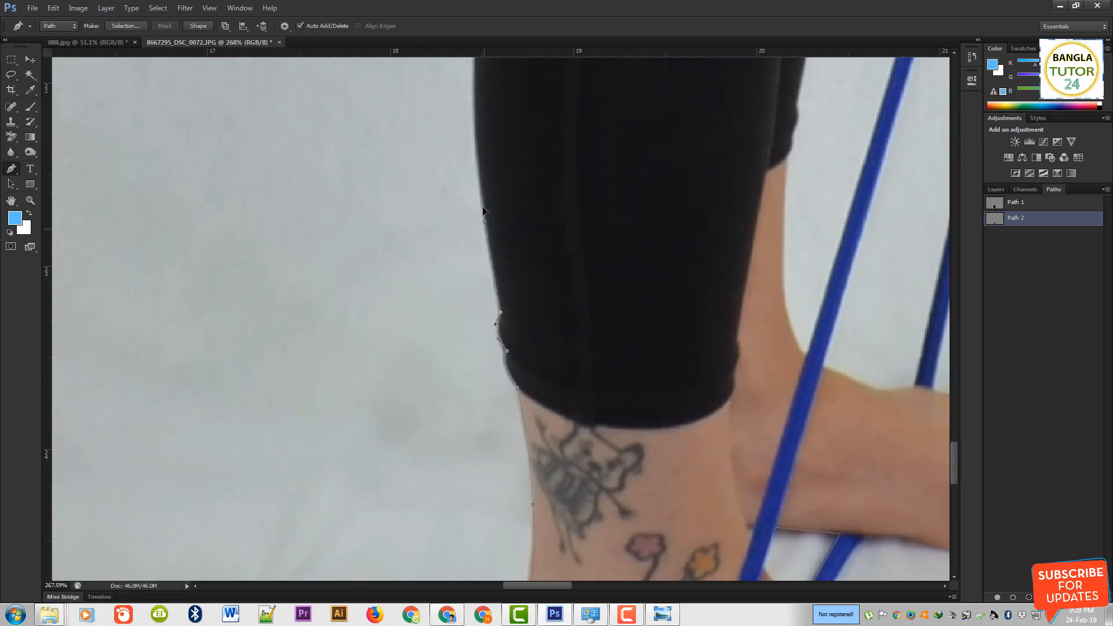
Step: Continue the path with long curves up the back of the calf, adjusting the curve to the leggings' edge
left_click_drag(478, 169, 521, 493)
left_click_drag(529, 254, 569, 89)
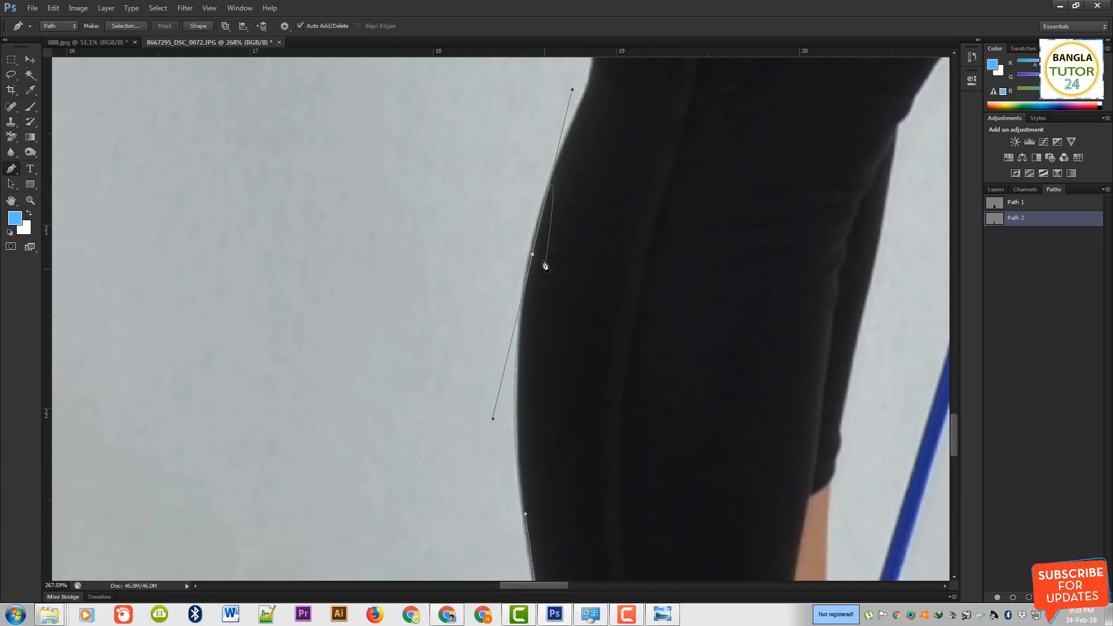
left_click_drag(490, 419, 502, 442)
left_click_drag(549, 108, 507, 445)
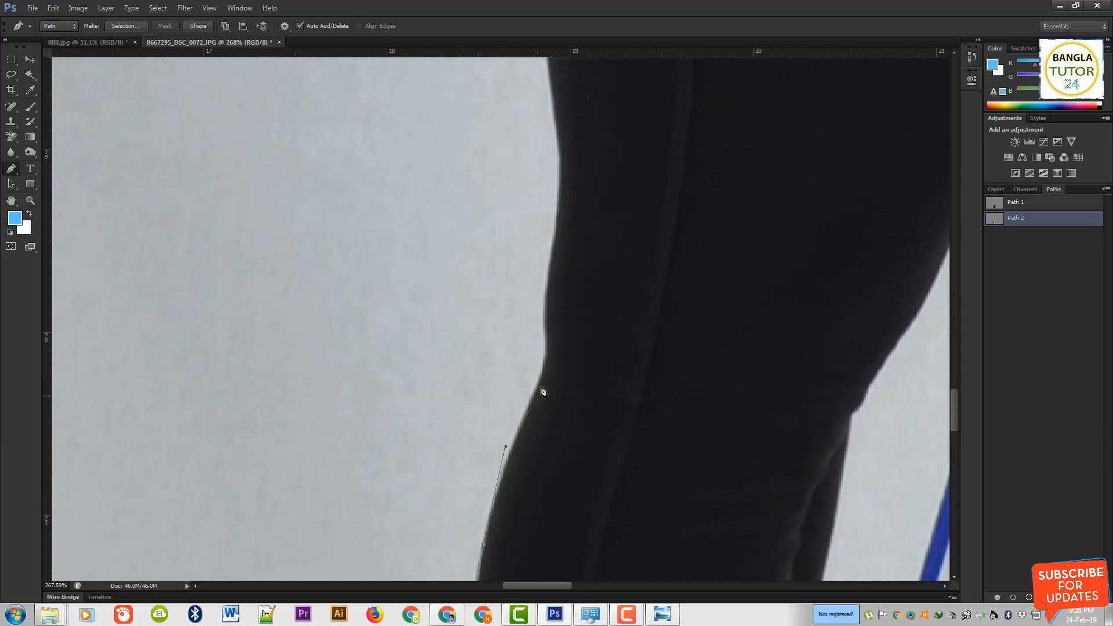
Step: Trace the path around the back of the knee and up the rear of the thigh
left_click_drag(547, 321, 545, 295)
left_click(548, 259)
left_click(555, 212)
left_click_drag(558, 116, 552, 398)
left_click_drag(538, 317, 536, 419)
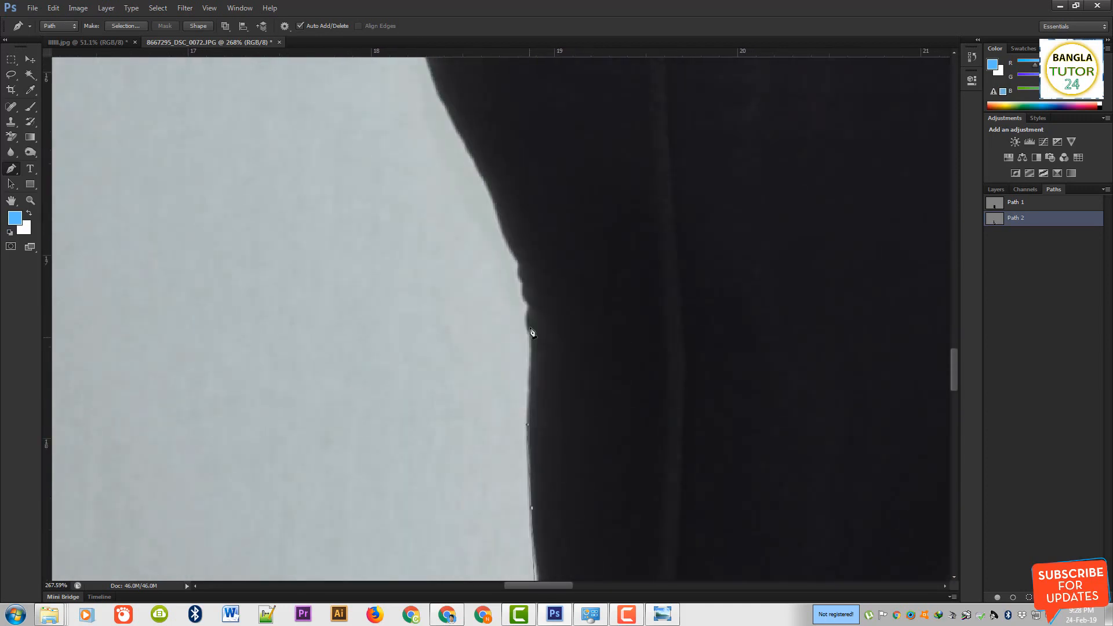
Step: Follow the crease at the top of the thigh with the path and curve it up around the buttock
left_click_drag(532, 346, 539, 300)
left_click_drag(519, 261, 500, 237)
left_click_drag(490, 190, 566, 433)
left_click_drag(517, 302, 486, 204)
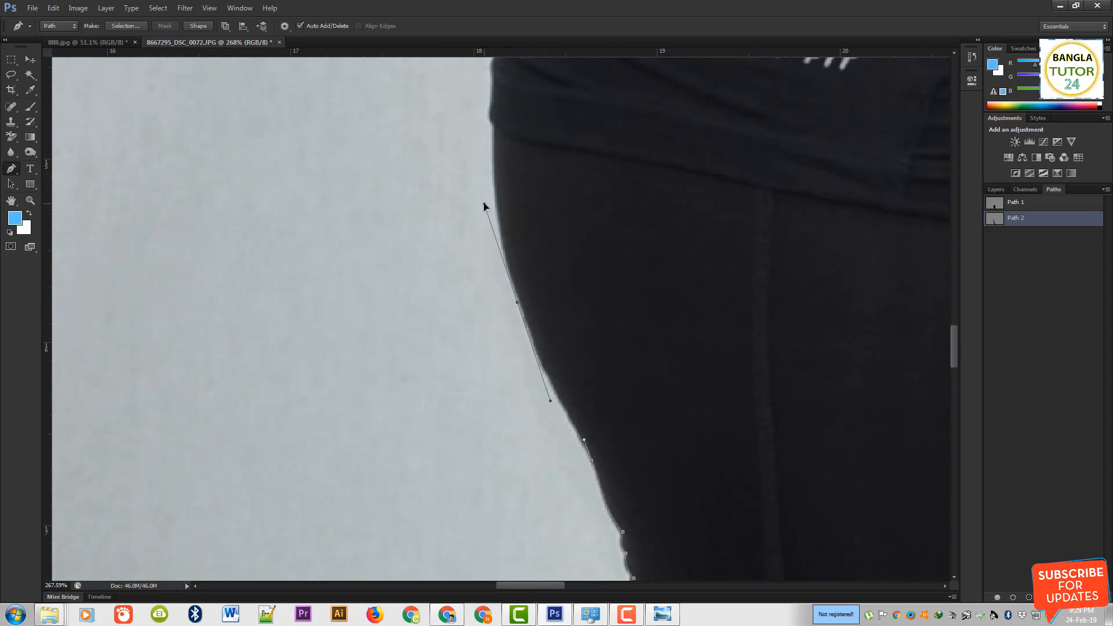
Step: Trace the path past the shirt's hem and along its folds over the hip
left_click_drag(512, 313, 531, 484)
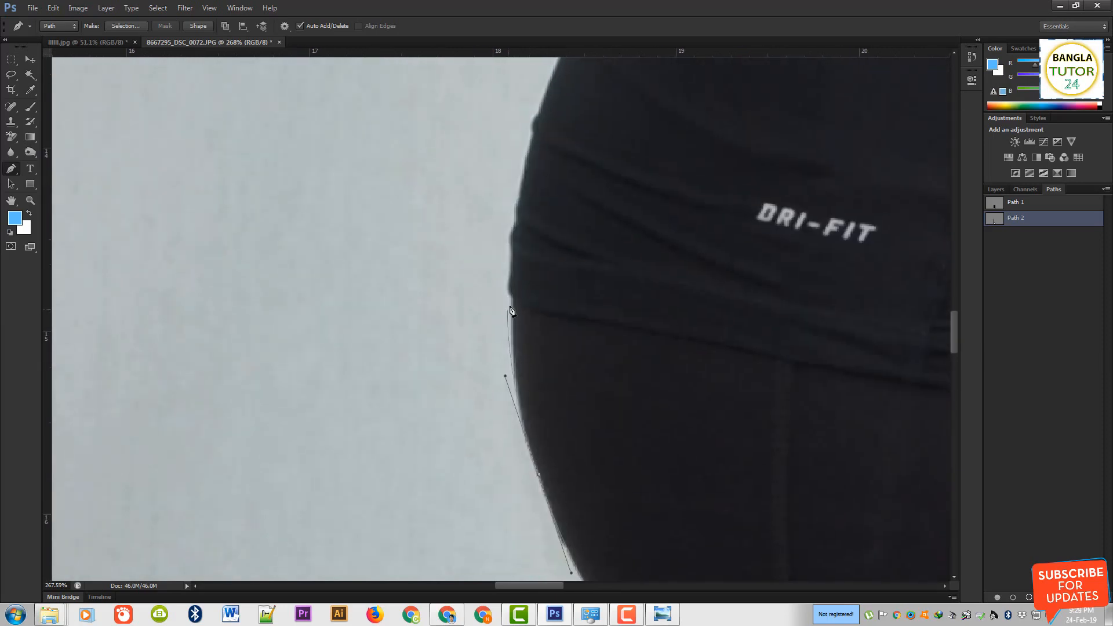
left_click_drag(512, 298, 515, 222)
left_click_drag(532, 132, 517, 270)
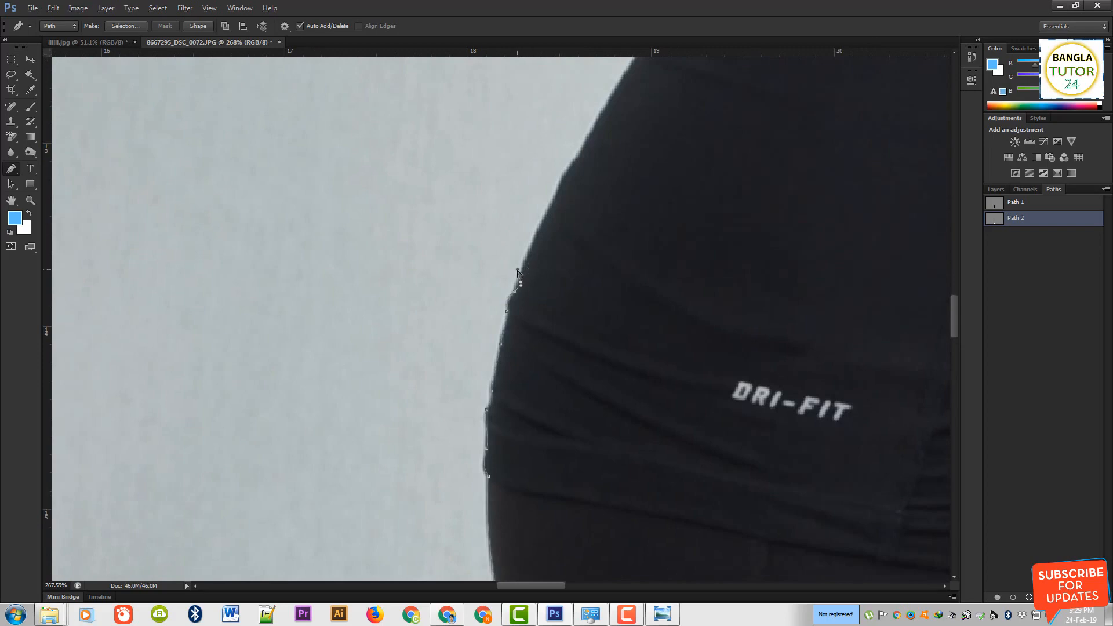
left_click(548, 381, "ctrl")
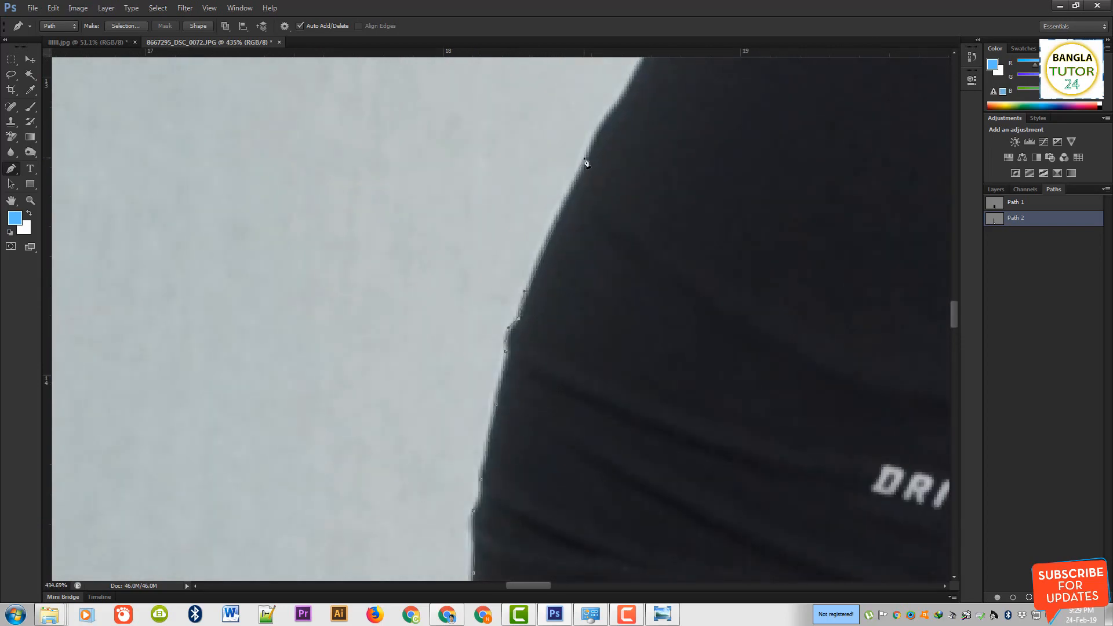
left_click_drag(588, 157, 611, 109)
left_click_drag(626, 164, 460, 492)
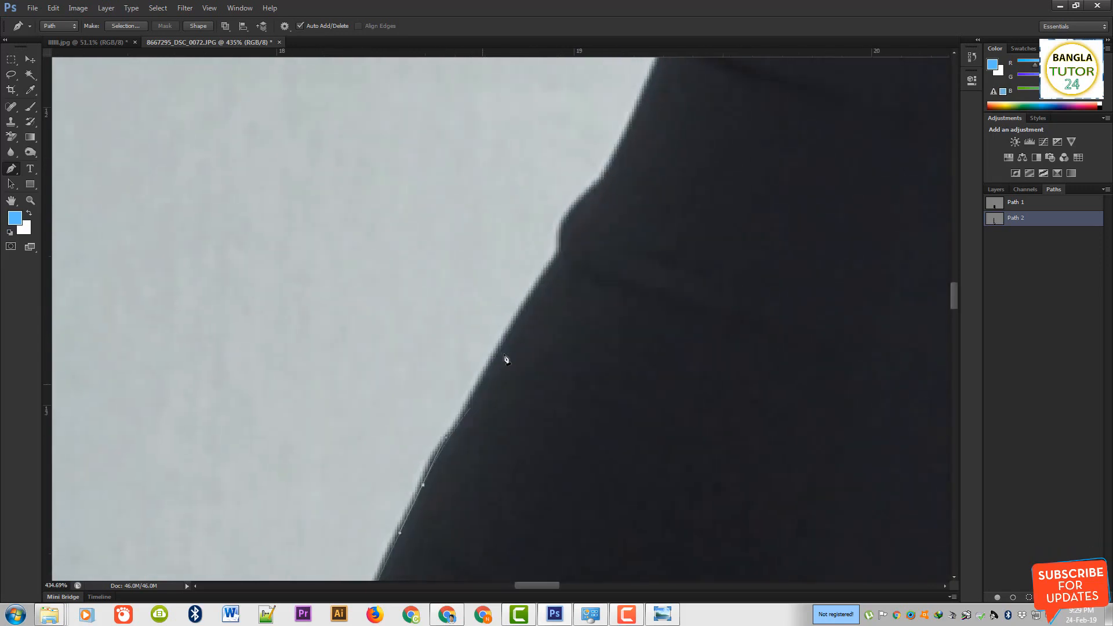
Step: Continue the path up the lower back, following the fabric bulges to the deep shirt folds at the waist
left_click_drag(524, 308, 559, 251)
left_click(561, 239)
left_click_drag(583, 197, 602, 186)
left_click_drag(629, 130, 538, 443)
key("Up")
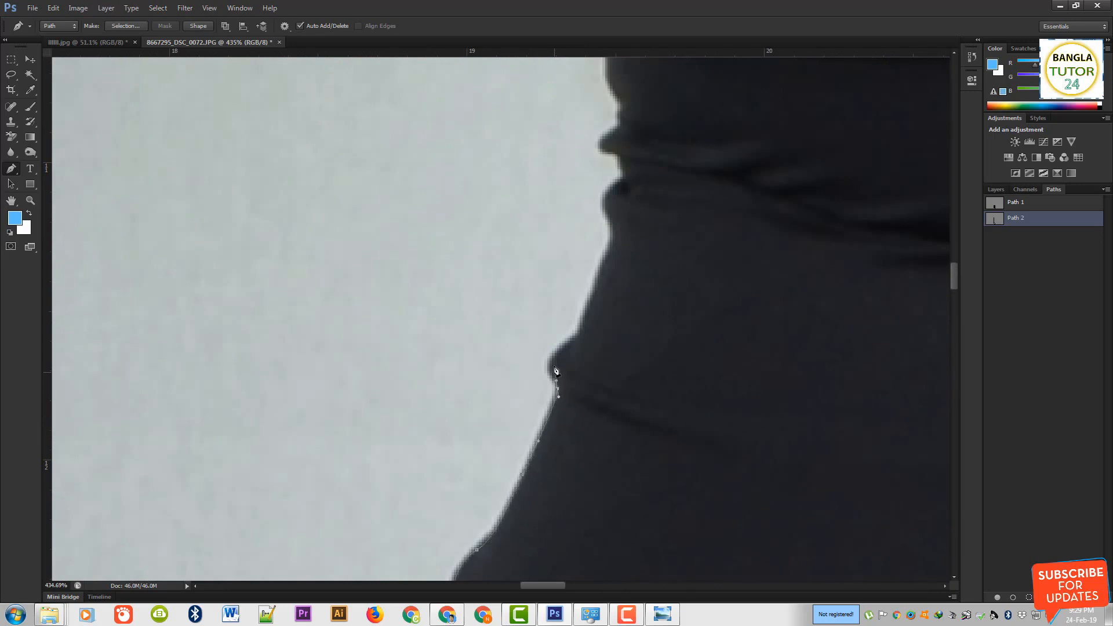
left_click_drag(555, 353, 569, 340)
left_click_drag(615, 187, 586, 321)
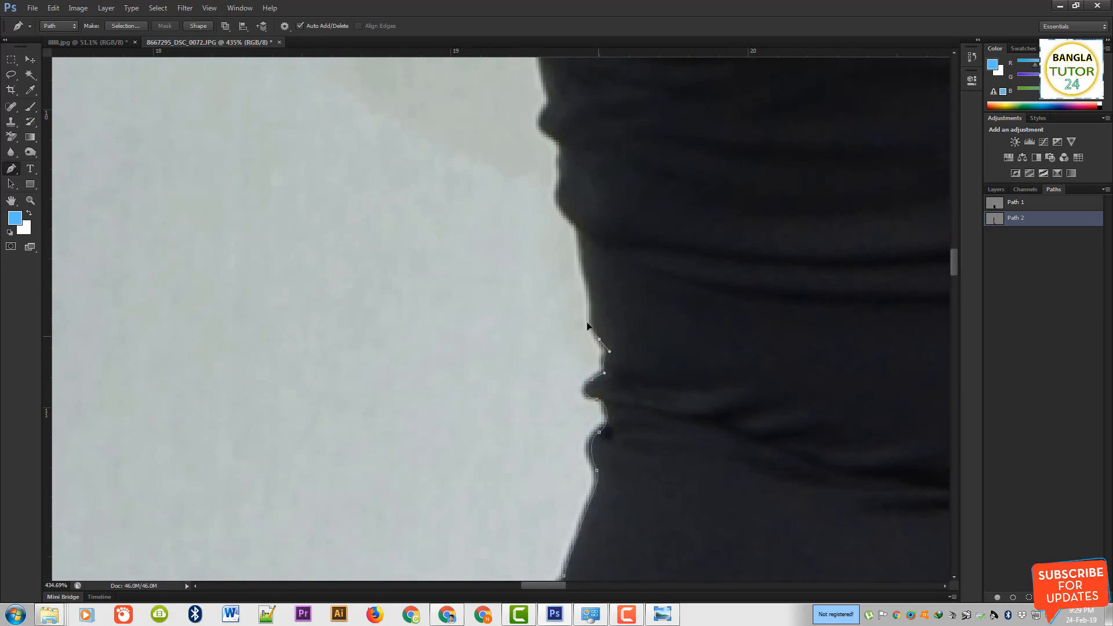
Step: Trace the path along the wrinkled back of the shirt up to the underside of the blue ring
left_click_drag(589, 279, 582, 264)
left_click(579, 227)
left_click_drag(558, 178, 528, 128)
left_click_drag(537, 240, 560, 245)
left_click(552, 250)
left_click(532, 177)
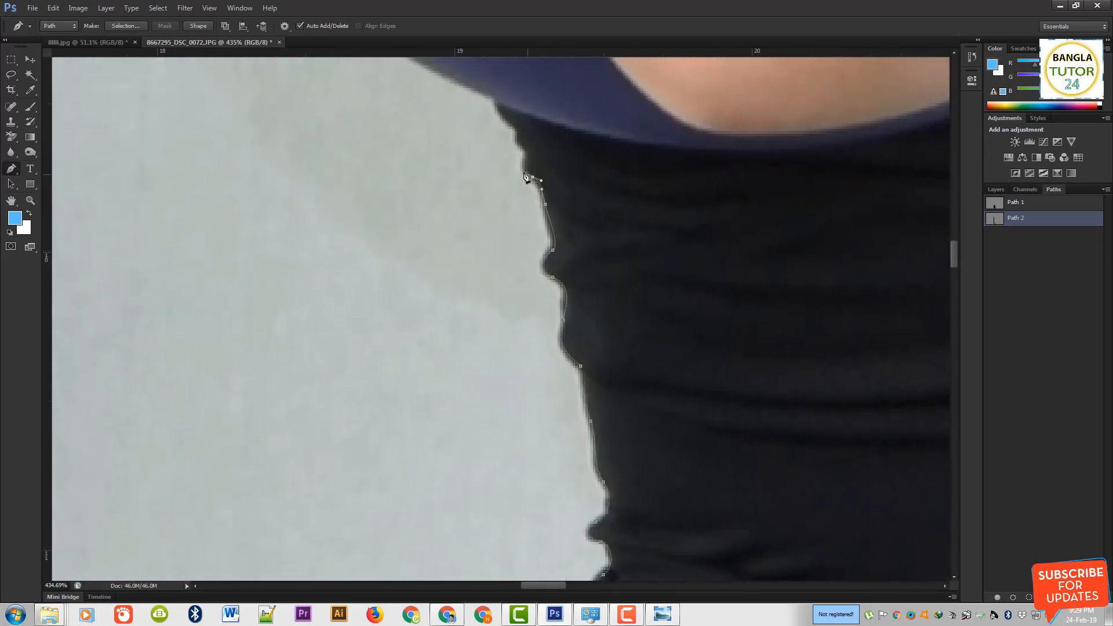
left_click_drag(521, 144, 493, 384)
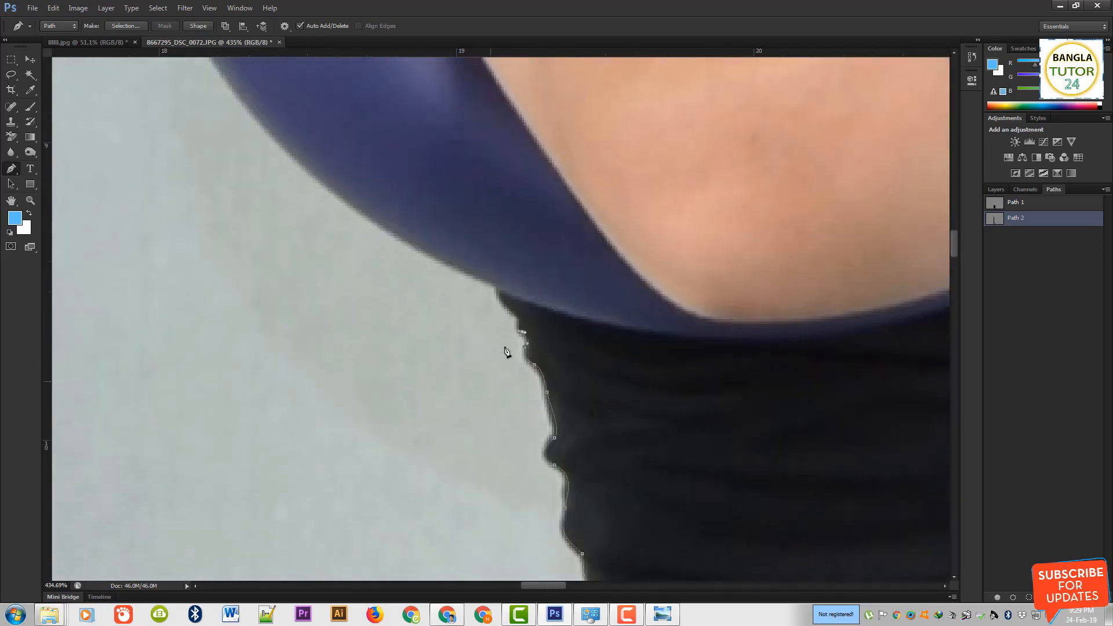
left_click_drag(519, 317, 523, 315)
left_click(501, 297)
left_click(494, 275)
Step: Curve the path around the outer edge of the blue ring, from below the arm up to the shoulder
key("alt")
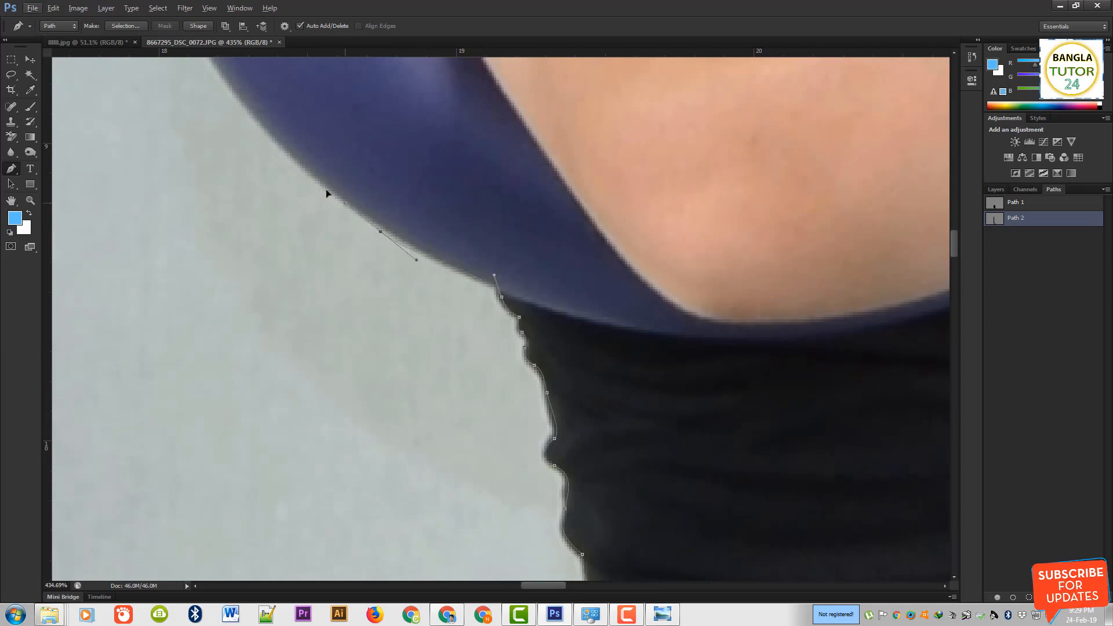
left_click_drag(326, 189, 491, 411)
left_click_drag(402, 306, 464, 448)
left_click_drag(391, 283, 353, 119)
left_click_drag(395, 313, 307, 389)
left_click_drag(349, 398, 380, 623)
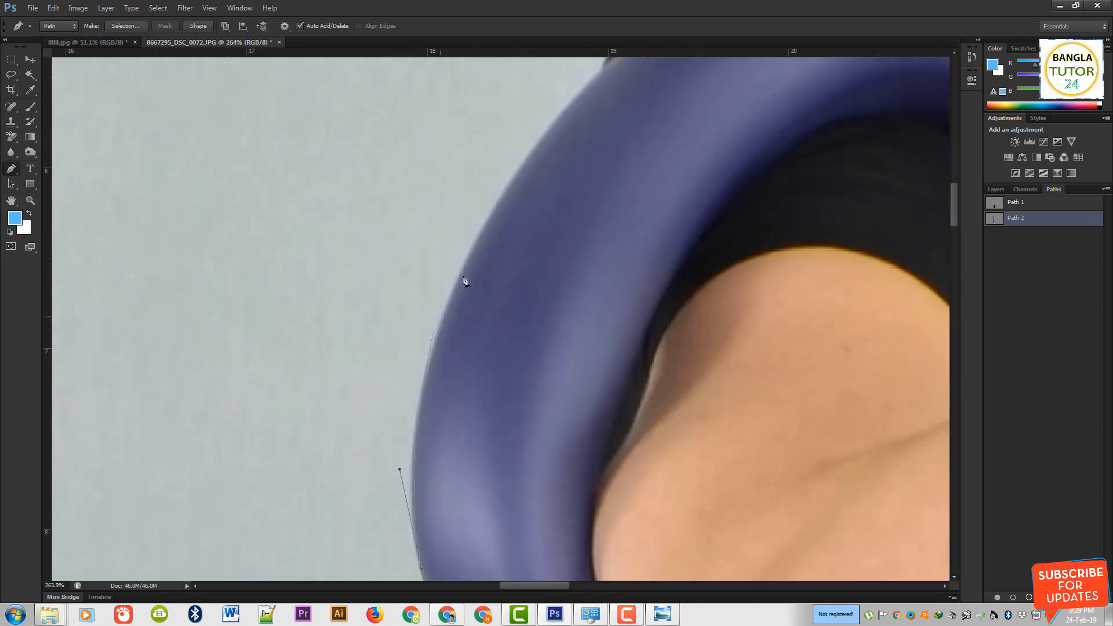
left_click_drag(492, 213, 566, 81)
left_click_drag(549, 141, 343, 385)
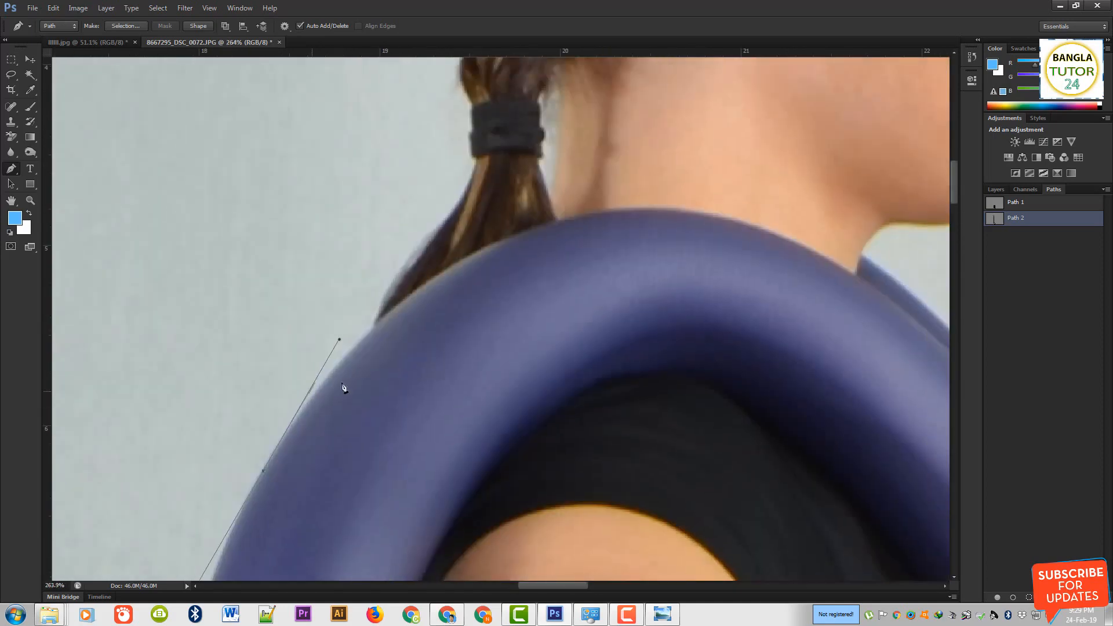
Step: Trace the path from the blue ring up the ponytail, past the hair tie and around the lowest braid bulges
left_click(375, 323)
left_click_drag(436, 247, 412, 320)
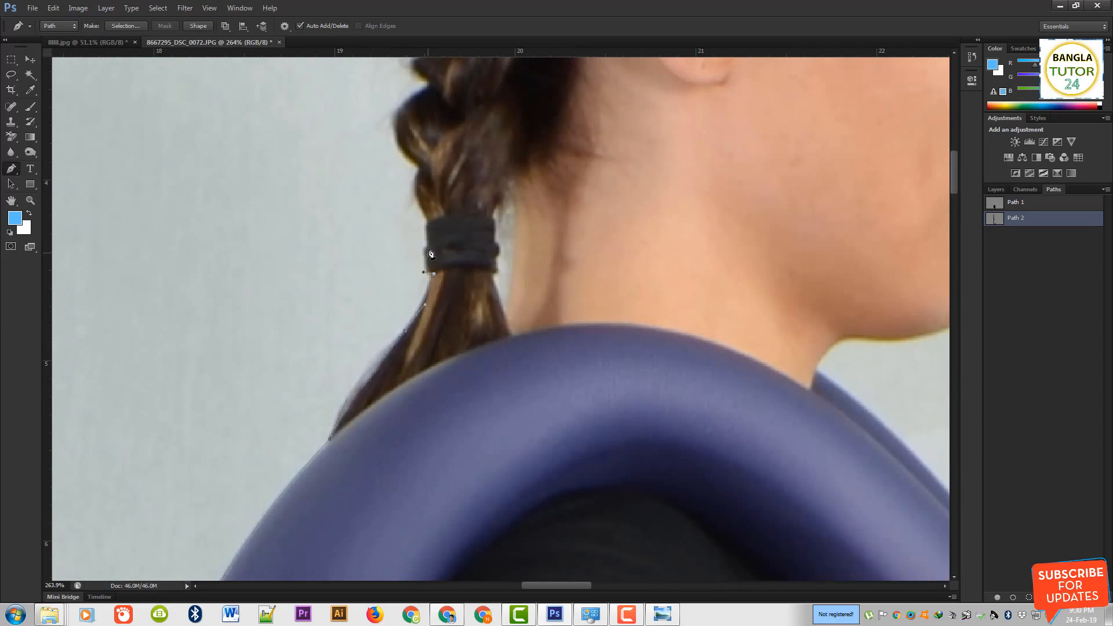
left_click(427, 219)
left_click_drag(419, 167, 425, 150)
scroll(413, 150, "up", 3)
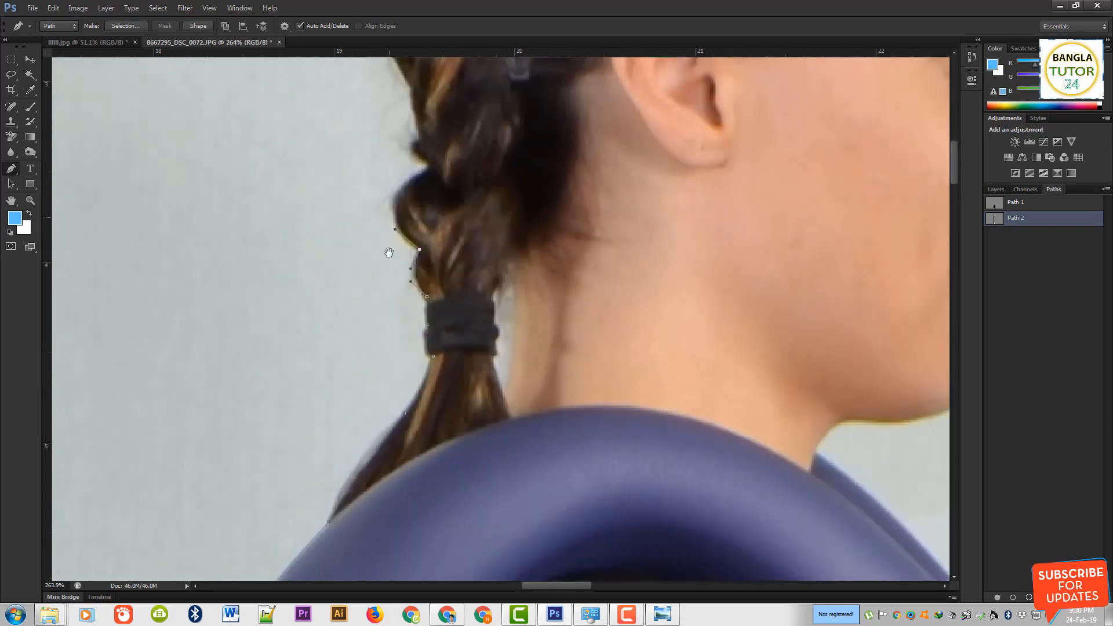
left_click_drag(387, 234, 430, 166)
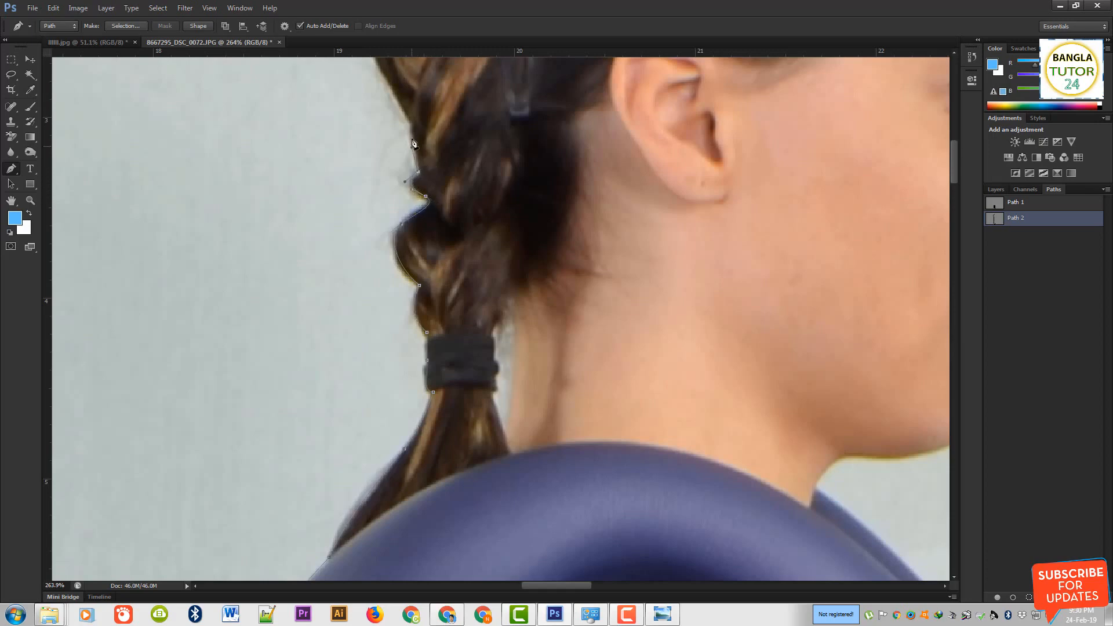
Step: Continue the path up the outer edge of the braid to the back of the head behind the ear
left_click(411, 121)
left_click(374, 68)
left_click_drag(384, 104, 450, 418)
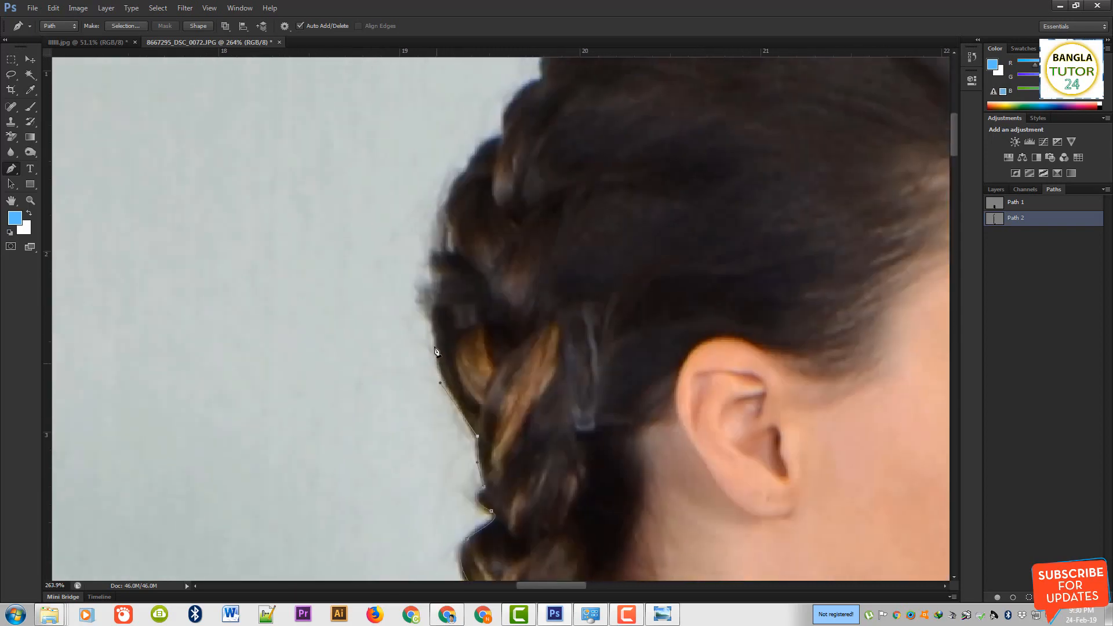
left_click_drag(433, 315, 432, 287)
key("ctrl+z")
left_click_drag(437, 333, 441, 302)
Step: Follow the upper braid bulges with the path along the back of the head towards the crown
left_click_drag(436, 243, 440, 241)
left_click_drag(451, 189, 468, 169)
left_click_drag(532, 140, 478, 324)
left_click_drag(522, 253, 557, 239)
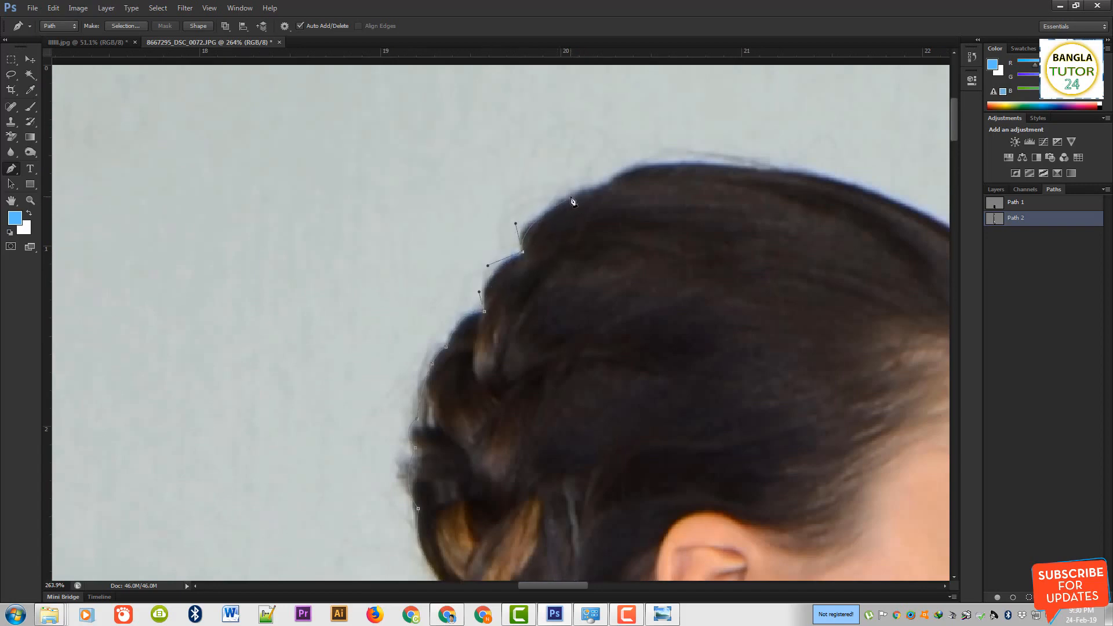
Step: Curve the path over the crown and down the front hairline and forehead to the brow
left_click_drag(616, 178, 625, 162)
left_click_drag(702, 164, 449, 170)
left_click_drag(623, 216, 646, 176)
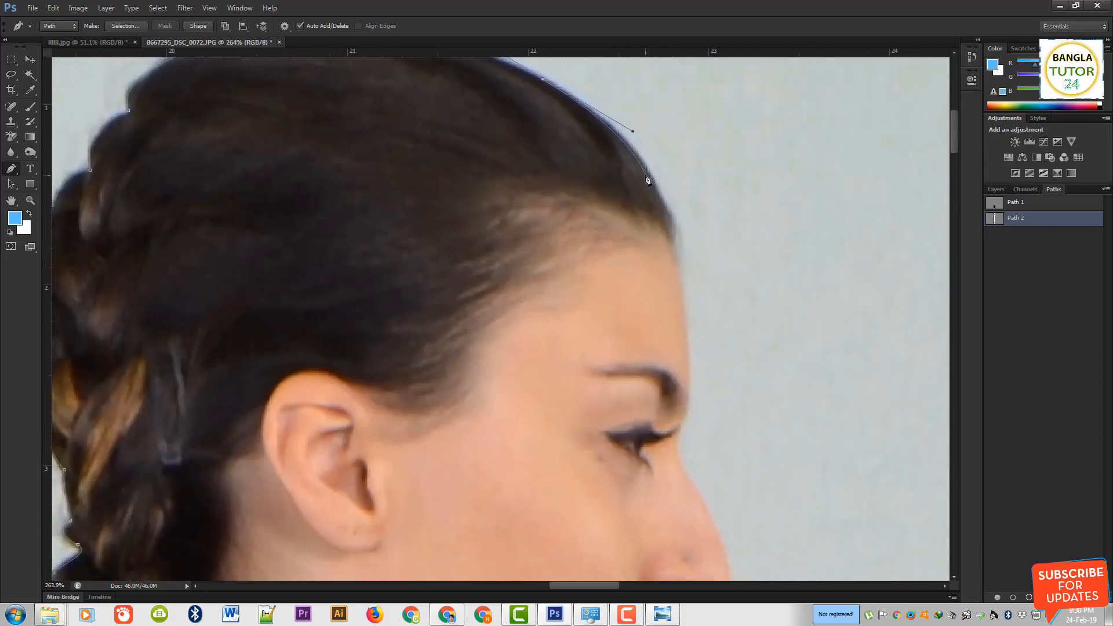
left_click_drag(671, 247, 686, 287)
left_click_drag(686, 355, 638, 290)
key("Right")
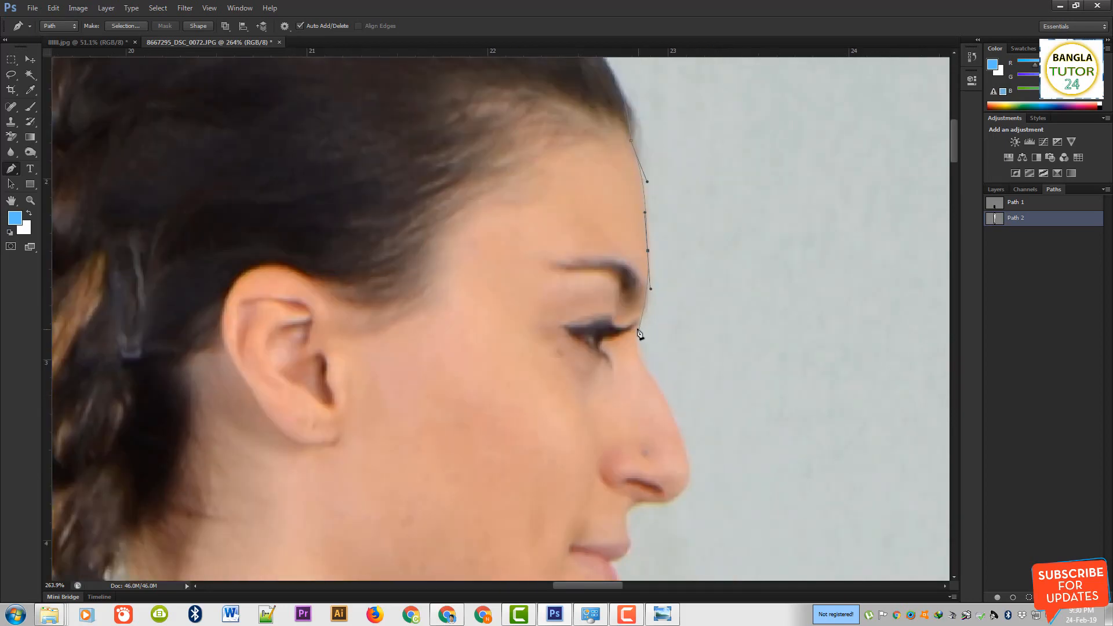
Step: Trace the nose profile from the bridge around the tip to the upper lip
left_click_drag(636, 328, 630, 345)
left_click_drag(665, 398, 636, 253)
left_click_drag(625, 296, 608, 306)
scroll(608, 308, "up", 2)
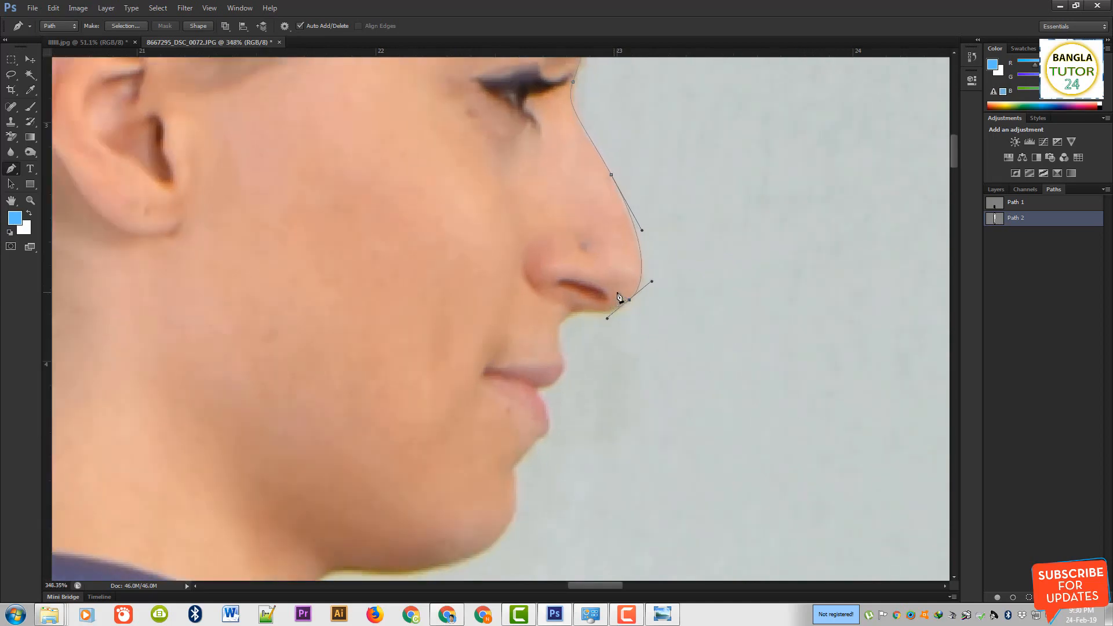
left_click(641, 225)
left_click_drag(574, 312, 562, 314)
Step: Continue the path along both lips, around the chin and under the jaw to the neck
left_click(558, 343)
left_click_drag(564, 367, 568, 290)
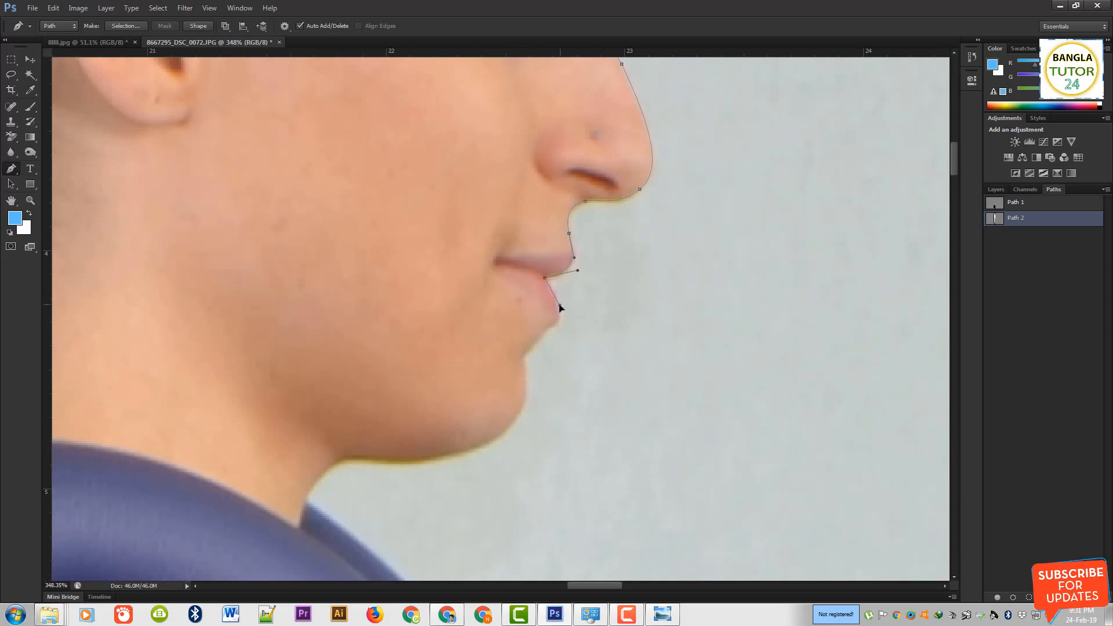
left_click_drag(545, 330, 544, 333)
left_click_drag(524, 370, 528, 390)
left_click_drag(539, 290, 555, 120)
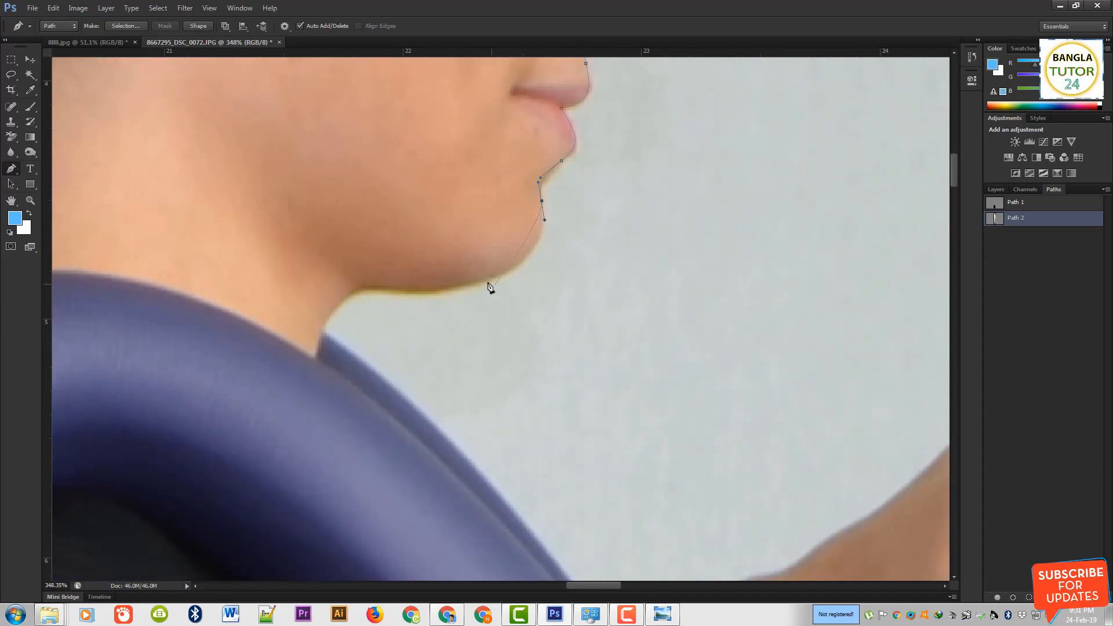
left_click_drag(484, 282, 545, 240)
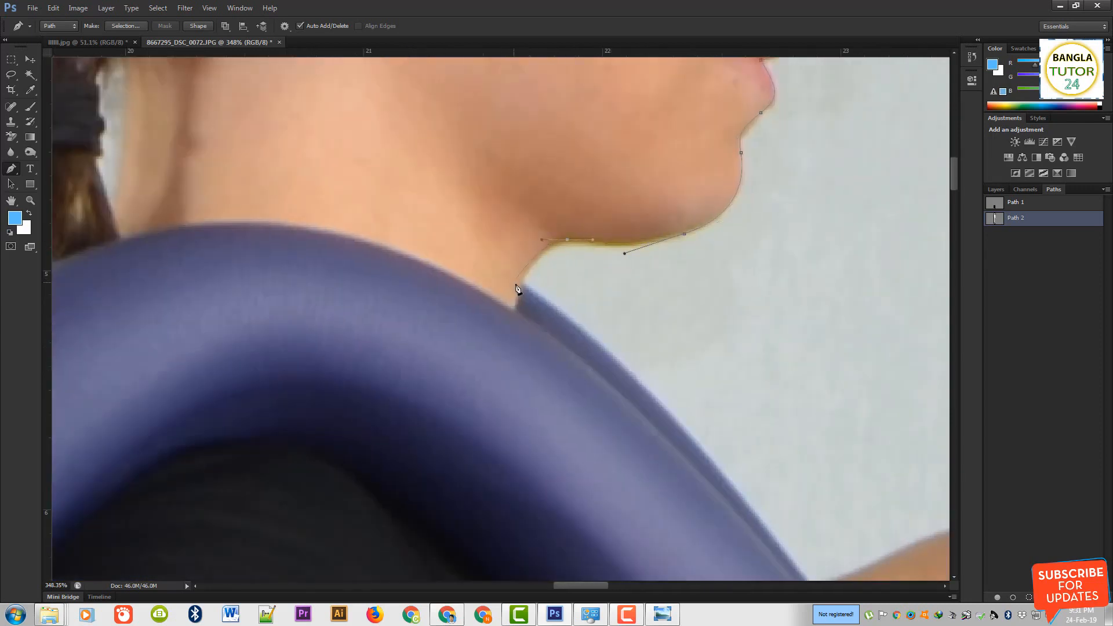
Step: Trace the path from the neck down the far edge of the blue ring to the far forearm
left_click_drag(522, 284, 522, 297)
left_click_drag(613, 354, 623, 366)
left_click_drag(729, 473, 565, 257)
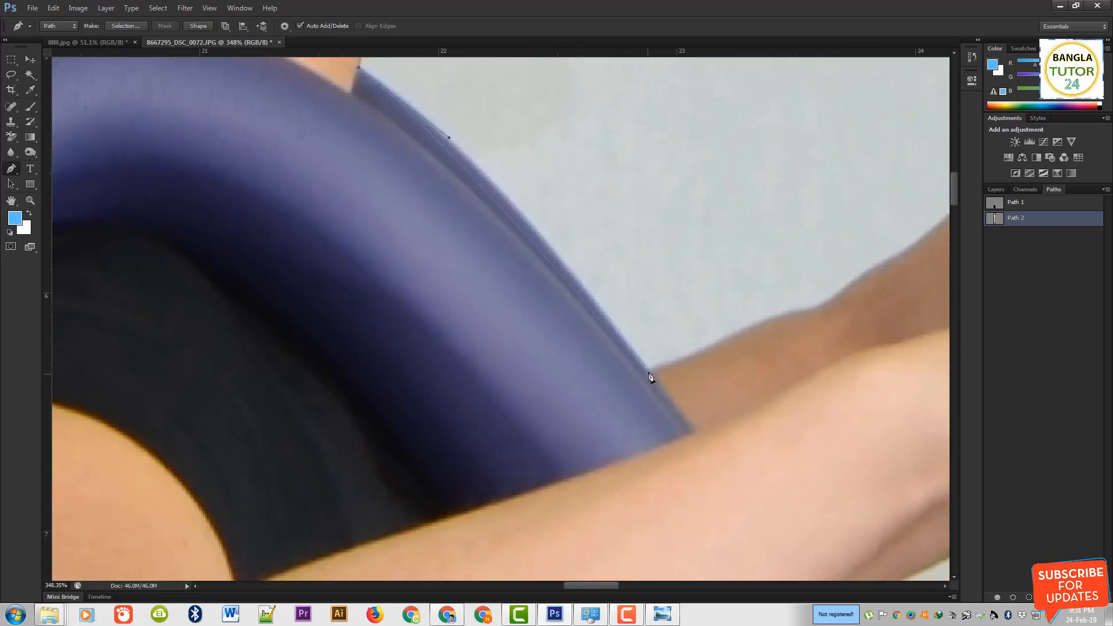
left_click_drag(686, 433, 754, 518)
Step: Follow the upper edge of the far forearm and wrist up to the knuckles
left_click(777, 319)
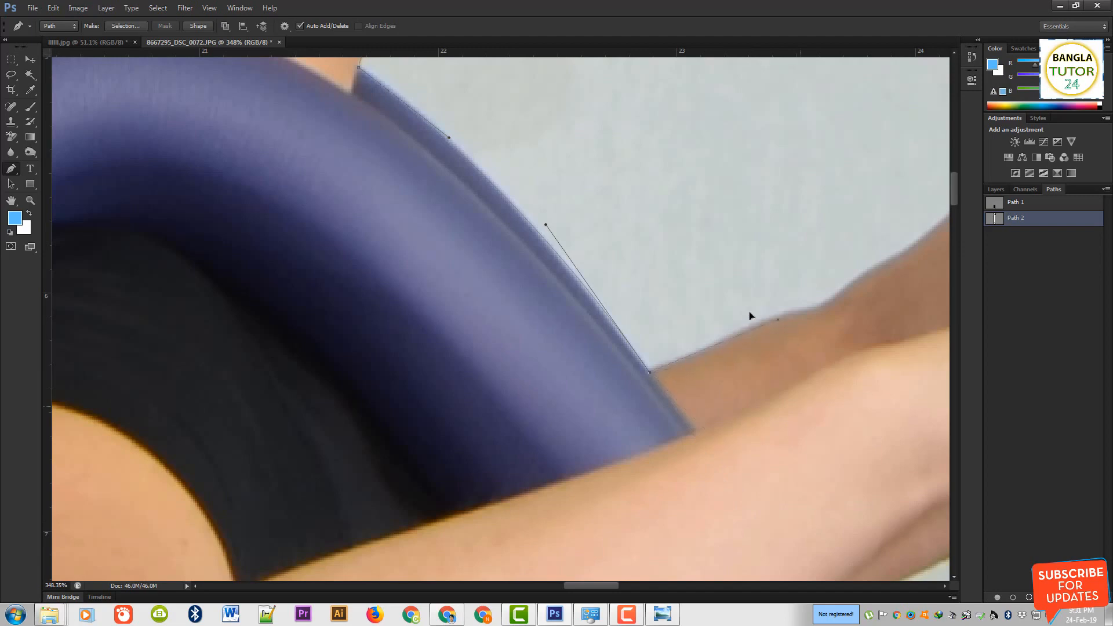
left_click(780, 316)
left_click_drag(801, 312, 848, 281)
left_click_drag(918, 264, 524, 290)
left_click_drag(561, 250, 579, 229)
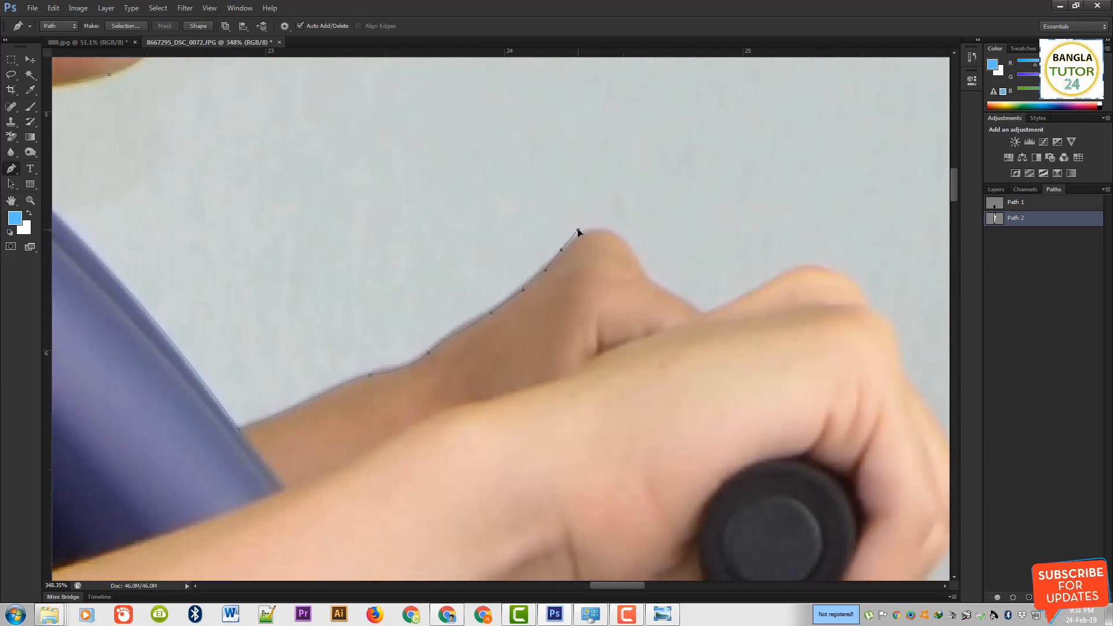
Step: Trace over the far hand's knuckles and around the back of the near hand gripping the handle
left_click(620, 238)
left_click_drag(638, 256, 671, 292)
left_click(702, 314)
left_click_drag(822, 268, 455, 297)
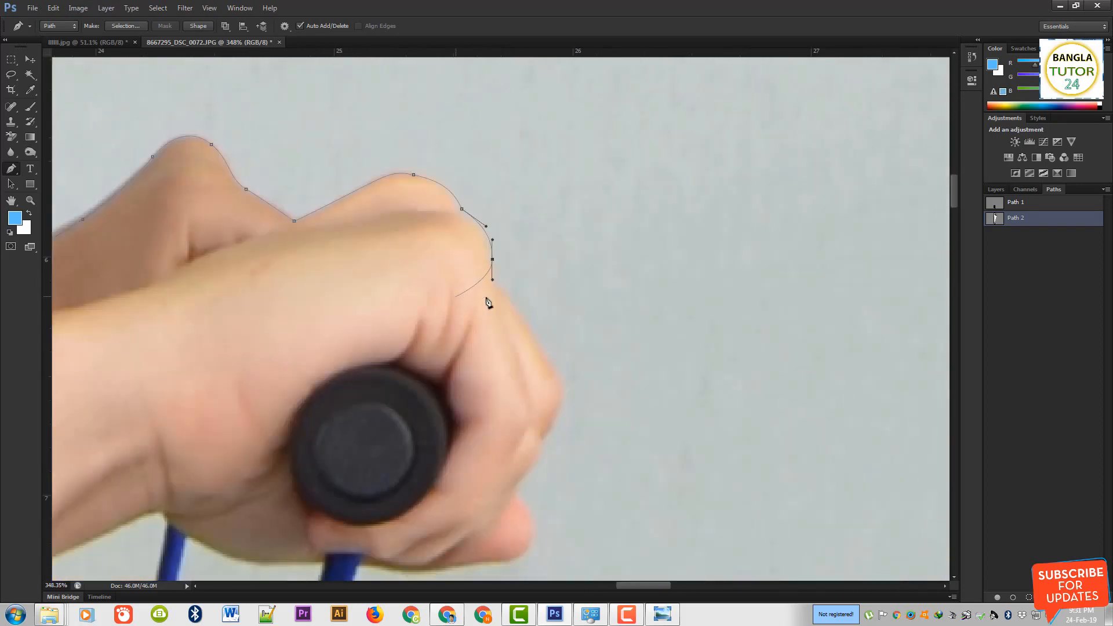
mouse_move(526, 324)
left_mouse_down()
mouse_move(556, 374)
mouse_move(529, 468)
mouse_move(518, 341)
left_mouse_up()
key("Right")
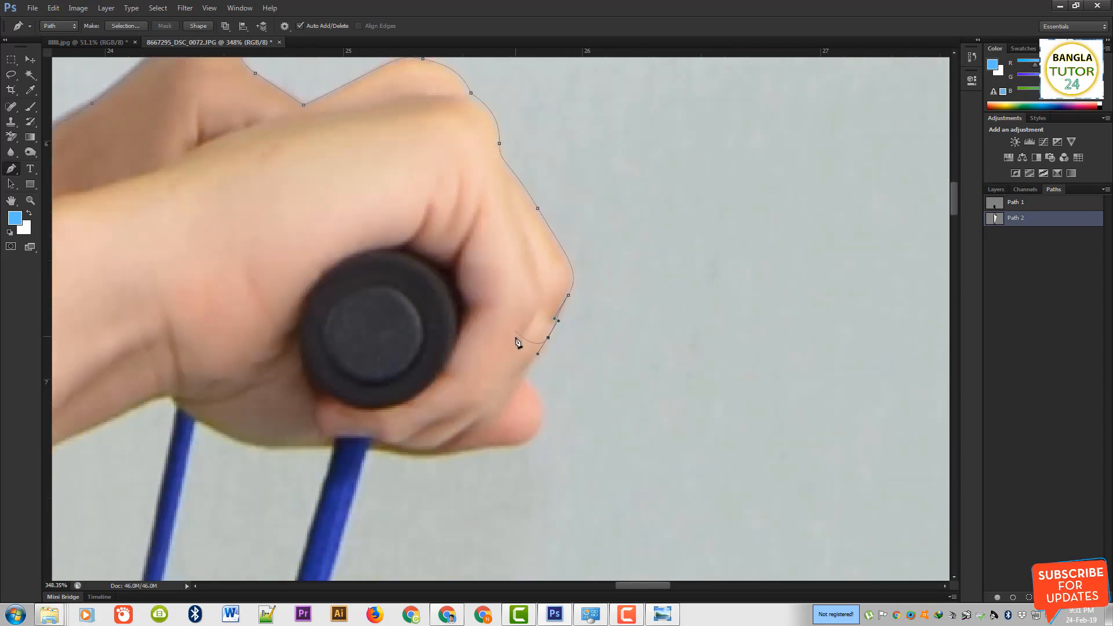
Step: Continue the path around the lower fingers and along the underside of the hand to the thick blue band
key("Down")
key("Down")
key("ctrl+z")
left_click(519, 376)
left_click_drag(545, 403, 545, 391)
left_click_drag(518, 445, 568, 222)
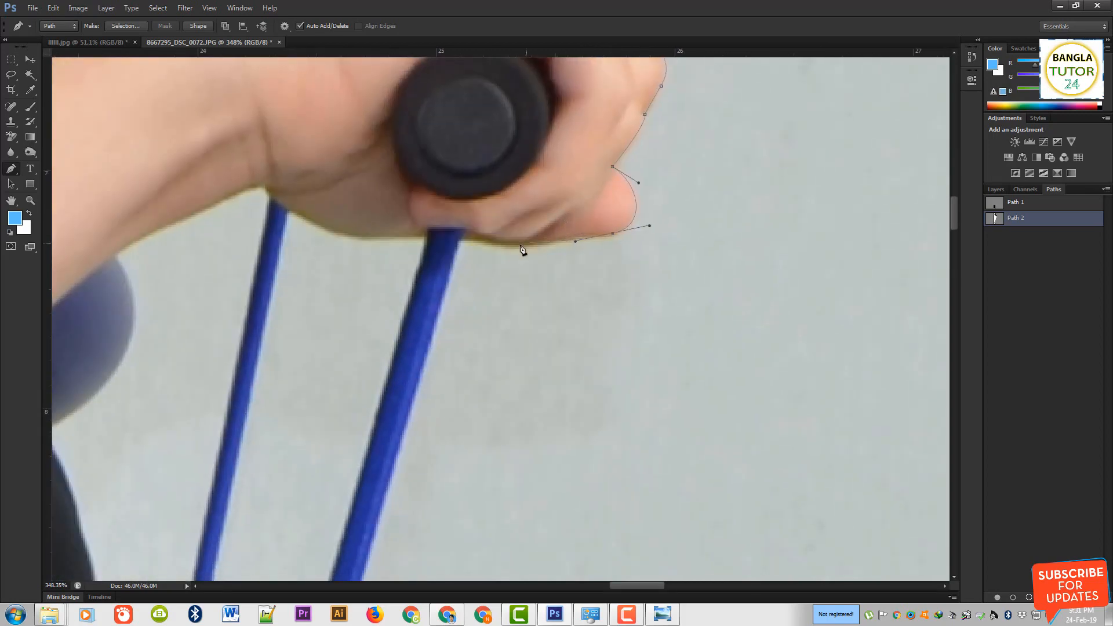
left_click_drag(491, 245, 488, 246)
Step: Run the path down the outer edge of the thick blue band from the hand to hip height
left_click_drag(412, 394, 405, 387)
scroll(405, 386, "down", 3)
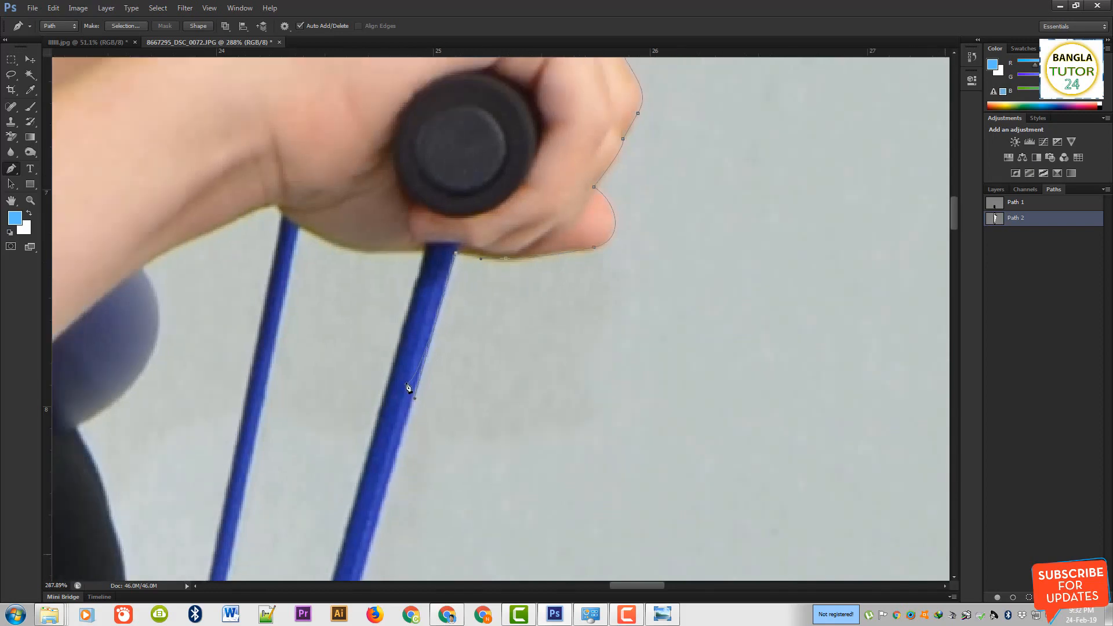
left_click_drag(412, 449, 503, 252)
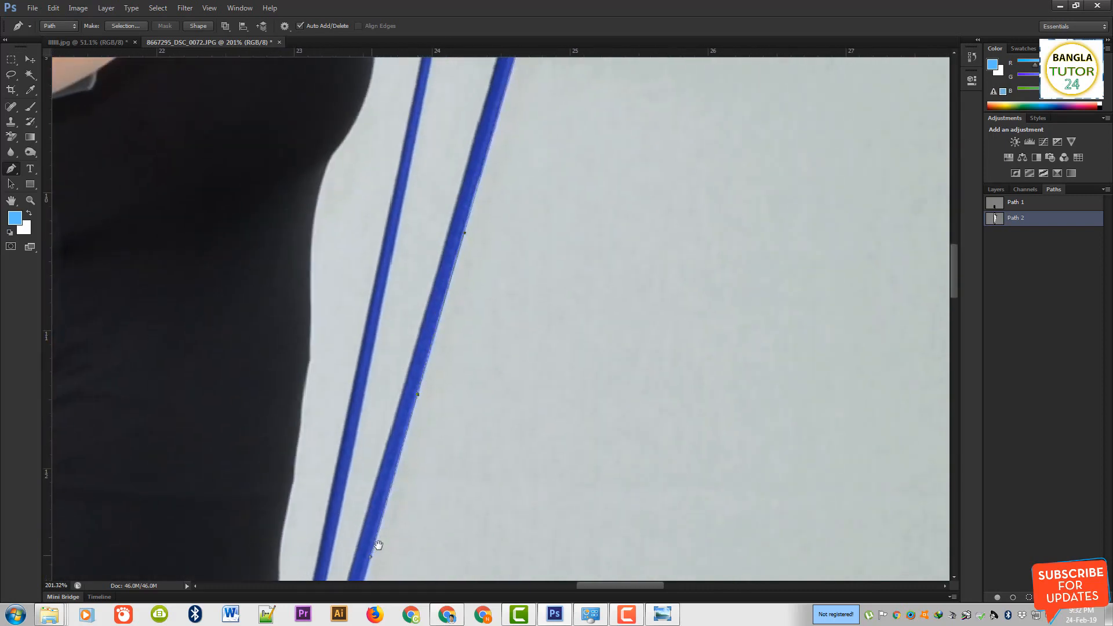
left_click_drag(373, 541, 477, 112)
left_click_drag(413, 327, 439, 179)
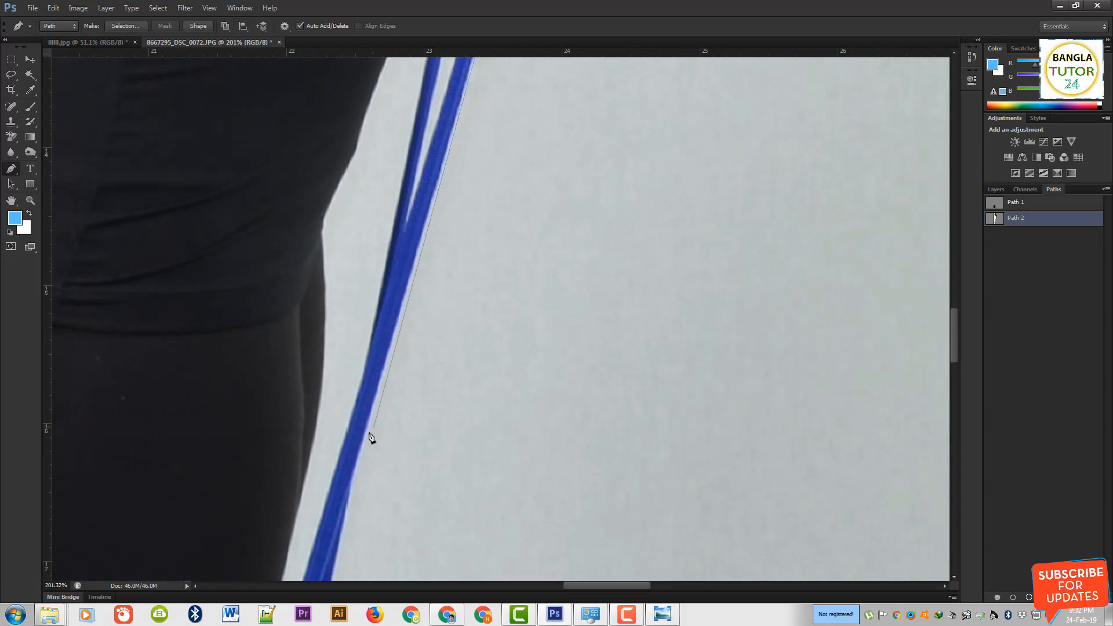
Step: Trace the outer edge of the blue bands through the point where they cross beside the thigh
left_click(363, 412)
left_click(353, 462)
left_click_drag(339, 518, 343, 518)
left_click_drag(389, 339, 403, 276)
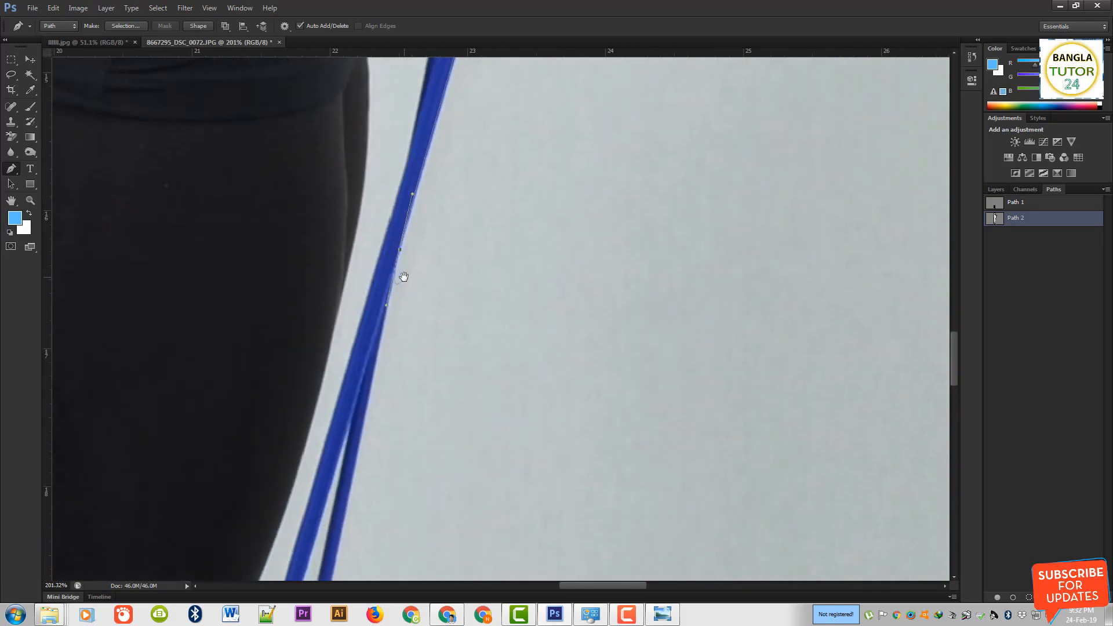
Step: Extend the path down the outer edge of the rear blue band to the top of the far foot
scroll(403, 362, "down", 3)
scroll(391, 374, "down", 1)
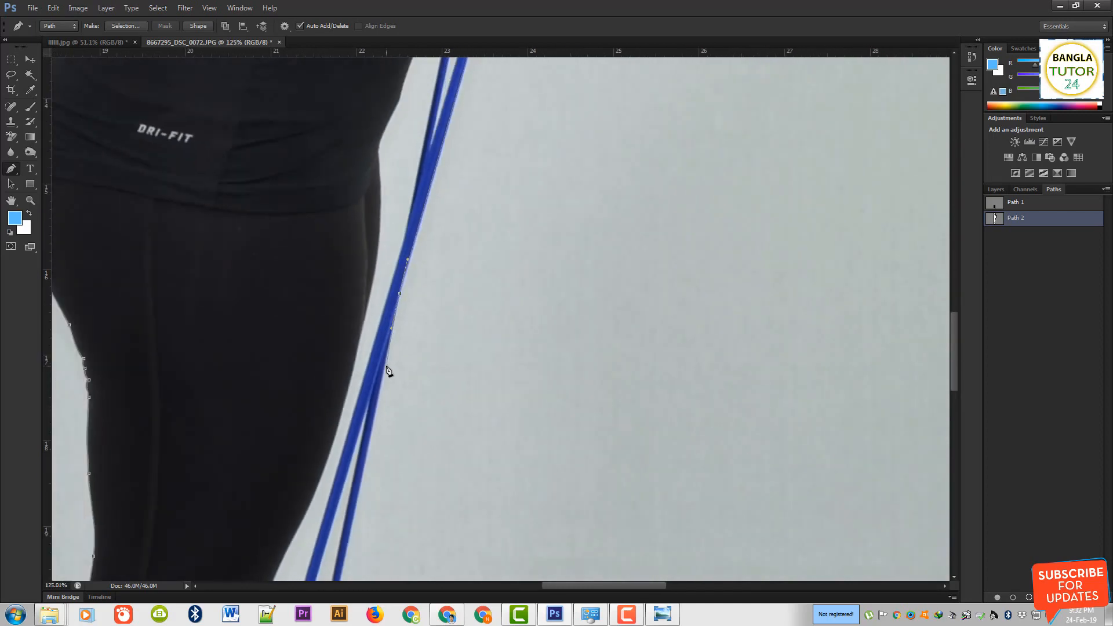
left_click_drag(377, 430, 467, 237)
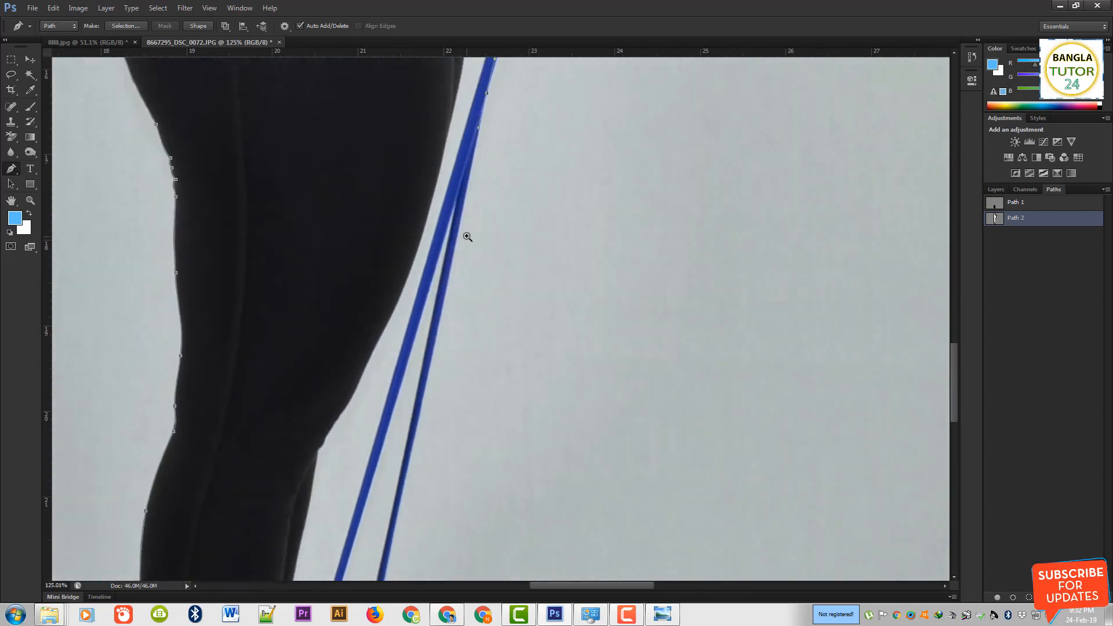
scroll(465, 305, "up", 3)
left_click(443, 301)
left_click(416, 427)
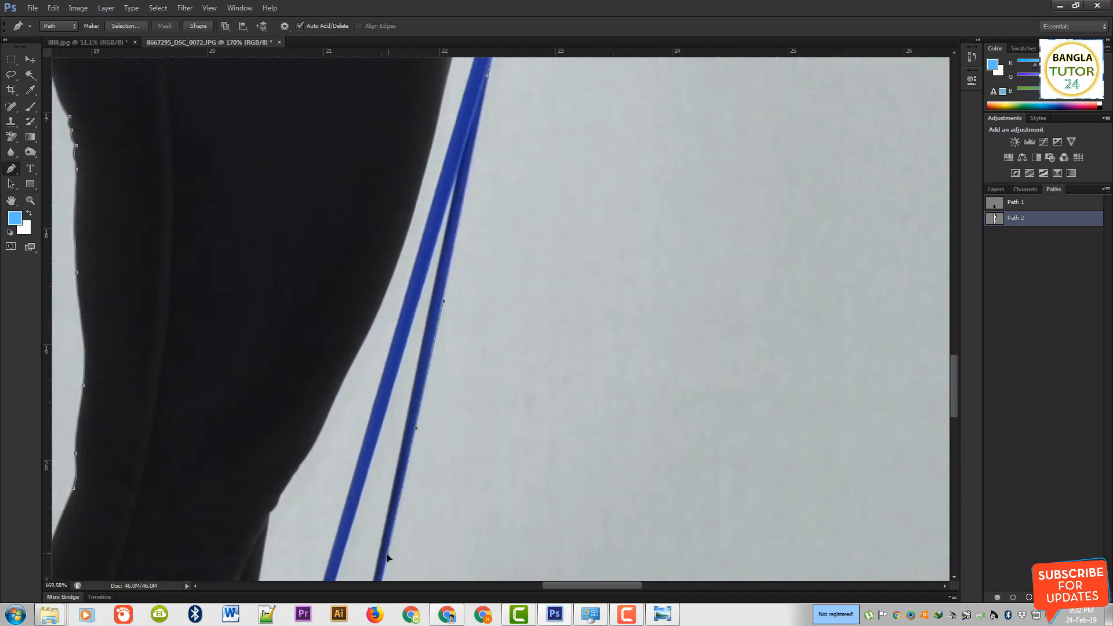
left_click(386, 558)
left_click_drag(385, 560, 451, 182)
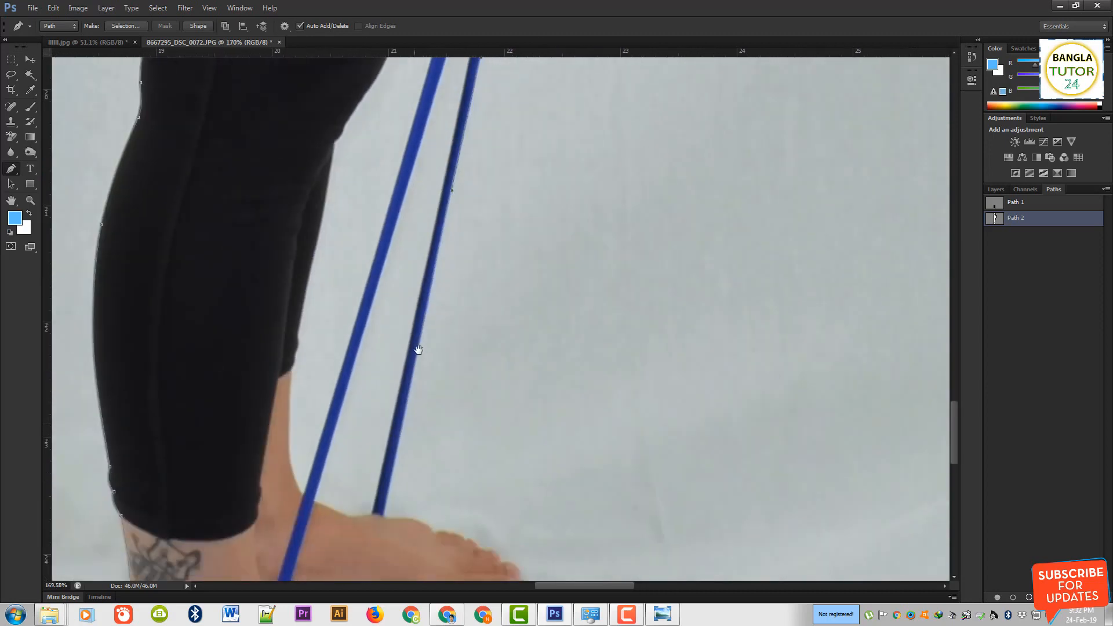
left_click_drag(417, 350, 431, 218)
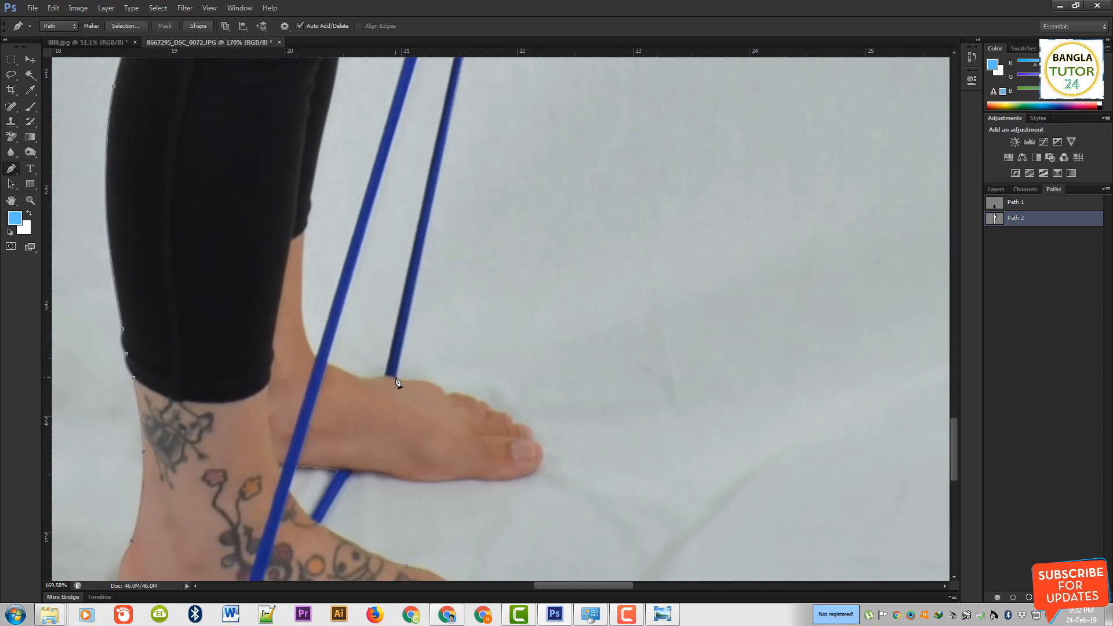
left_click_drag(381, 428, 375, 461)
Step: Trace the top of the far foot from the band over the toes to the tip of the big toe
scroll(423, 266, "up", 3)
left_click_drag(471, 235, 467, 317)
scroll(429, 415, "down", 5)
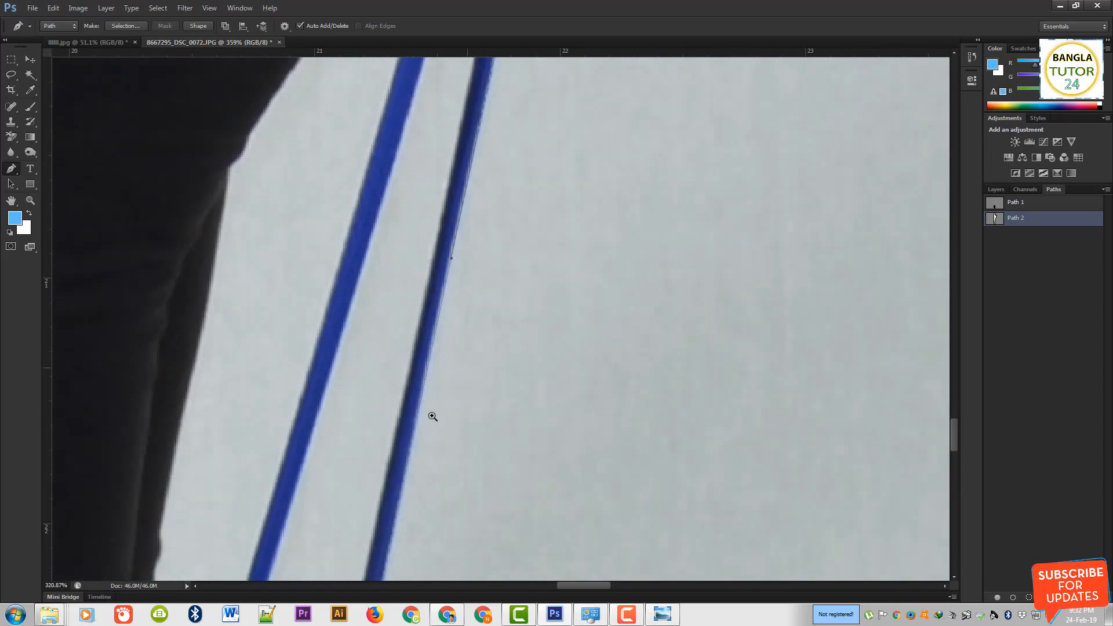
scroll(453, 119, "up", 5)
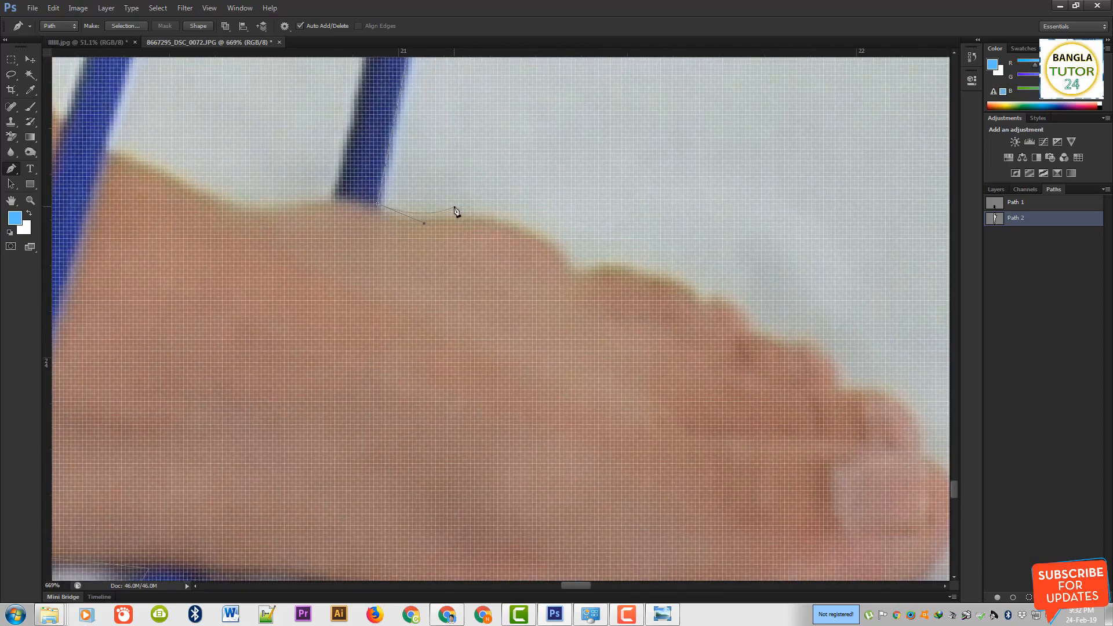
scroll(449, 208, "down", 2)
left_click_drag(490, 221, 503, 226)
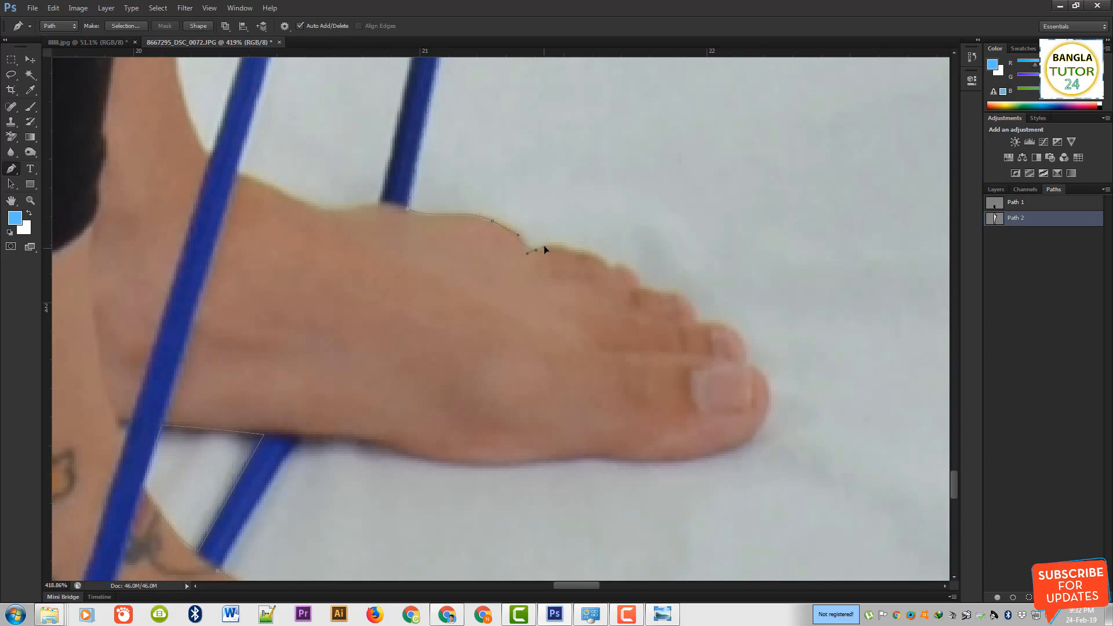
left_click_drag(579, 252, 605, 262)
left_click_drag(655, 288, 680, 289)
left_click(744, 364)
Step: Trace the underside of the far foot back to the short band section and close the path at the near foot
left_click_drag(735, 446, 701, 462)
left_click_drag(559, 454, 558, 456)
left_click_drag(456, 461, 413, 456)
left_click_drag(336, 434, 255, 499)
left_click_drag(265, 538, 427, 237)
left_click(380, 270)
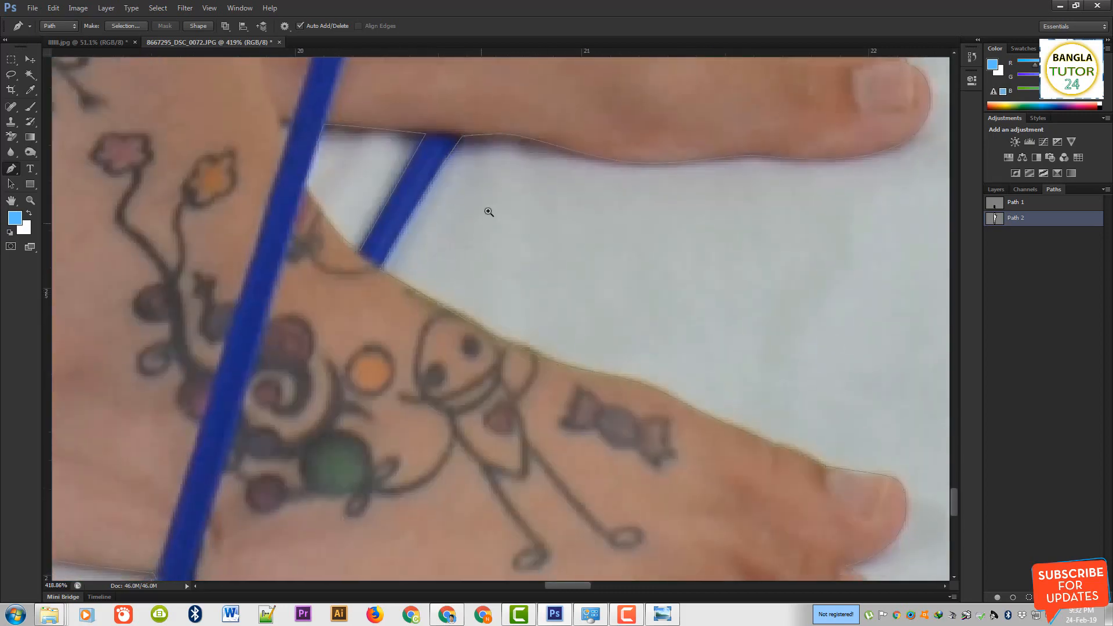
Step: Fit the whole image in view and load the closed path as a selection
left_click_drag(487, 209, 405, 376)
left_click_drag(541, 295, 484, 360)
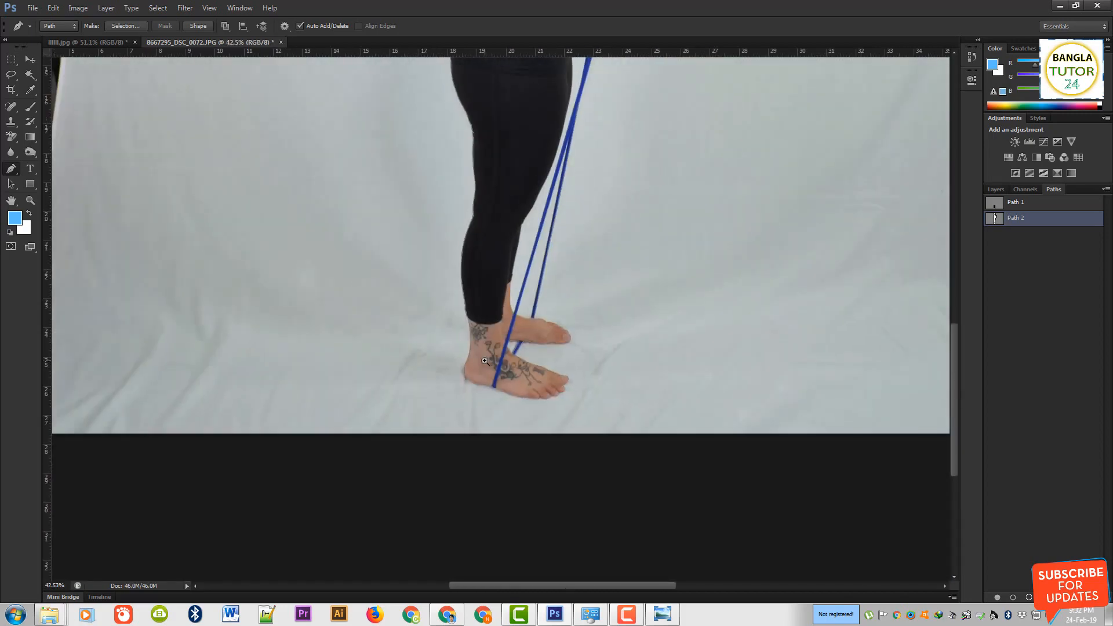
key("ctrl+0")
key("ctrl+Return")
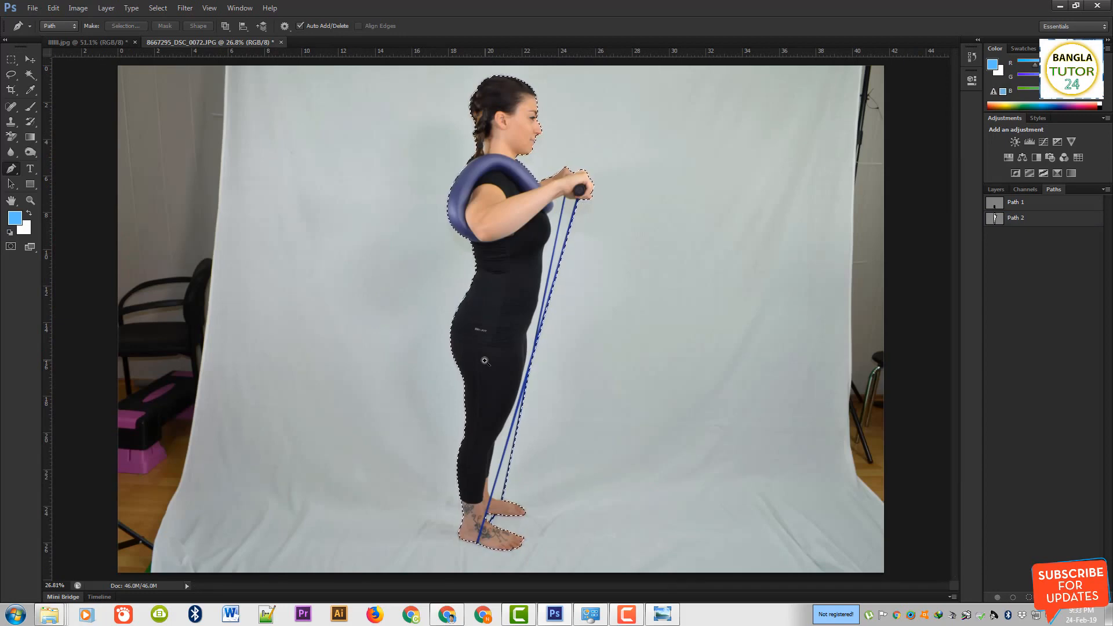
Step: Preview the cutout in Quick Mask mode and examine the areas between the bands and torso and around the neck
key("q")
left_click_drag(572, 273, 618, 346)
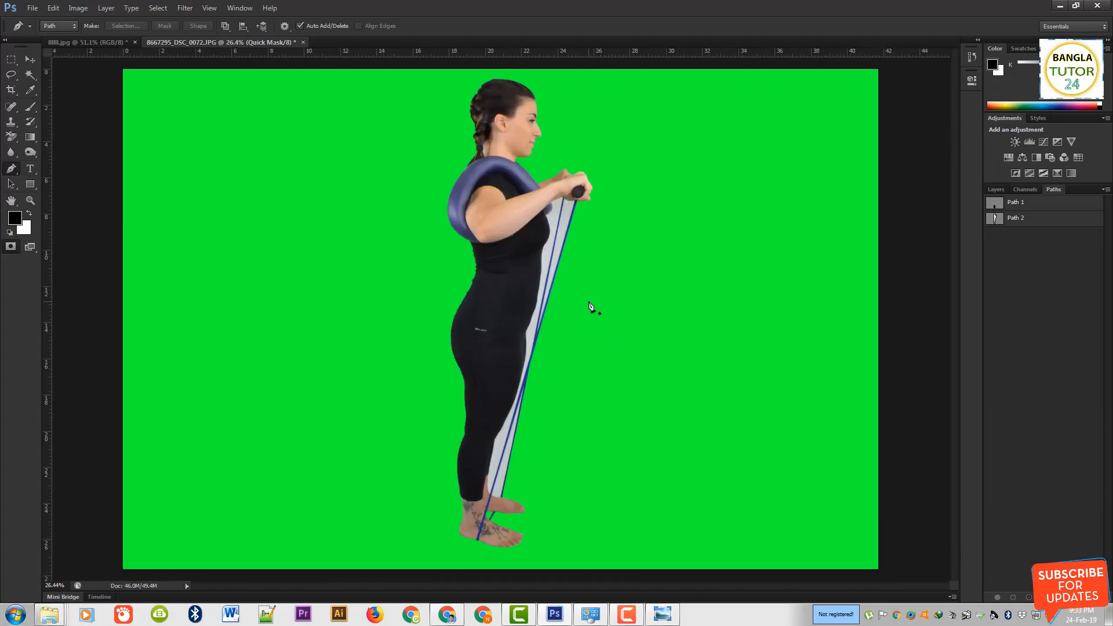
key("q")
key("q")
left_click_drag(570, 197, 623, 298)
left_click_drag(520, 200, 479, 412)
left_click_drag(551, 381, 551, 313)
left_click_drag(500, 262, 538, 349)
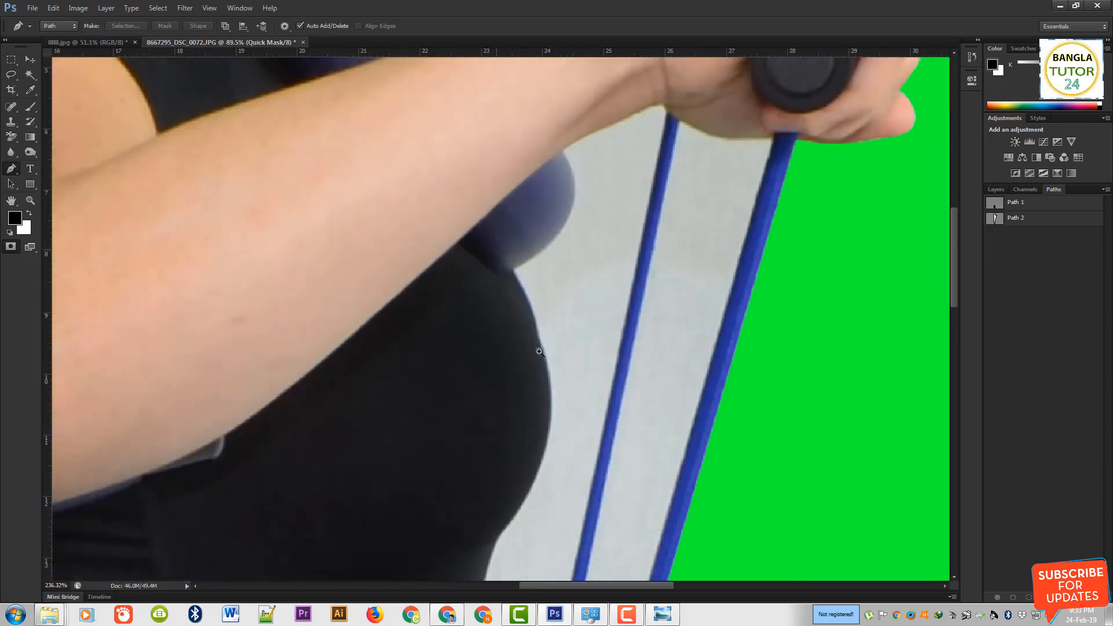
left_click_drag(442, 268, 522, 425)
left_click_drag(321, 213, 554, 545)
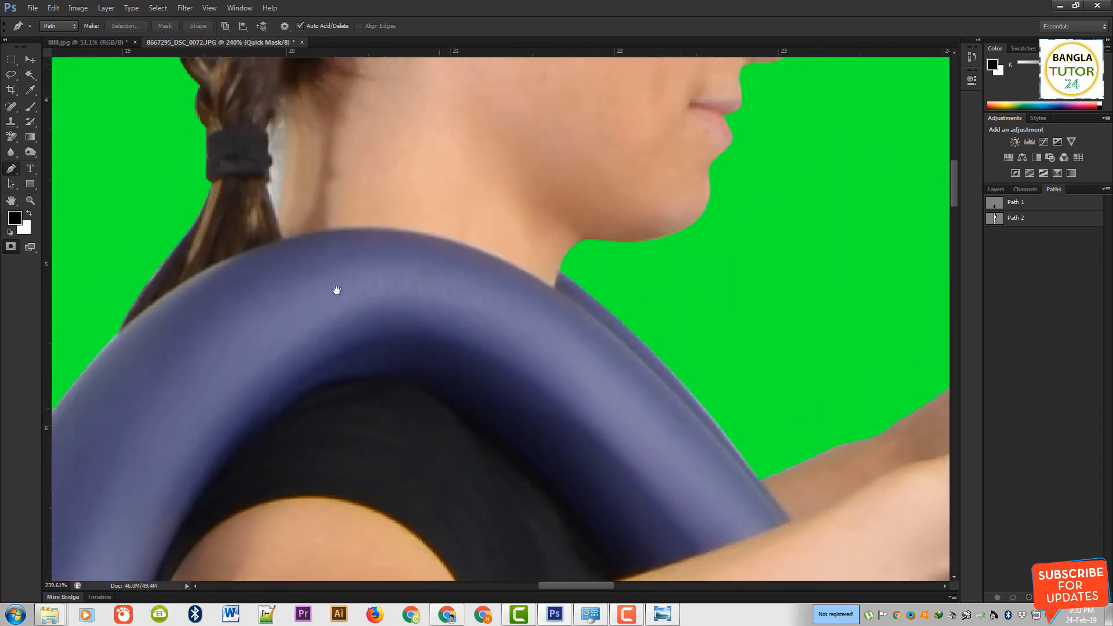
Step: Check the gap between the ponytail and neck in the preview, leave Quick Mask mode and clear the selection
left_click_drag(263, 123, 361, 276)
left_click_drag(357, 261, 403, 343)
left_click_drag(426, 299, 318, 360)
left_click_drag(417, 365, 303, 321)
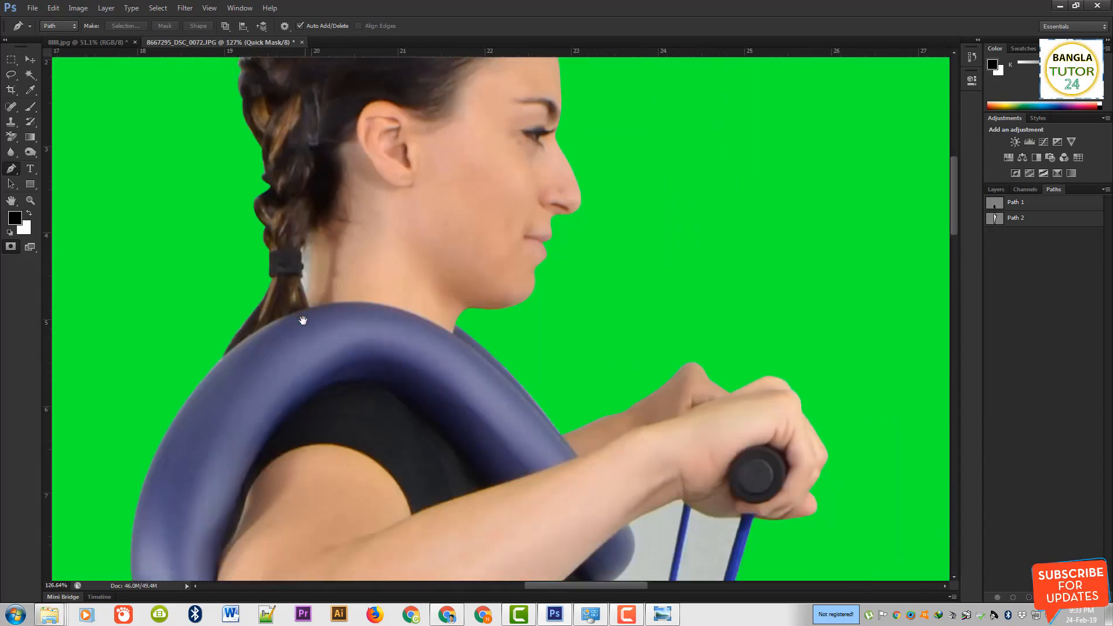
key("q")
key("ctrl+d")
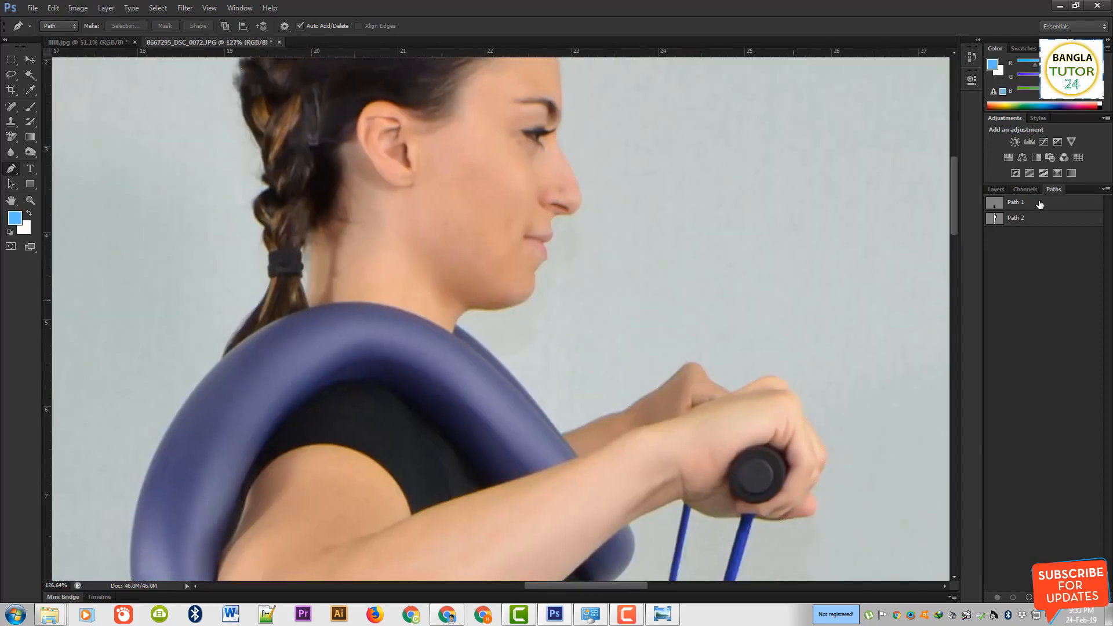
Step: Reactivate Path 2 and trace the small background gap between the ponytail and the neck
left_click(1011, 219)
left_click_drag(284, 273, 359, 348)
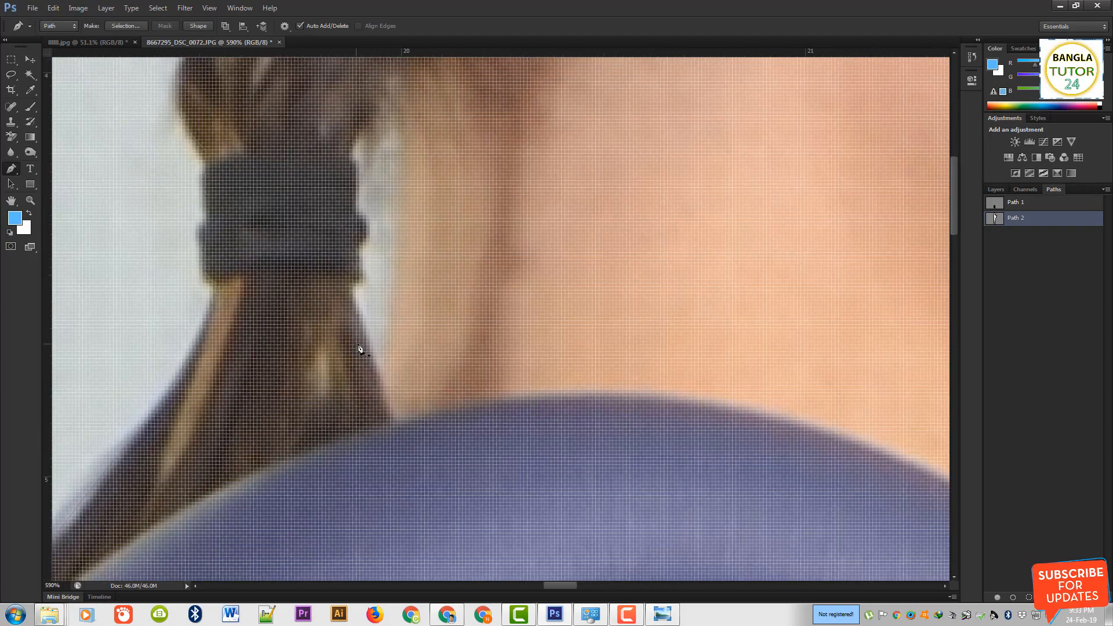
left_click_drag(433, 328, 377, 203)
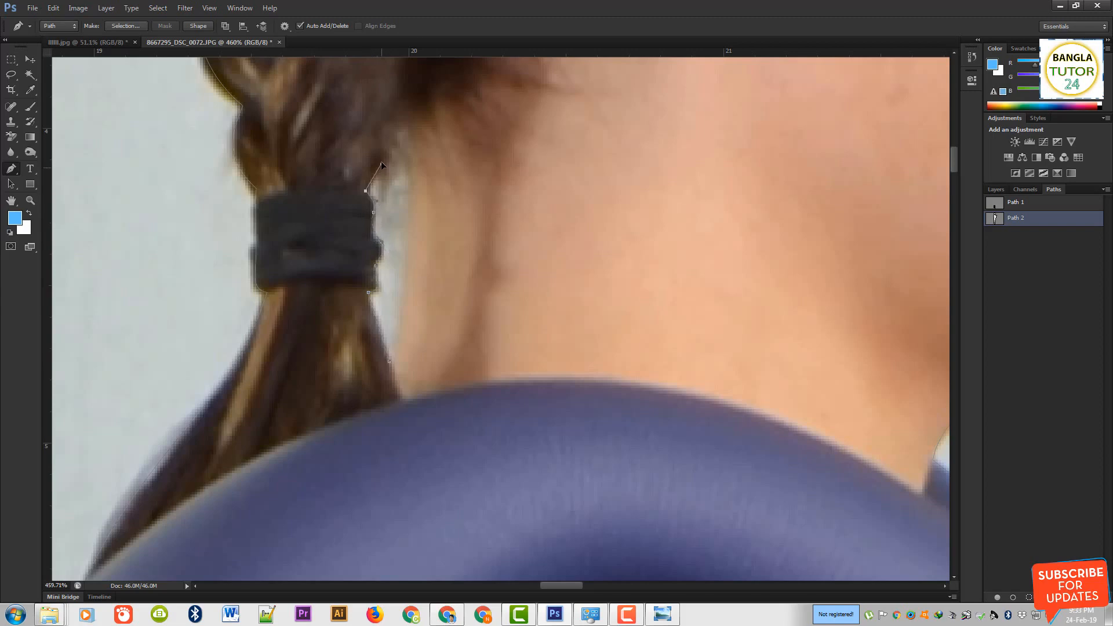
left_click_drag(381, 165, 381, 161)
left_click_drag(389, 361, 365, 427)
Step: Start a subpath where the blue roll meets the chest and trace around the roll and under the forearm to the thin band
scroll(469, 364, "down", 5)
scroll(478, 498, "down", 5)
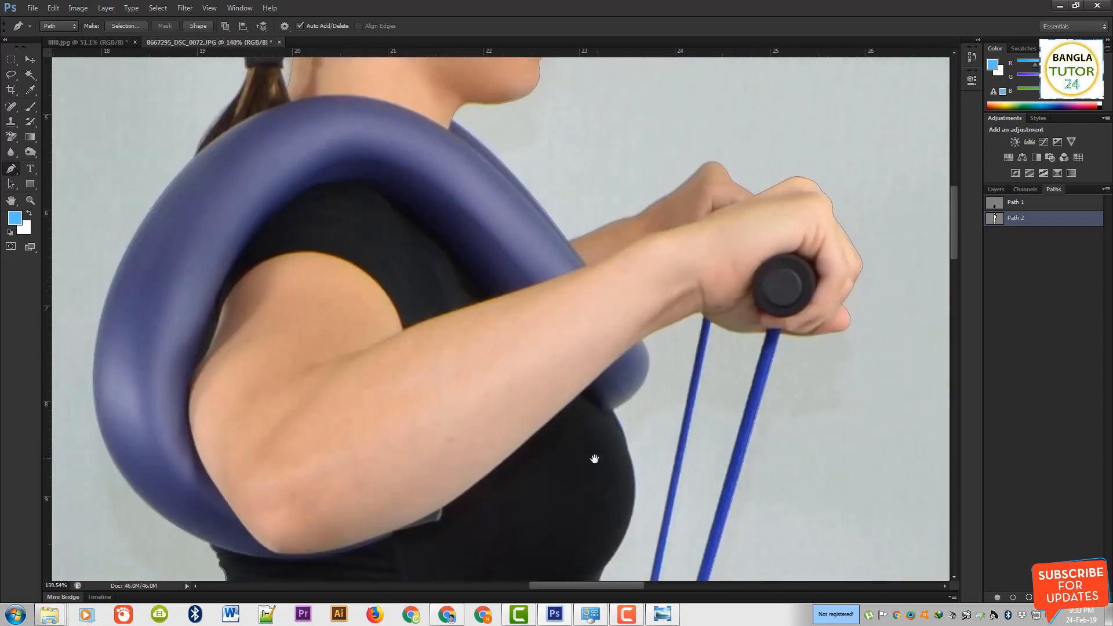
scroll(596, 459, "up", 5)
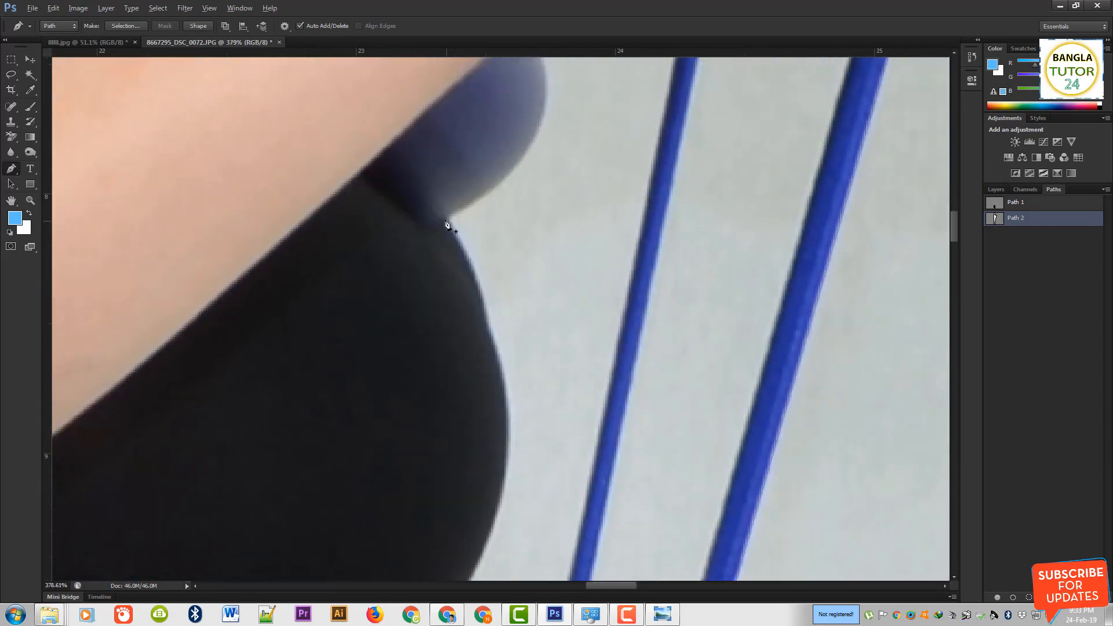
scroll(524, 466, "up", 4)
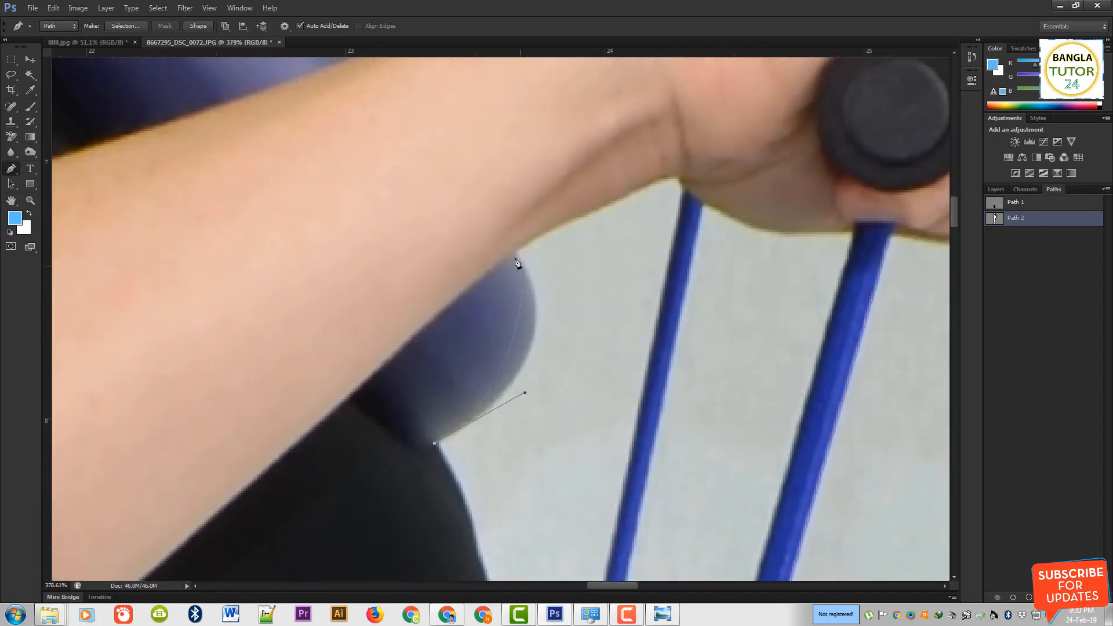
left_click_drag(468, 185, 463, 179)
left_click(677, 177)
left_click_drag(683, 197, 694, 203)
Step: Trace the body-side edge of the bands from the hand past their crossing down to the far foot
left_click_drag(638, 487, 684, 110)
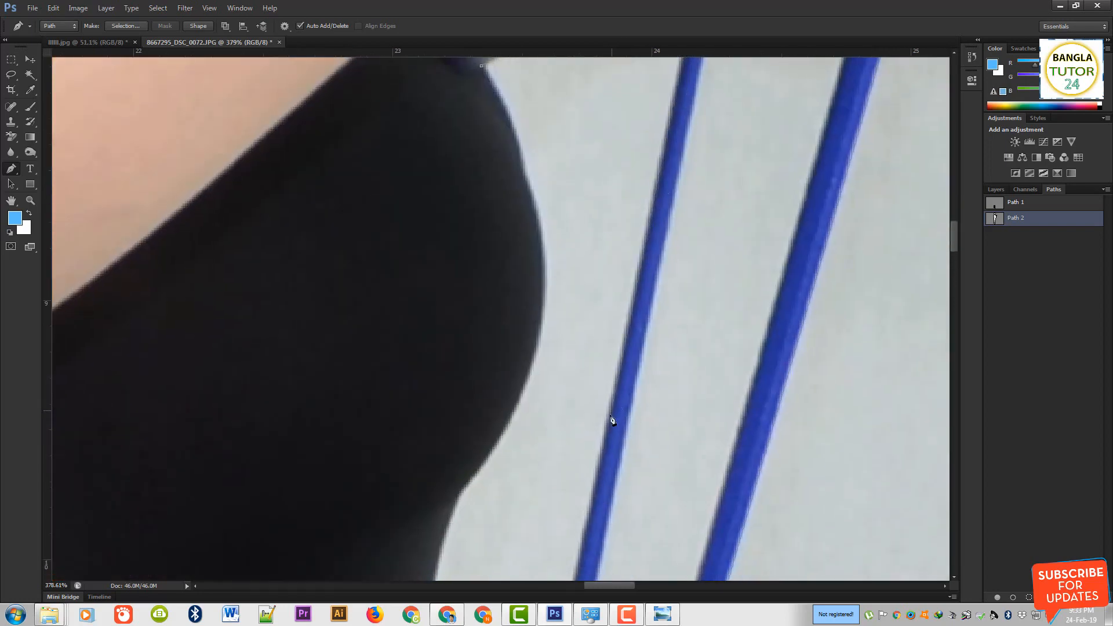
left_click_drag(609, 420, 576, 578)
left_click_drag(630, 281, 624, 149)
left_click_drag(566, 402, 644, 200)
scroll(635, 203, "down", 4)
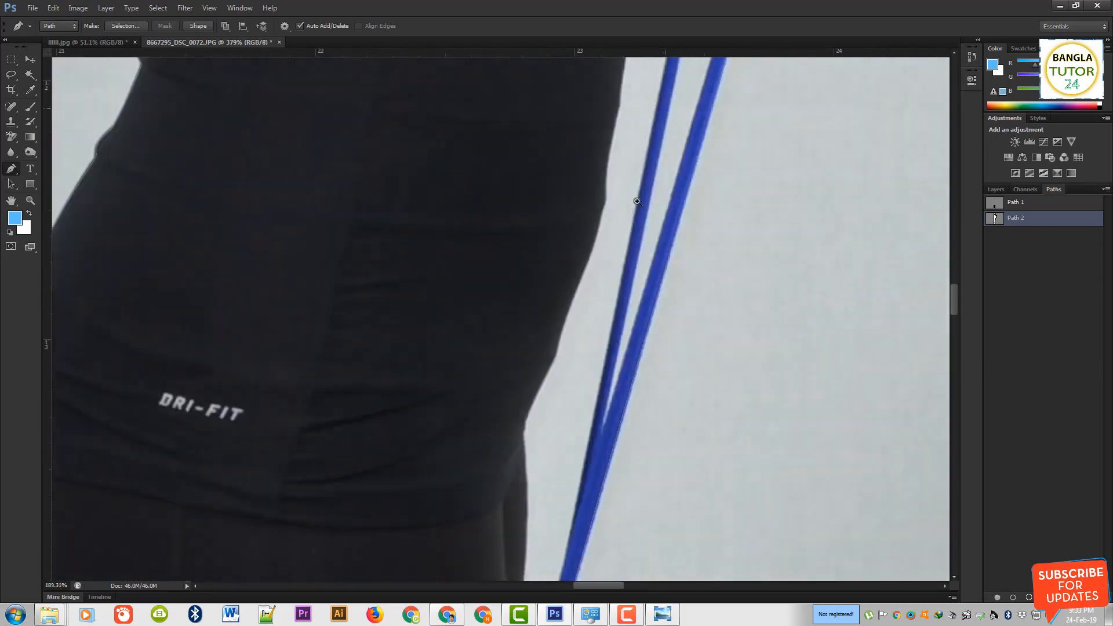
left_click_drag(599, 391, 670, 169)
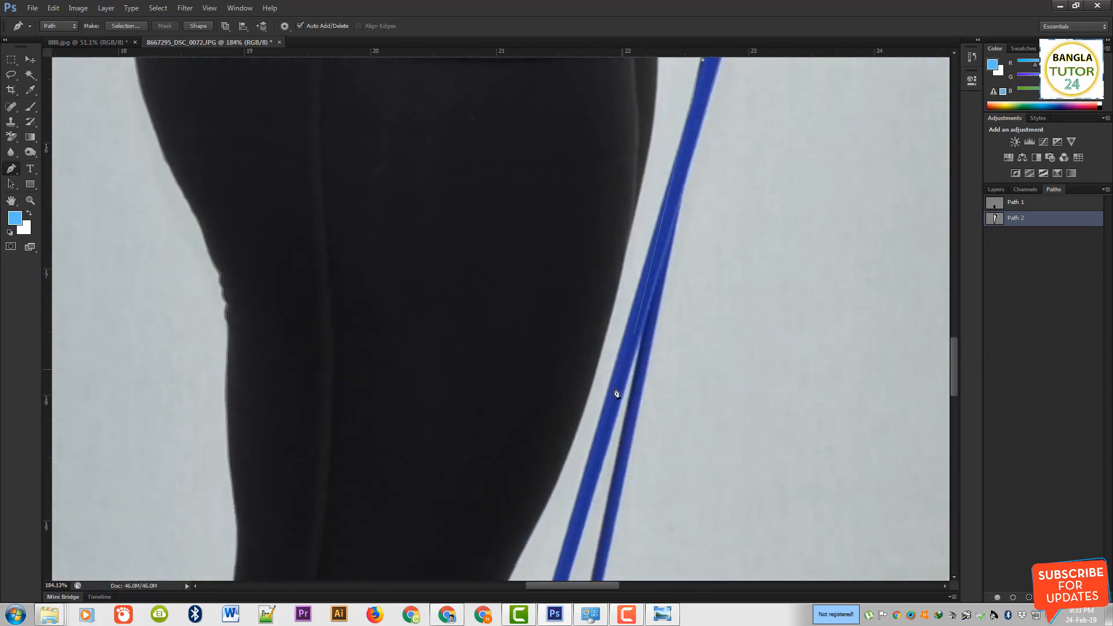
left_click_drag(603, 399, 631, 196)
left_click(528, 552)
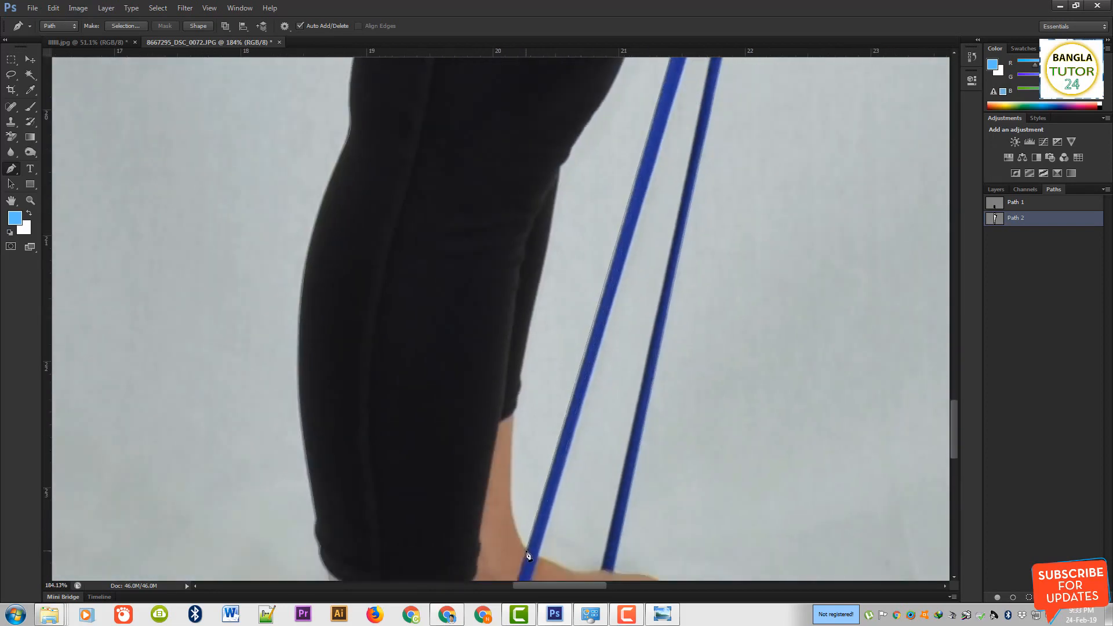
Step: Trace up the far ankle, around the trouser hem and along the front of the lower leg past the knee
left_click(510, 476)
scroll(514, 413, "up", 3)
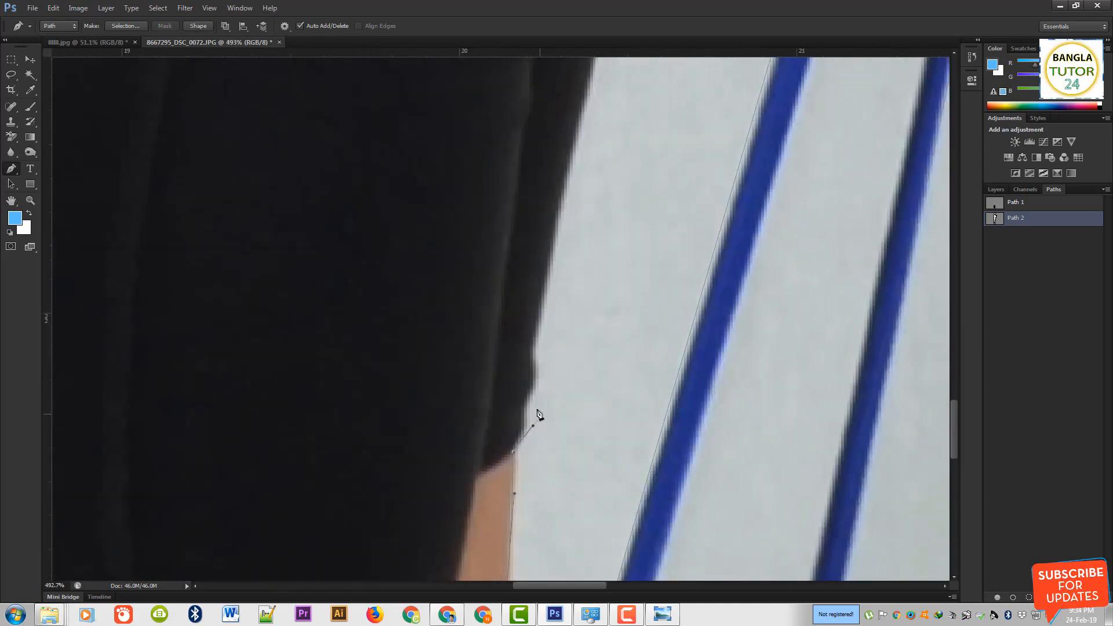
left_click(532, 355)
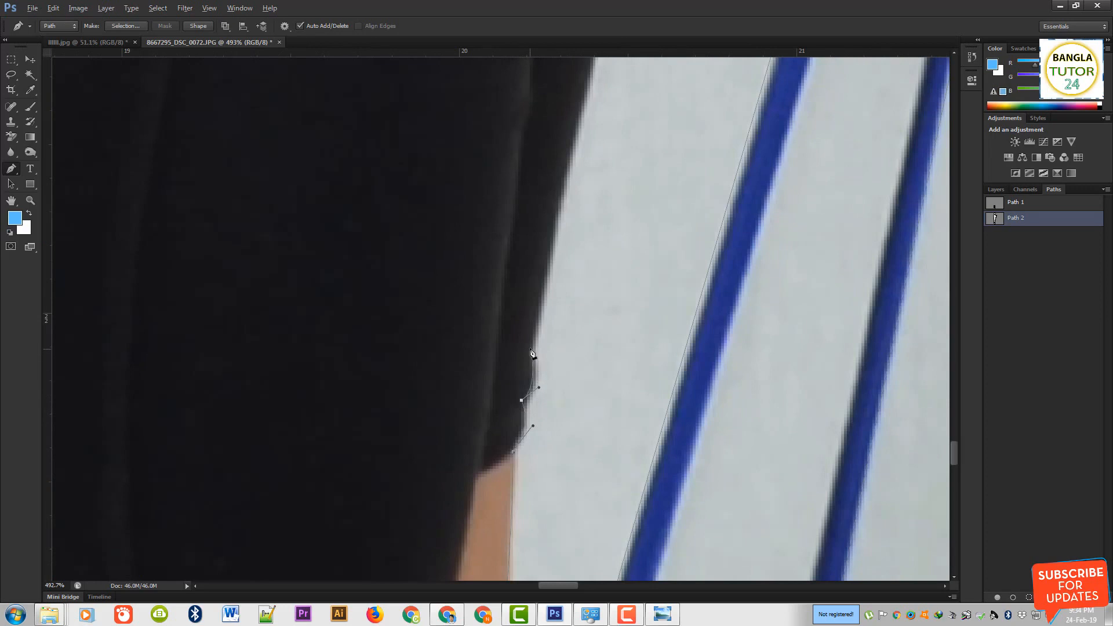
left_click_drag(584, 172, 476, 621)
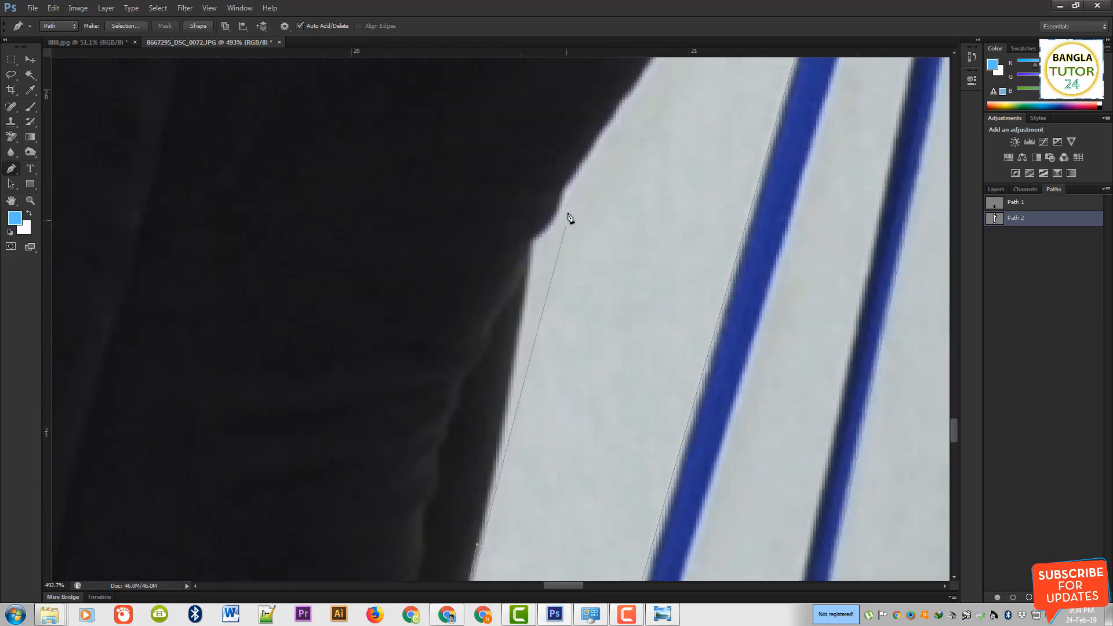
left_click_drag(516, 326, 557, 176)
left_click(619, 99)
left_click_drag(536, 330, 477, 463)
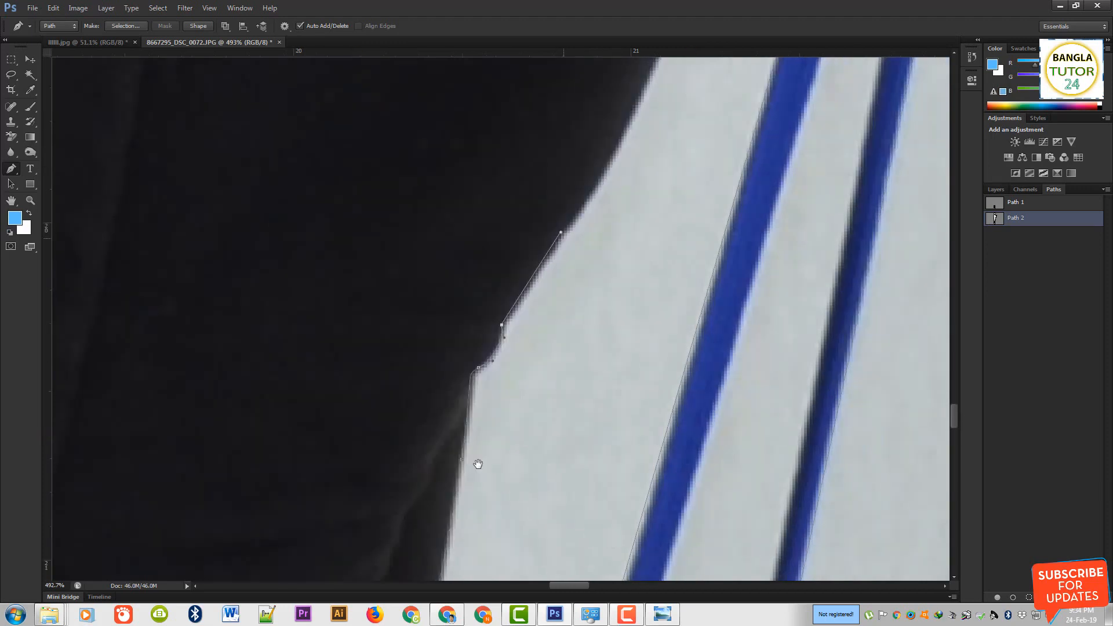
Step: Trace the front edge of the thigh from above the knee up to the shirt's hem
left_click_drag(570, 277, 428, 560)
key("Right")
key("Right")
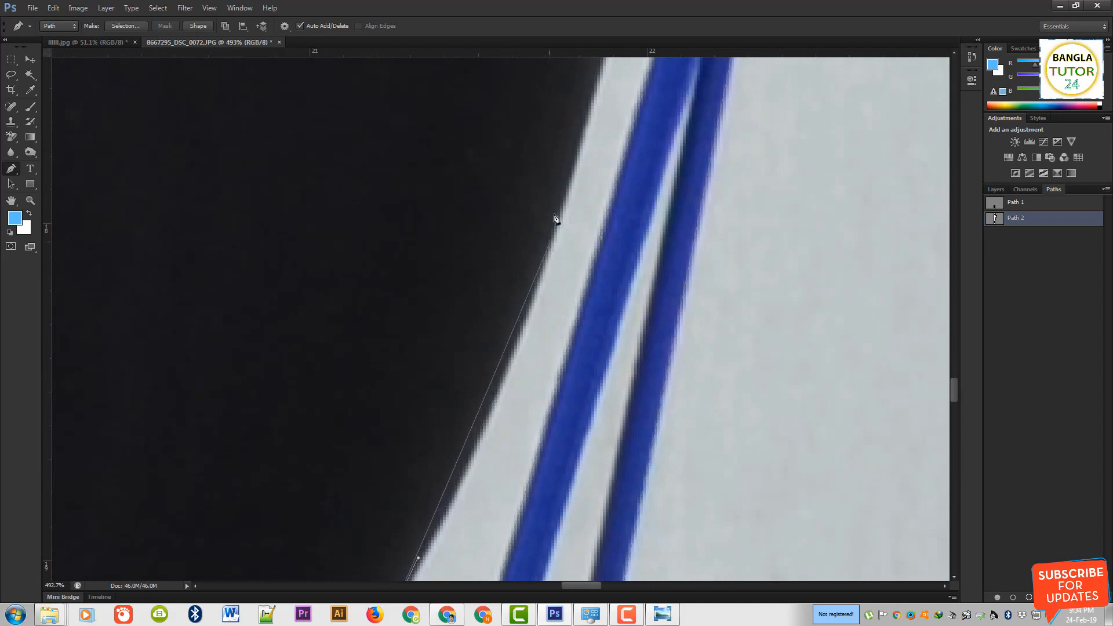
left_click_drag(548, 239, 594, 85)
left_click_drag(593, 171, 524, 289)
left_click_drag(532, 242, 533, 399)
left_click_drag(525, 248, 511, 130)
Step: Trace the front of the shirt from the hem up the abdomen to the waist, redoing the misplaced curve
left_click_drag(512, 130, 507, 379, "alt")
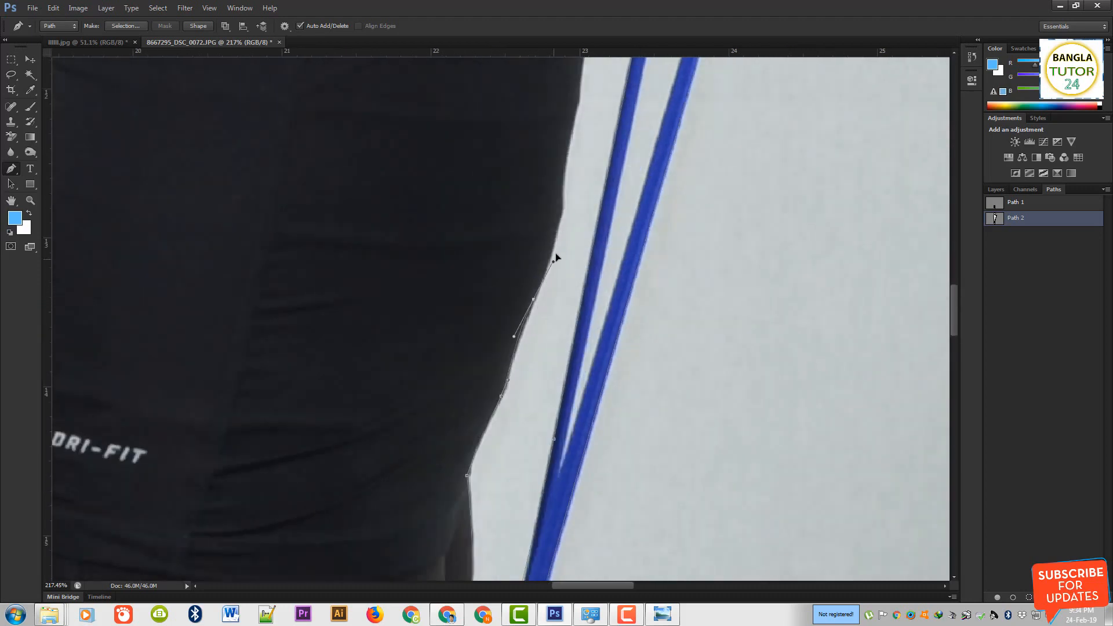
left_click_drag(560, 231, 569, 197)
left_click_drag(566, 152, 577, 100)
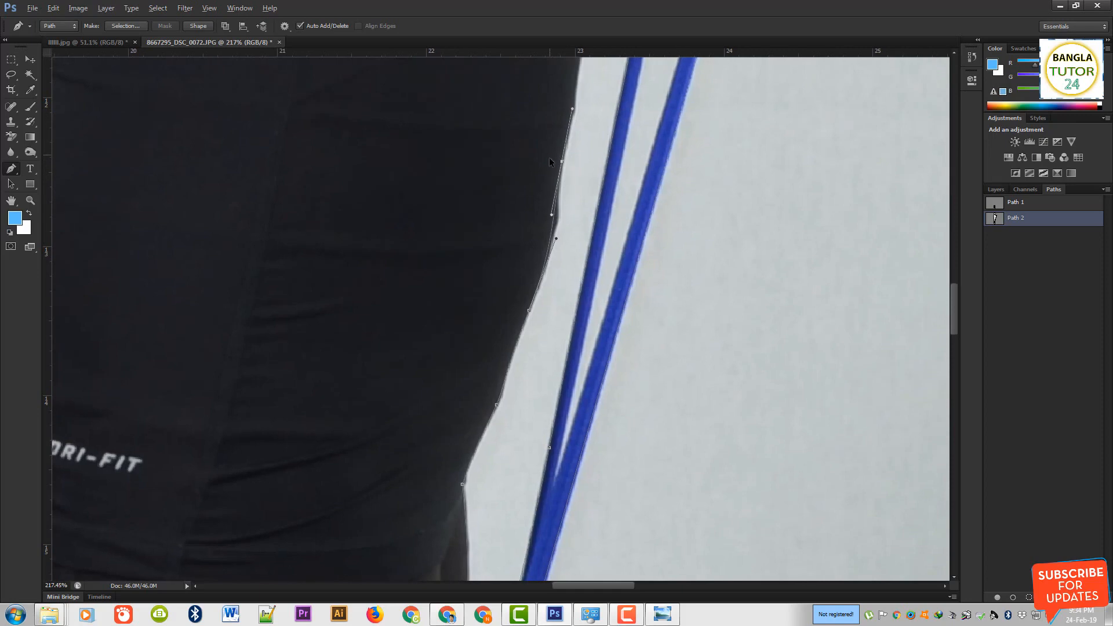
key("ctrl+z")
left_click_drag(553, 172, 580, 239)
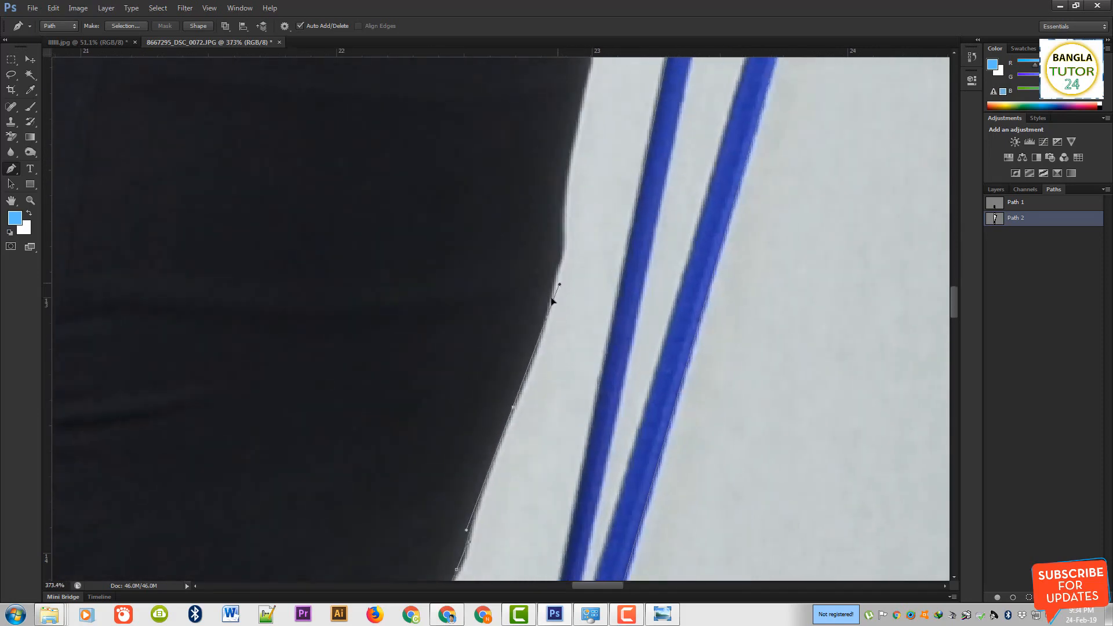
left_click_drag(551, 298, 519, 375)
left_click_drag(571, 156, 535, 424)
left_click_drag(559, 275, 565, 591)
left_click_drag(579, 362, 582, 182)
left_click_drag(561, 324, 546, 592)
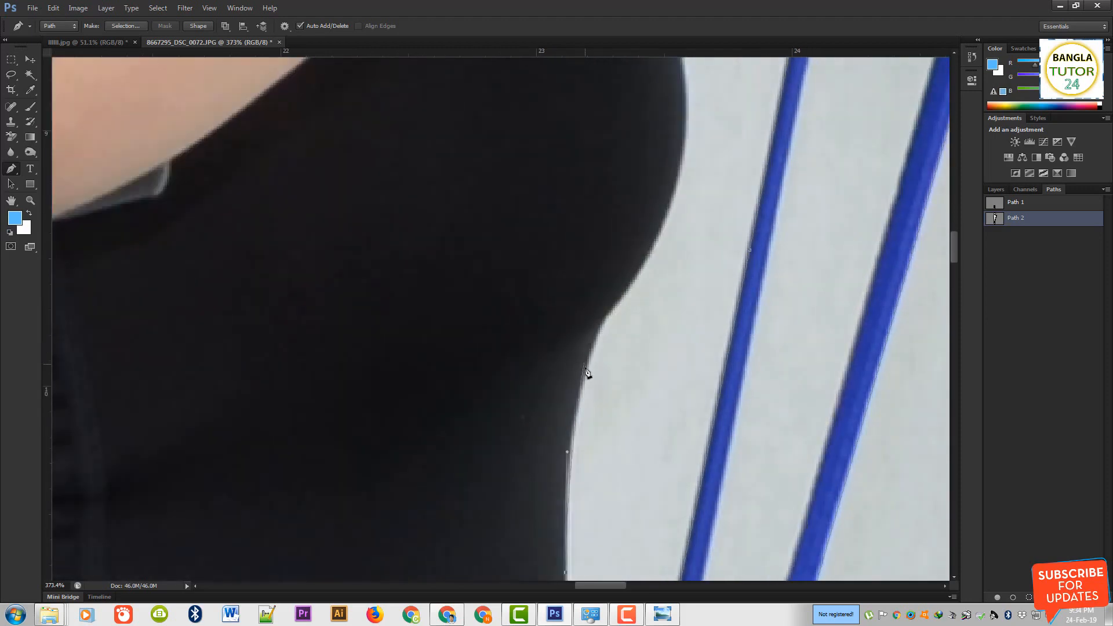
Step: Trace the bust contour up to the blue roll and close the subpath at its starting anchor
left_click_drag(587, 353, 598, 315)
left_click(597, 319)
left_click_drag(605, 422, 544, 625)
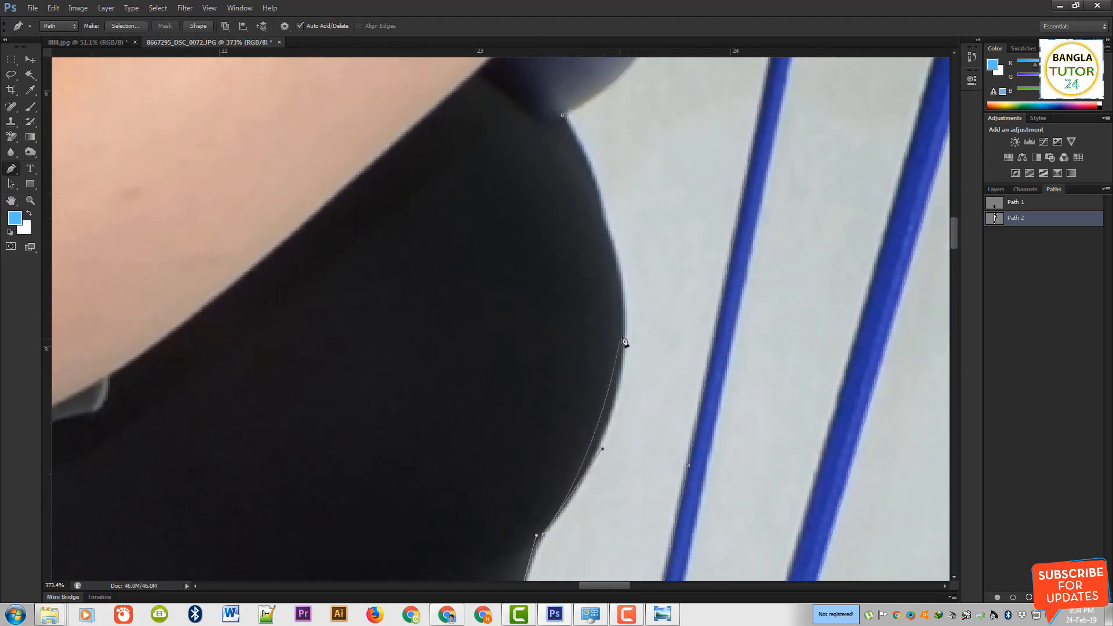
left_click_drag(622, 336, 630, 267)
left_click_drag(609, 323, 635, 532)
left_click_drag(667, 135, 715, 206)
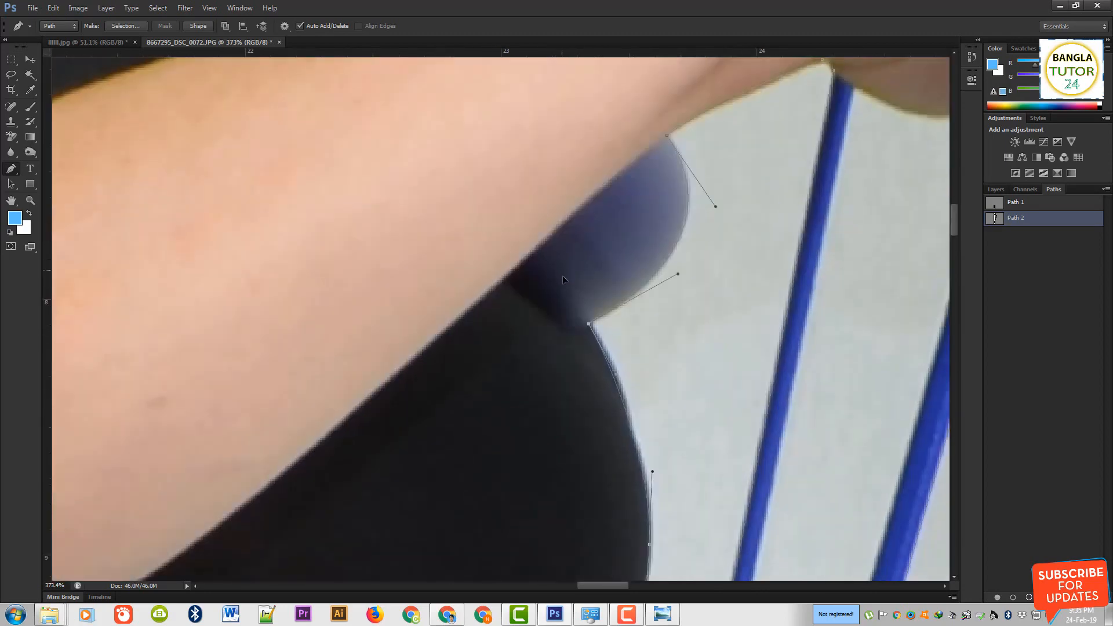
left_click(590, 325)
Step: Start a subpath where the thin band meets the hand and trace its inner edge down to the bands' crossing
scroll(604, 329, "down", 10)
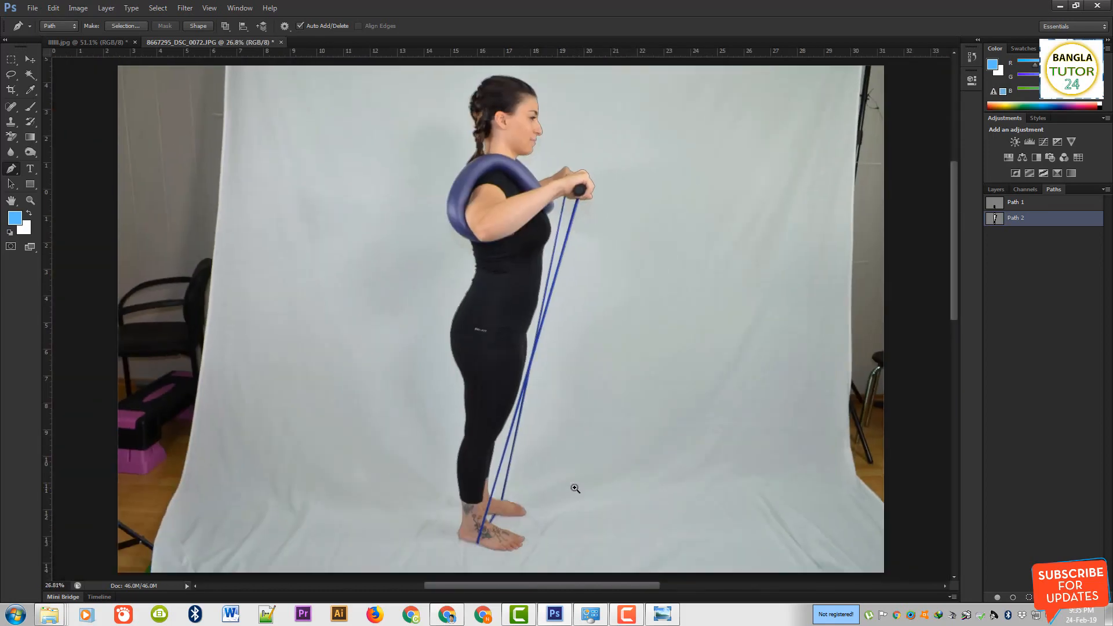
scroll(553, 261, "up", 5)
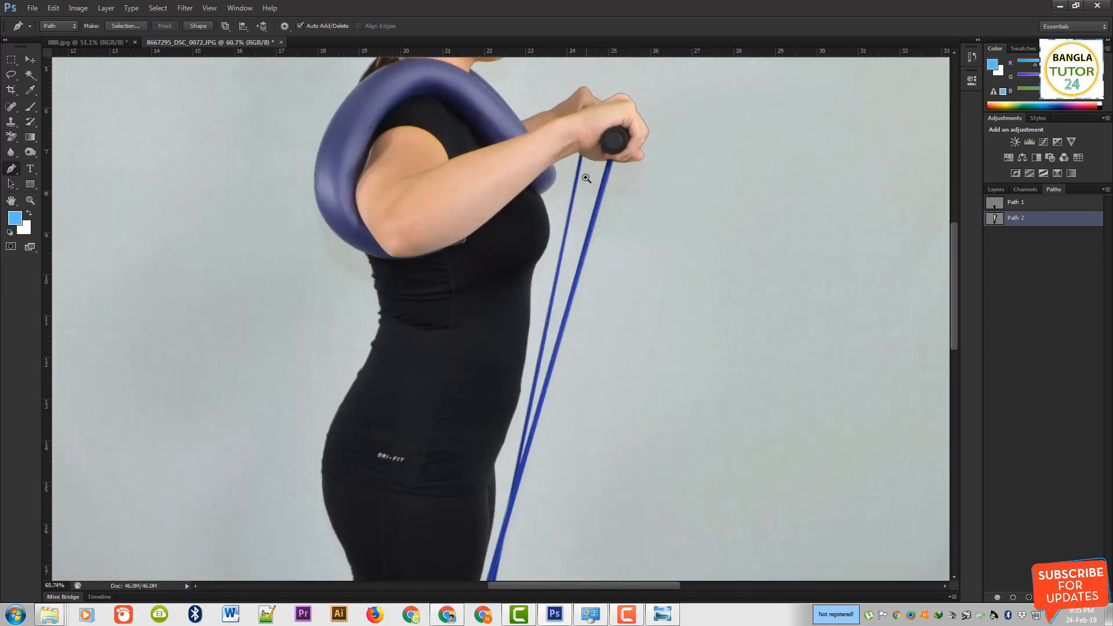
scroll(542, 138, "up", 4)
scroll(676, 229, "down", 3)
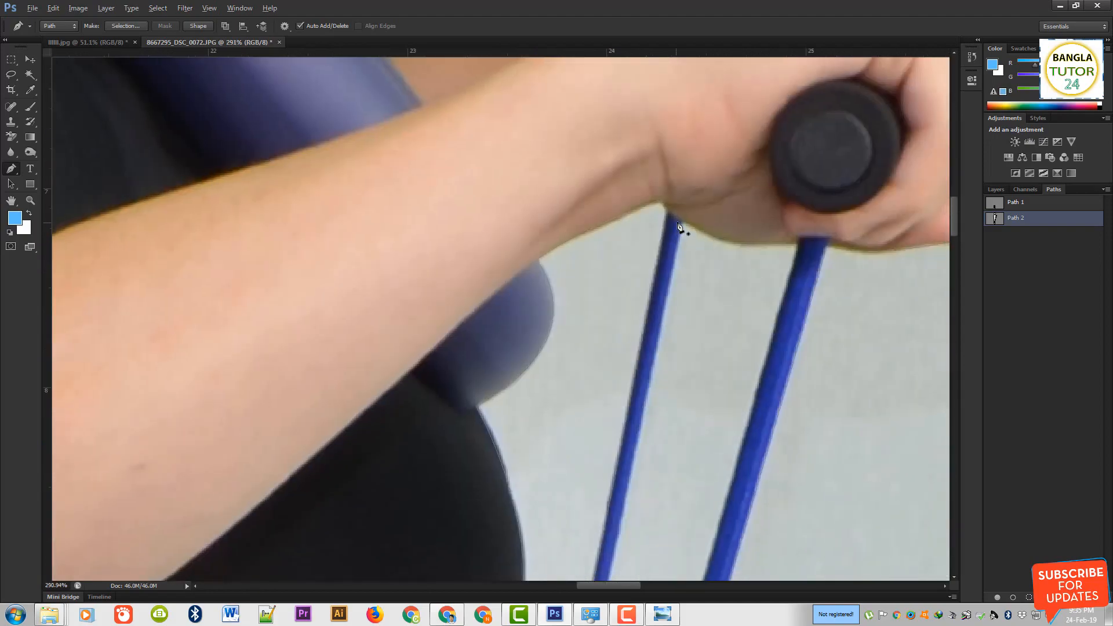
left_click(680, 223)
scroll(616, 544, "down", 10)
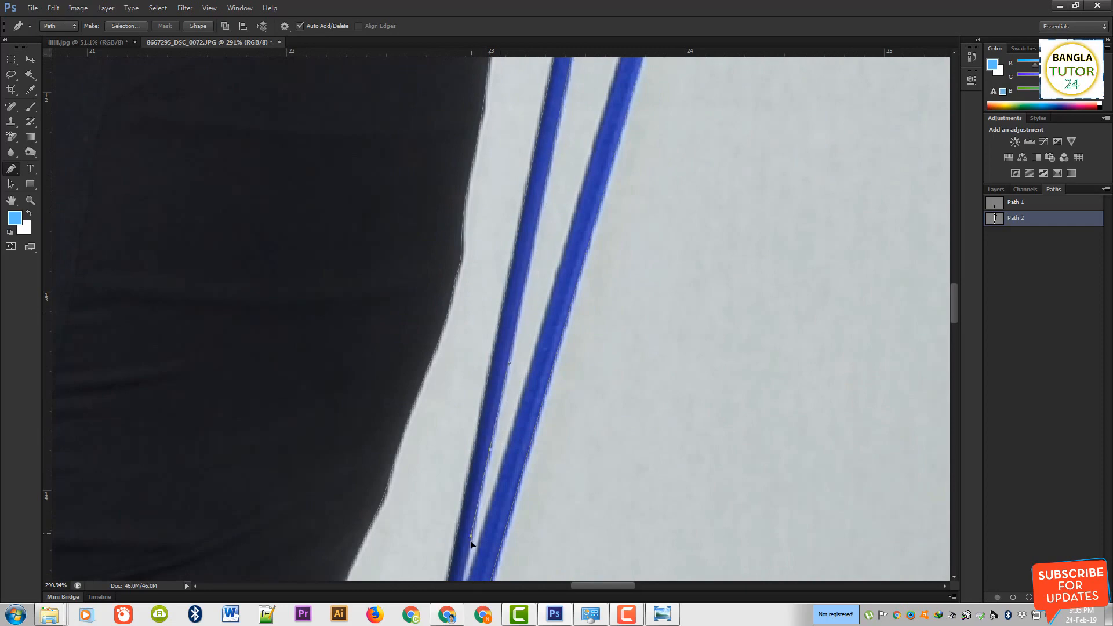
scroll(470, 544, "down", 5)
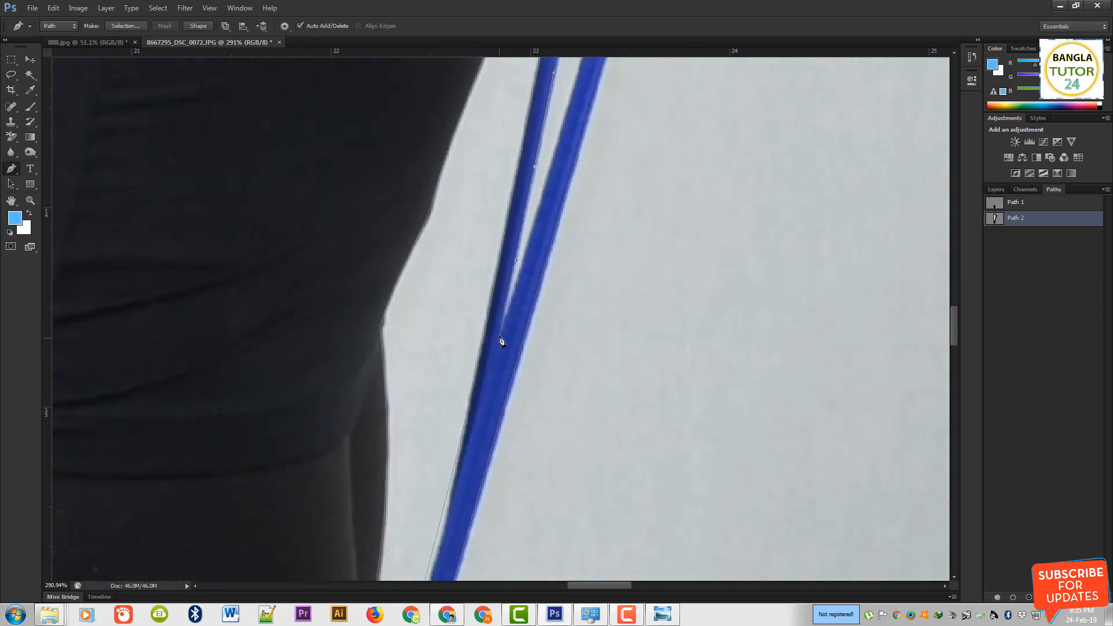
Step: Trace the inner edge of the thick band from the crossing back up to the hand
scroll(580, 62, "up", 1)
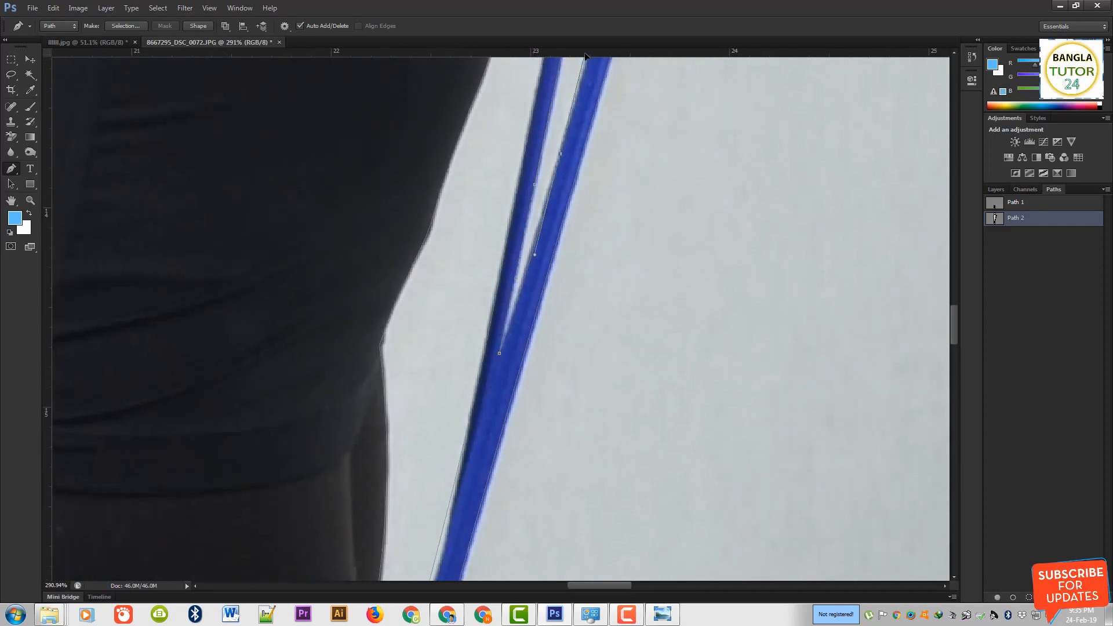
scroll(517, 402, "up", 5)
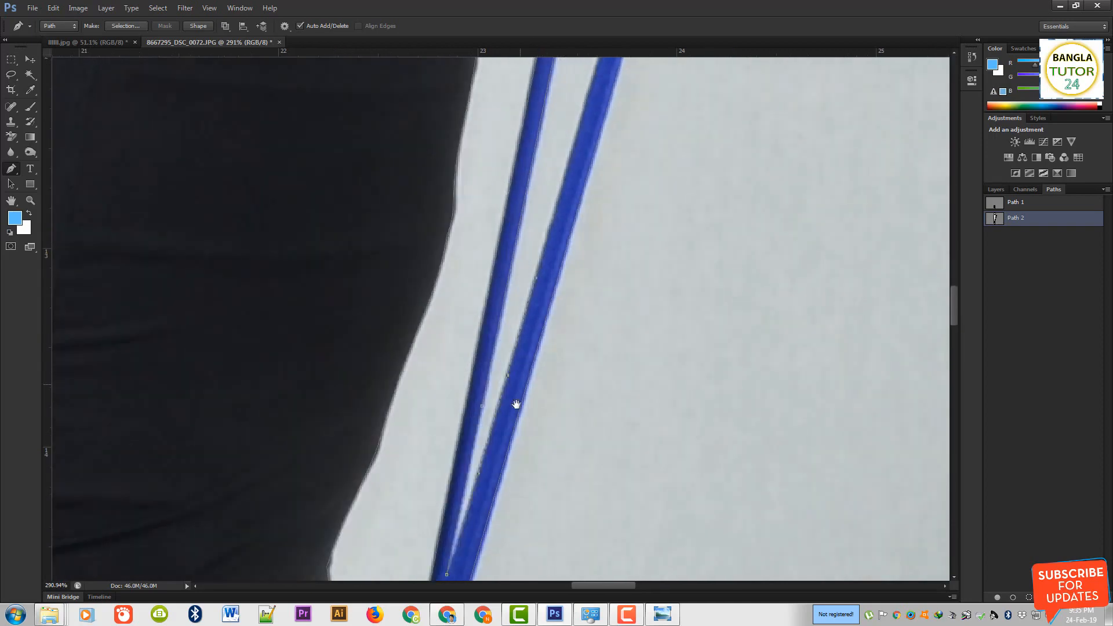
scroll(538, 339, "up", 4)
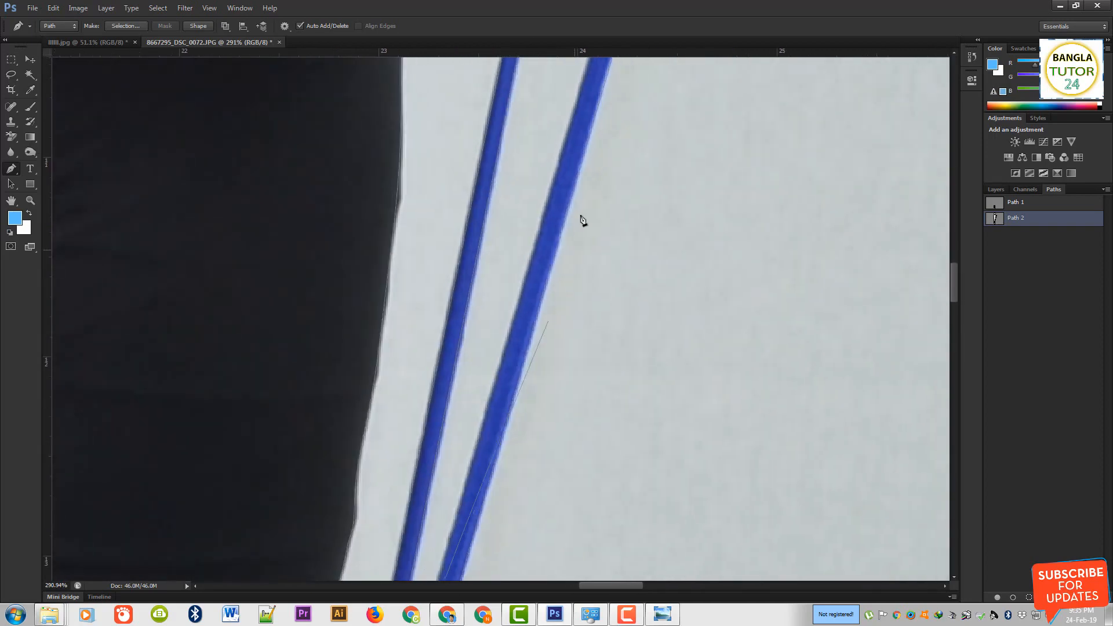
left_click(581, 108)
scroll(596, 57, "up", 2)
scroll(612, 70, "up", 1)
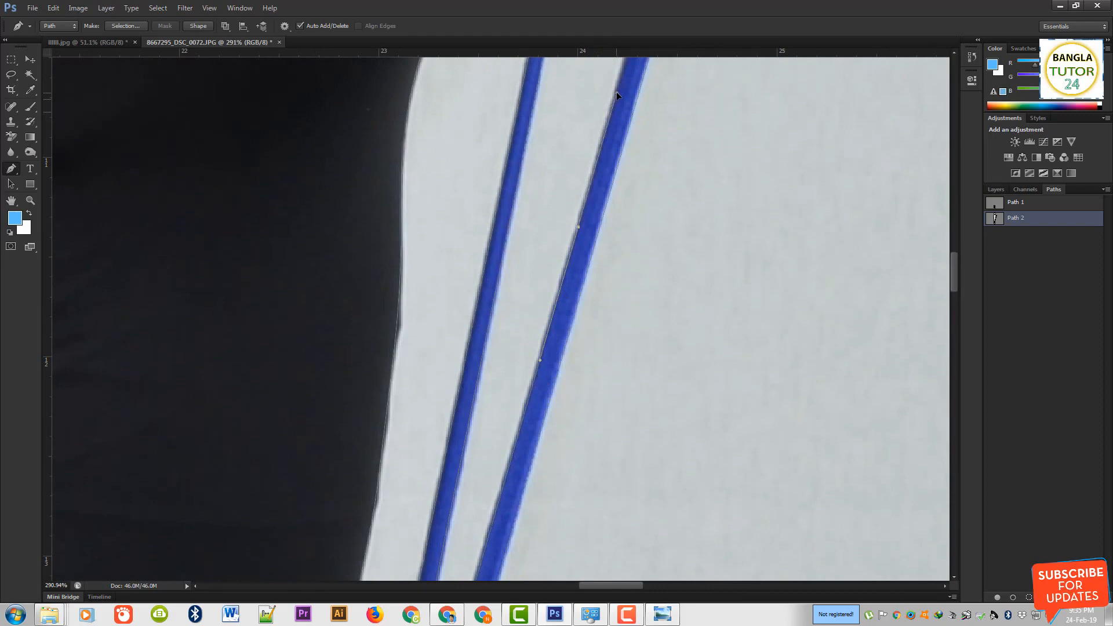
left_click(616, 91)
left_click_drag(487, 513, 482, 524)
left_click_drag(602, 138, 499, 516)
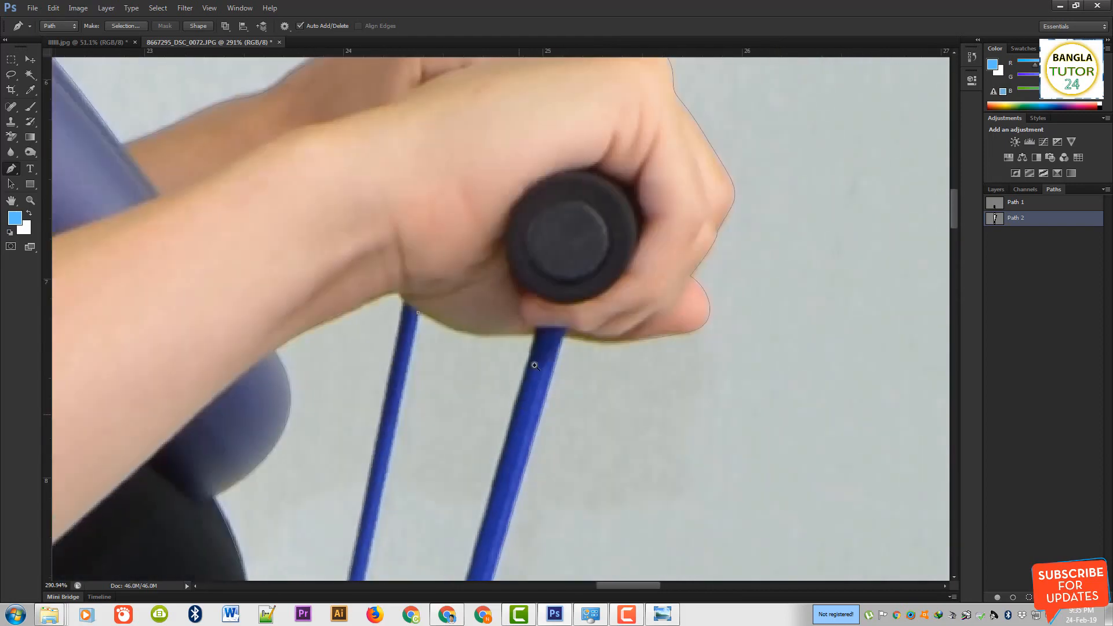
Step: Trace the underside of the hand between the two bands, undoing the misplaced curve, and close the subpath
left_click(539, 336)
left_click_drag(536, 336, 510, 324)
key("ctrl+z")
left_click_drag(465, 344, 471, 342)
left_click_drag(396, 293, 387, 298)
Step: Start a subpath below the bands' crossing and trace the inner edge of the thick band down to the far foot
scroll(579, 344, "down", 10)
left_click_drag(505, 432, 500, 140)
scroll(489, 189, "down", 10)
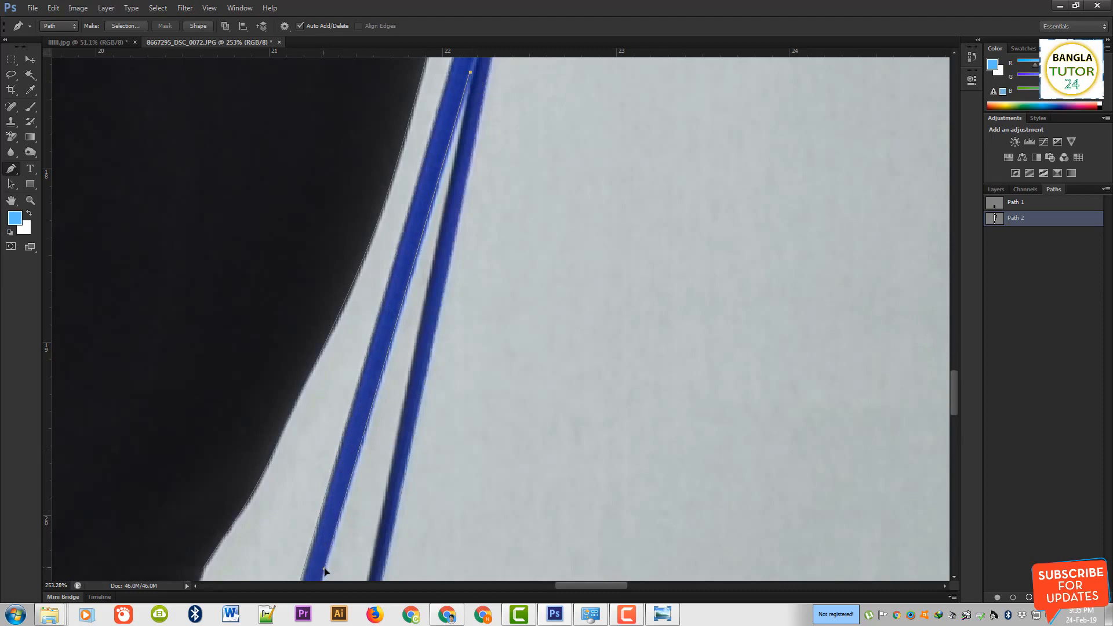
left_click_drag(321, 567, 417, 201)
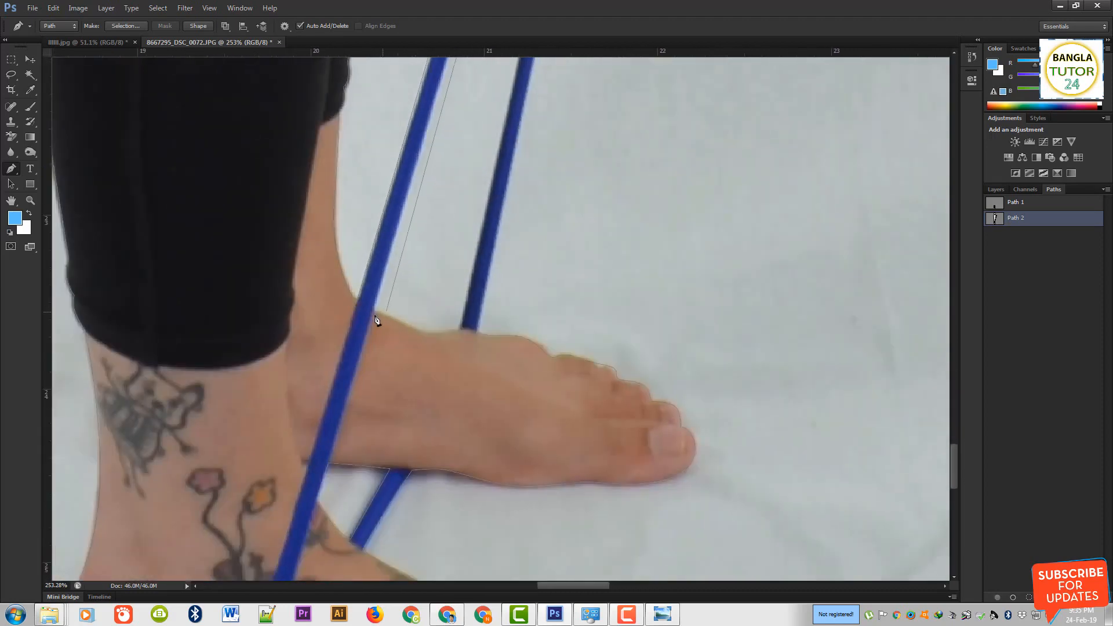
Step: Trace along the top of the far foot and up the thin band's inner edge to the bands' crossing, closing the subpath
left_click(424, 334)
left_click(517, 71)
left_click_drag(513, 187, 486, 454)
left_click_drag(544, 92, 458, 342)
left_click_drag(460, 277, 465, 520)
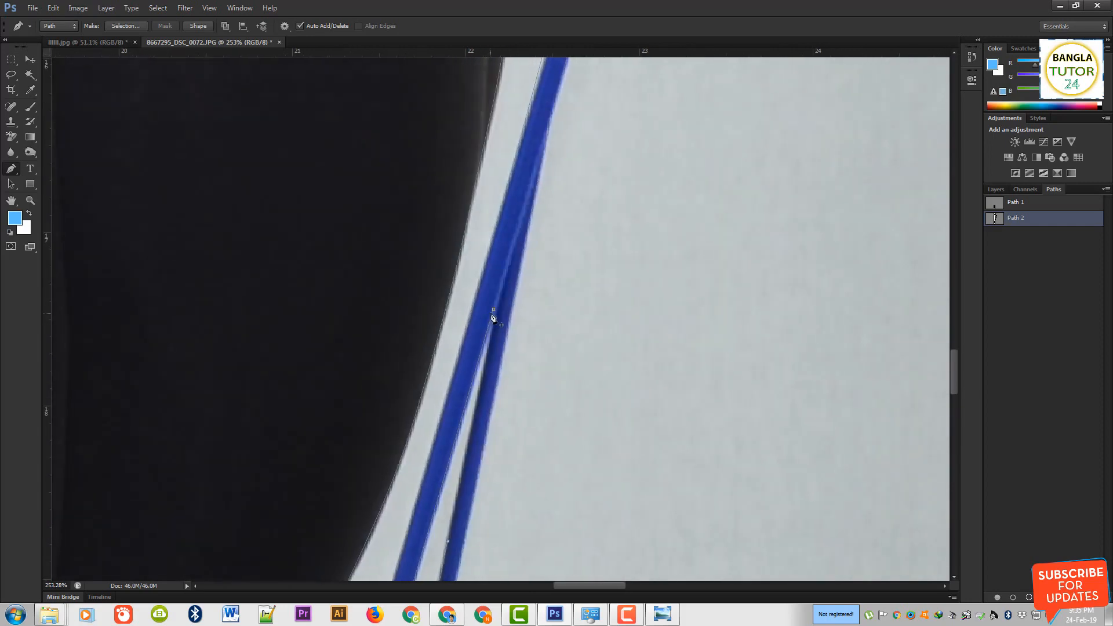
left_click_drag(499, 270, 438, 382)
Step: Load the finished path as a selection and display it as a Quick Mask over the whole photo
key("ctrl+0")
key("ctrl+Return")
key("q")
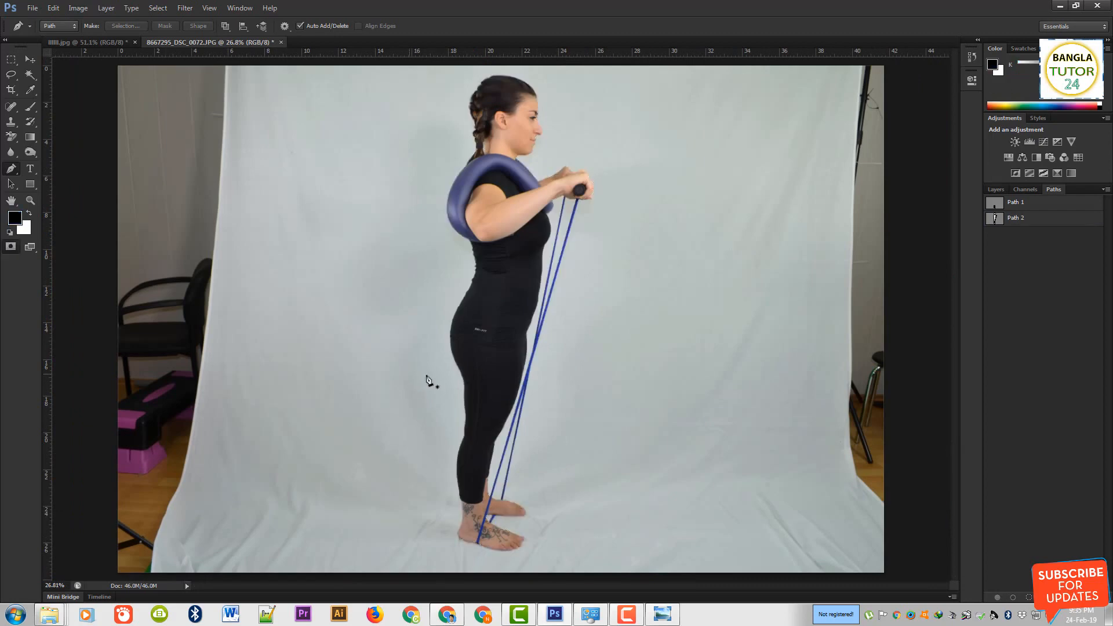
Step: Examine the masked cutout closely around the feet, the gaps between the bands, the legs and the torso
left_click_drag(491, 224, 539, 324)
left_click_drag(557, 270, 567, 476)
left_click_drag(566, 477, 518, 399)
left_click_drag(523, 249, 576, 422)
left_click_drag(607, 311, 495, 394)
left_click_drag(623, 228, 739, 342)
left_click_drag(742, 335, 355, 147)
left_click_drag(532, 182, 405, 316)
left_click_drag(522, 562, 484, 186)
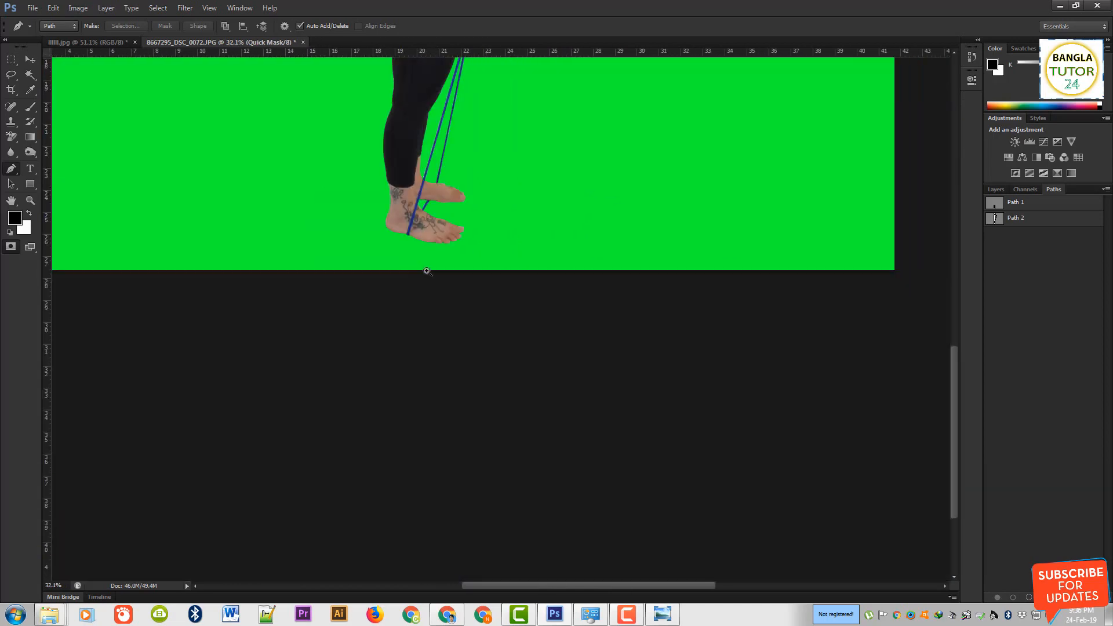
left_click_drag(427, 271, 559, 270)
left_click_drag(435, 154, 458, 450)
left_click_drag(483, 122, 523, 491)
left_click_drag(517, 366, 502, 385)
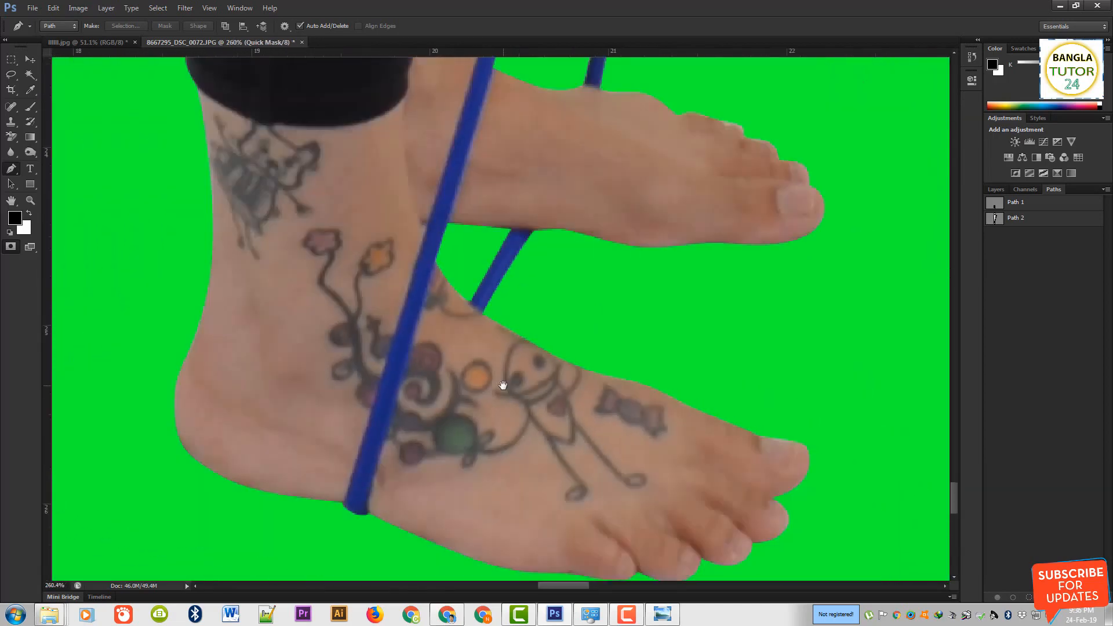
left_click_drag(534, 454, 541, 514)
left_click_drag(499, 158, 543, 339)
left_click_drag(544, 340, 481, 479)
left_click_drag(567, 196, 464, 382)
left_click_drag(516, 319, 514, 479)
left_click_drag(608, 263, 640, 248)
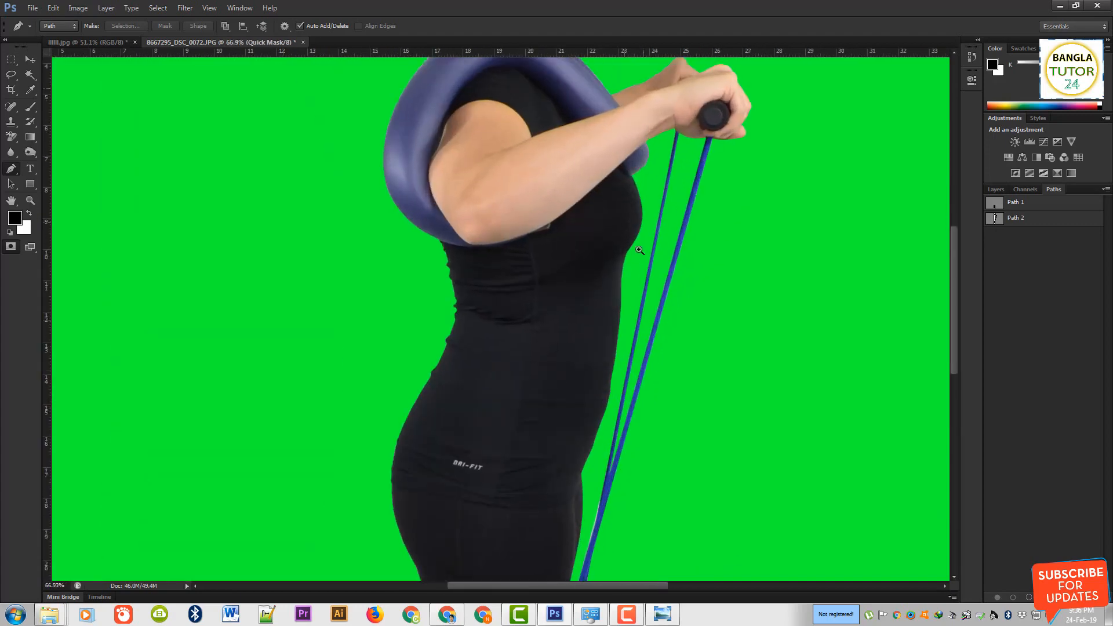
Step: Examine the masked cutout of the whole figure, including the upper body, arms and exercise bands
left_click_drag(614, 133, 570, 417)
left_click_drag(572, 300, 615, 412)
left_click_drag(632, 254, 462, 455)
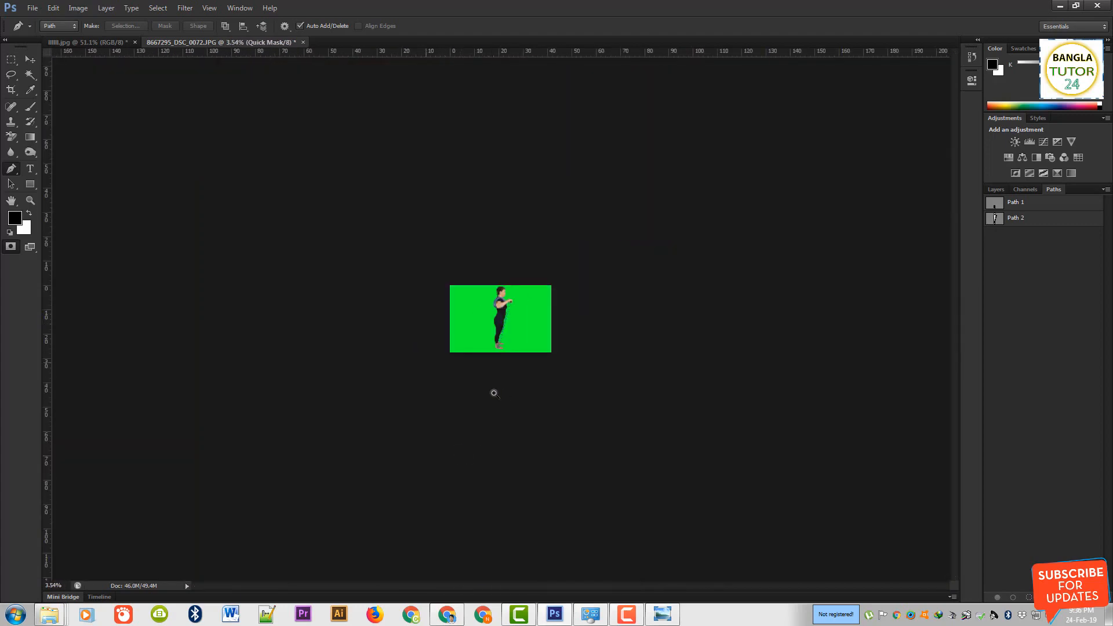
left_click_drag(495, 347, 626, 342)
left_click_drag(301, 504, 267, 318)
left_click_drag(496, 297, 598, 434)
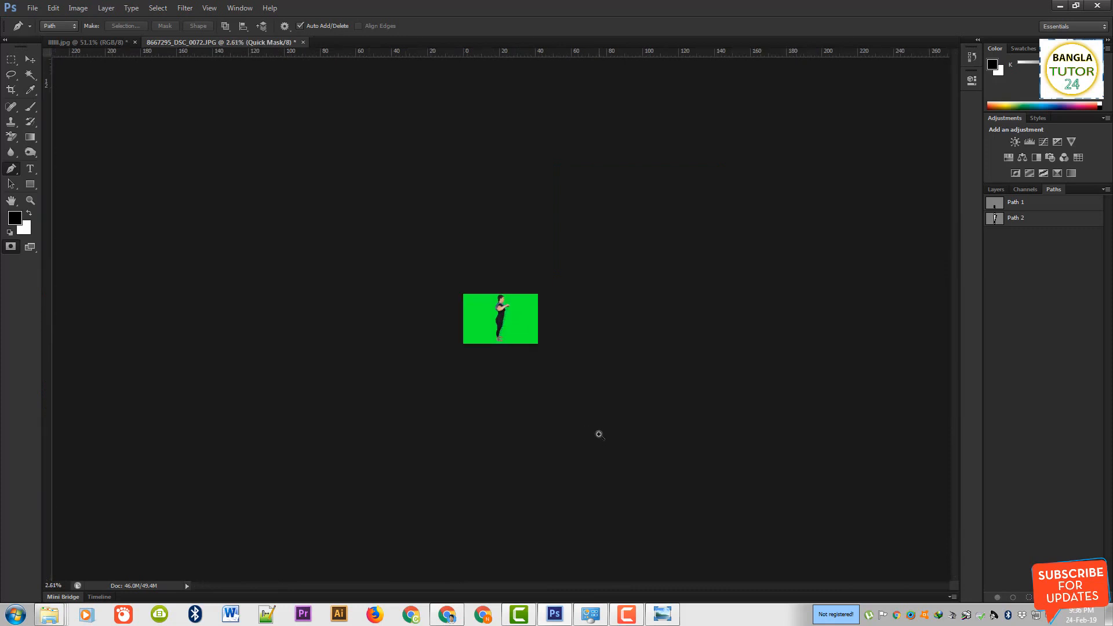
left_click_drag(511, 260, 511, 260)
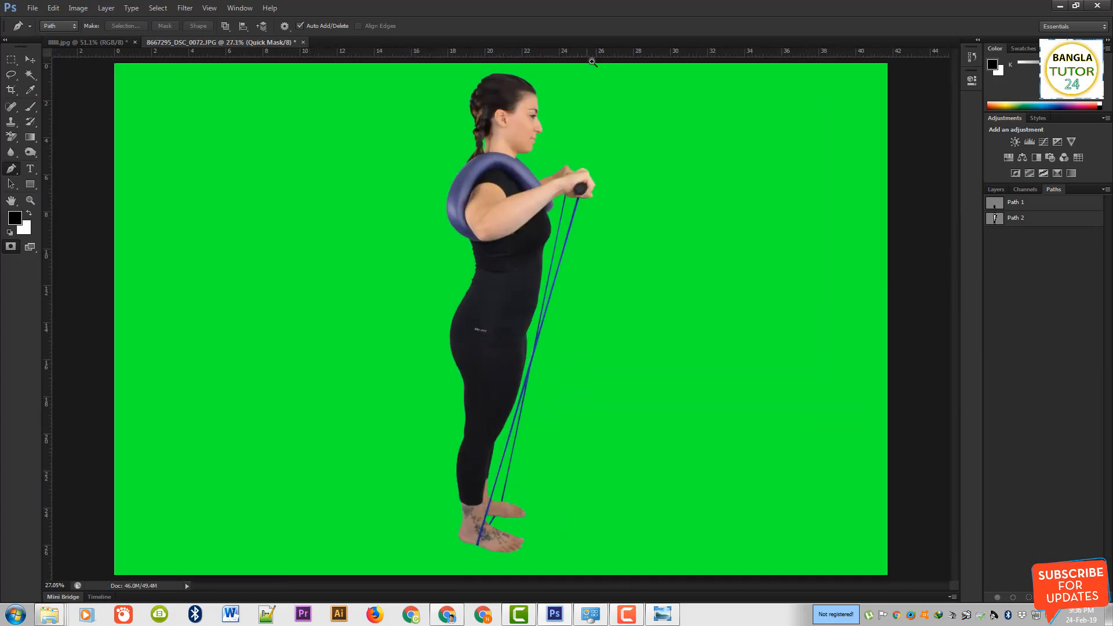
left_click_drag(591, 62, 612, 231)
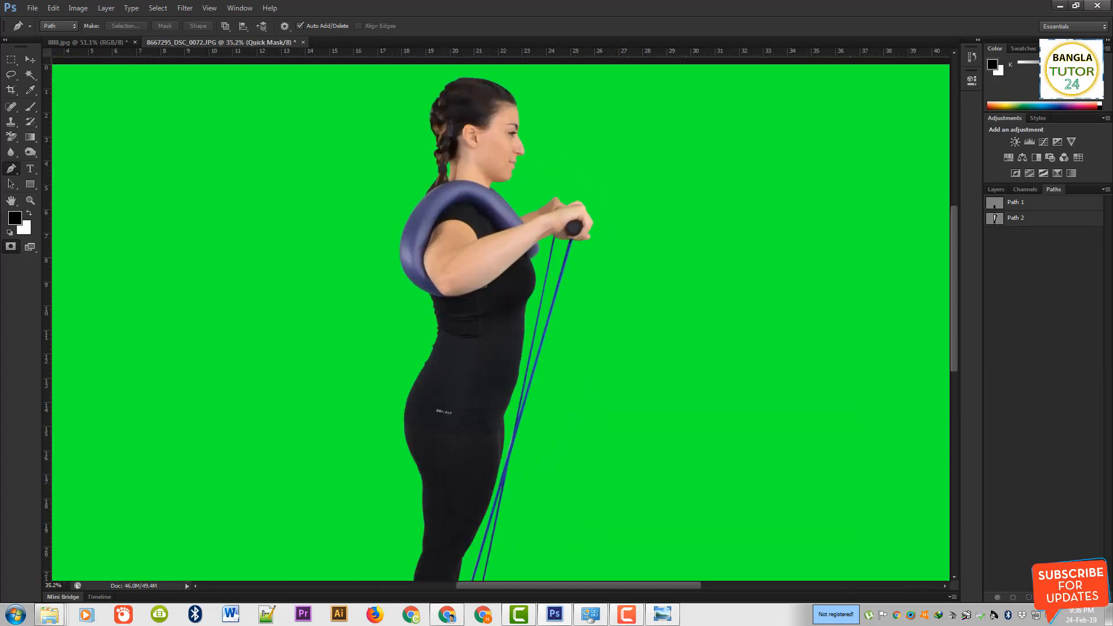
Step: Minimize Photoshop, close the photo viewer and browse to the 61584 folder of perfume product images
left_click(1060, 5)
left_click(1096, 5)
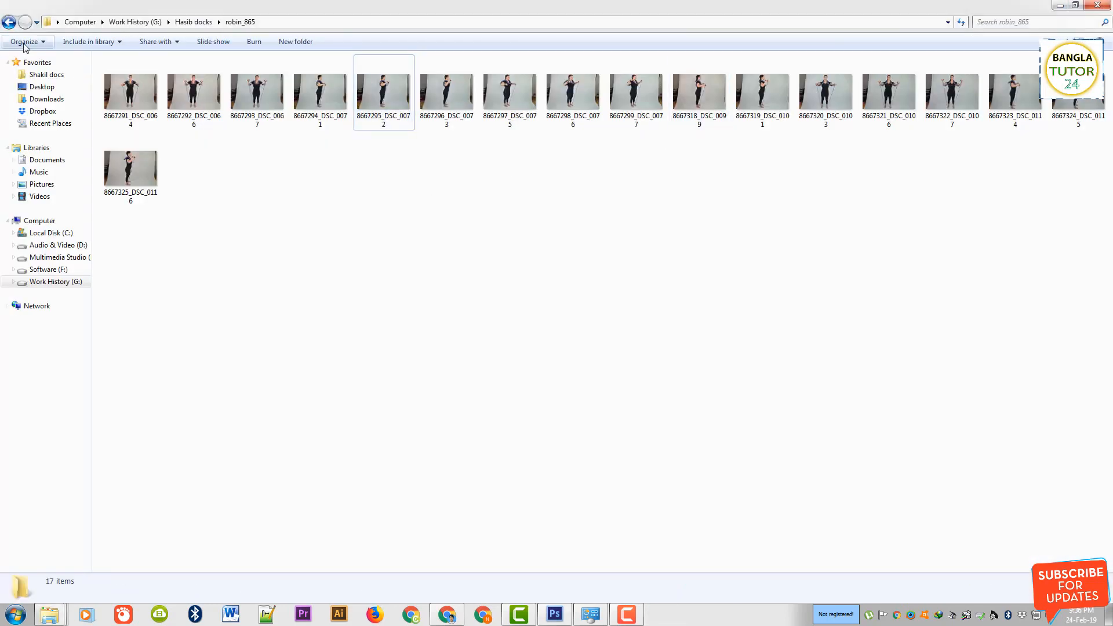
left_click(9, 22)
left_click(115, 87)
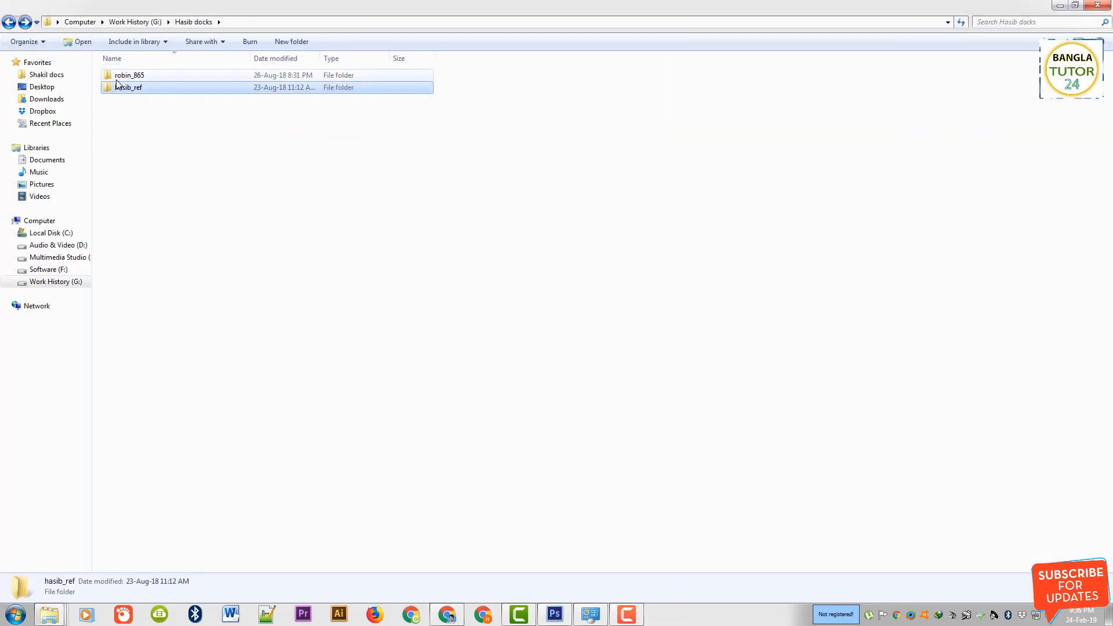
left_click(116, 78)
double_click(119, 88)
left_click(125, 78)
double_click(125, 81)
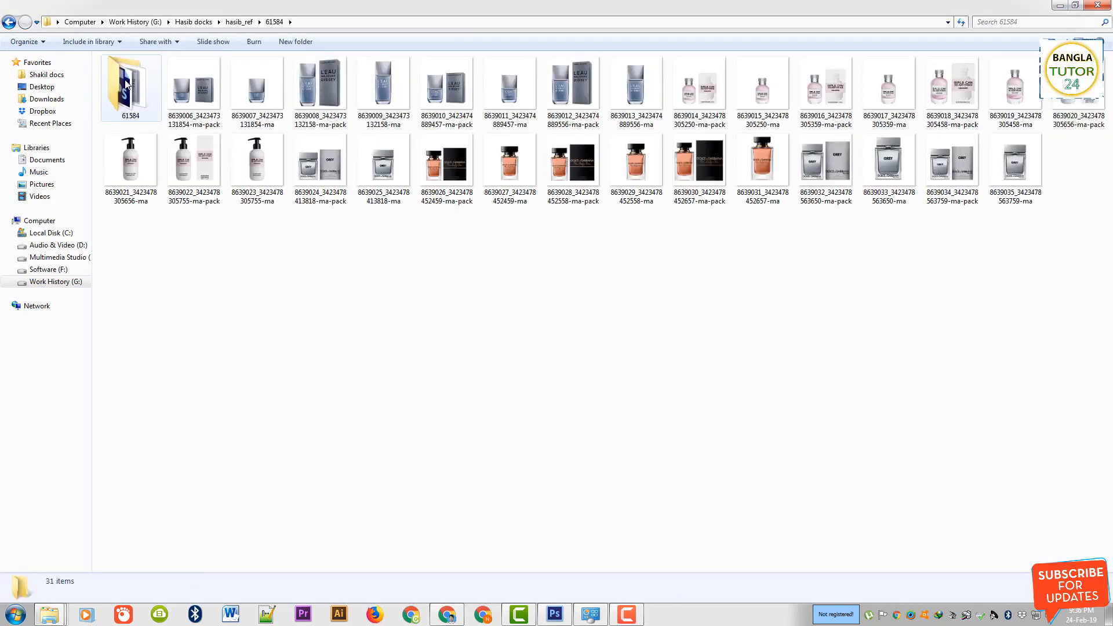
double_click(316, 82)
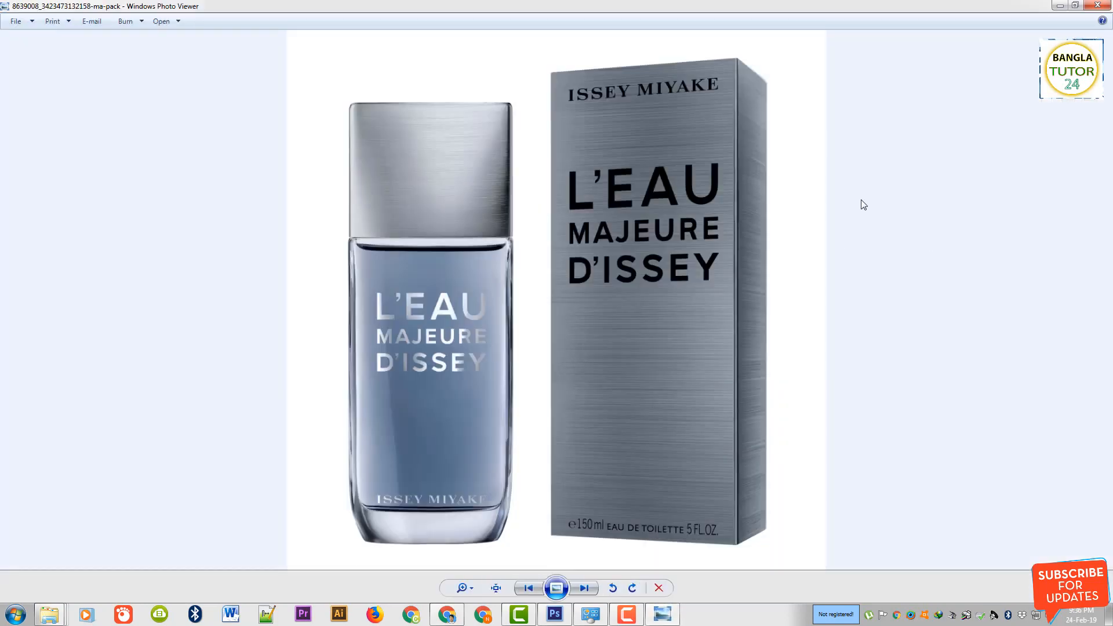
scroll(631, 91, "up", 5)
scroll(632, 95, "down", 5)
right_click(615, 98)
mouse_move(651, 106)
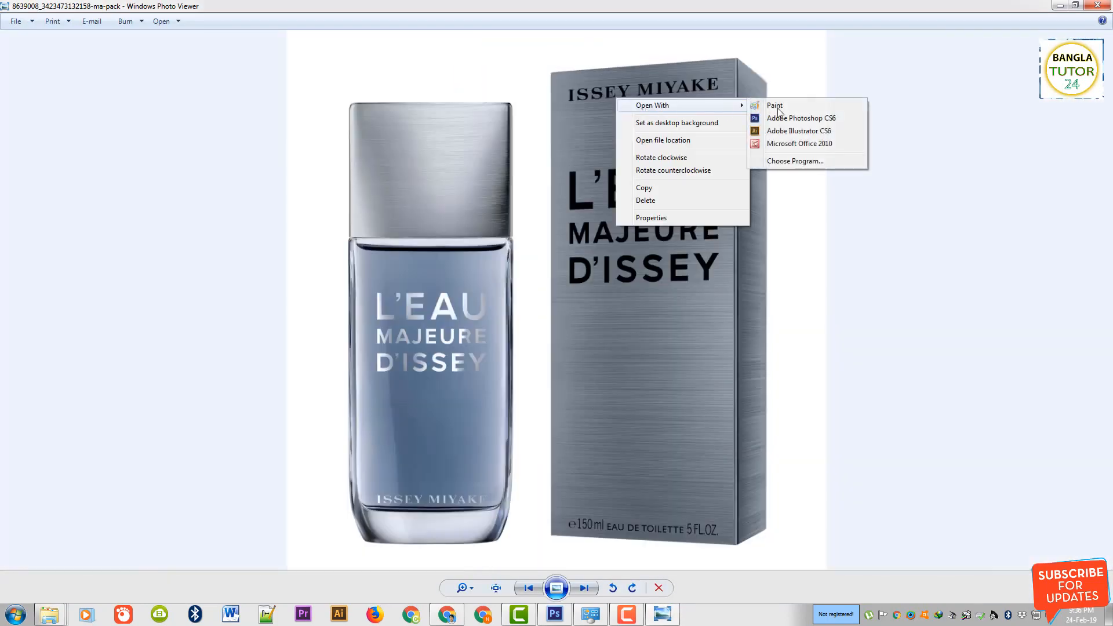
left_click(783, 119)
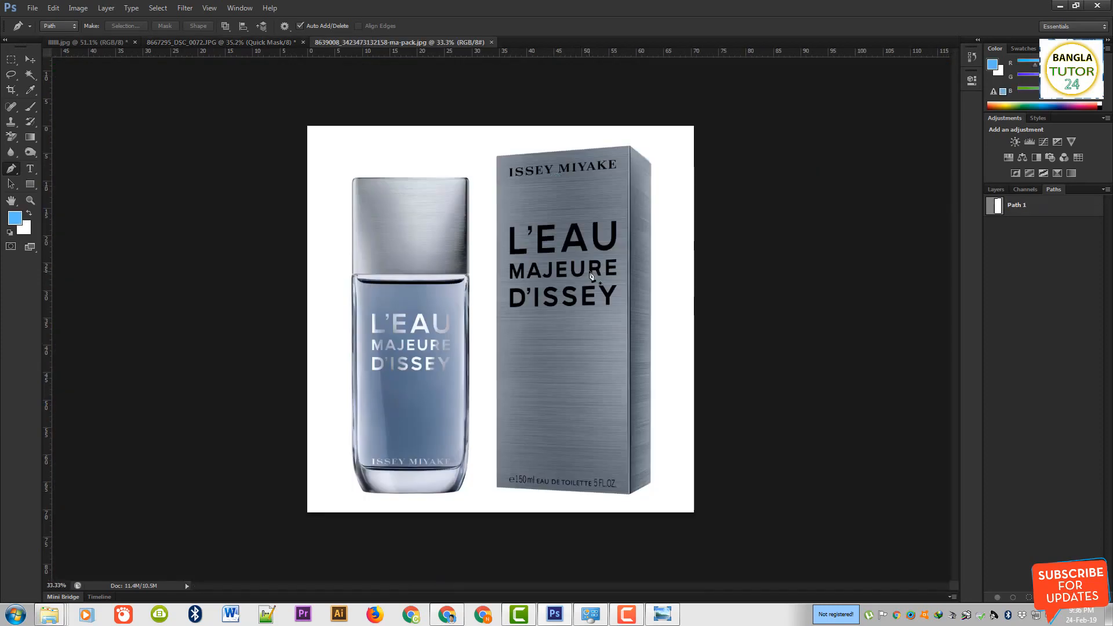
Step: Load Path 1 as a selection and examine the perfume box's cutout in Quick Mask mode
left_click_drag(610, 240, 644, 241)
left_click(1001, 212, "ctrl")
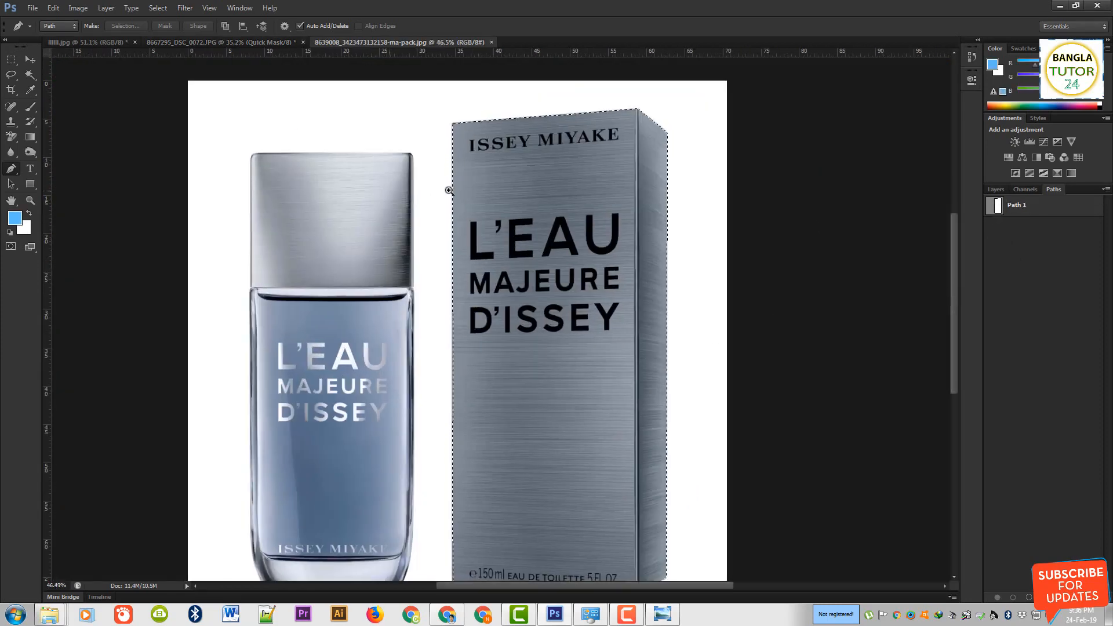
scroll(514, 179, "up", 1)
scroll(516, 232, "down", 7)
key("q")
scroll(547, 288, "up", 8)
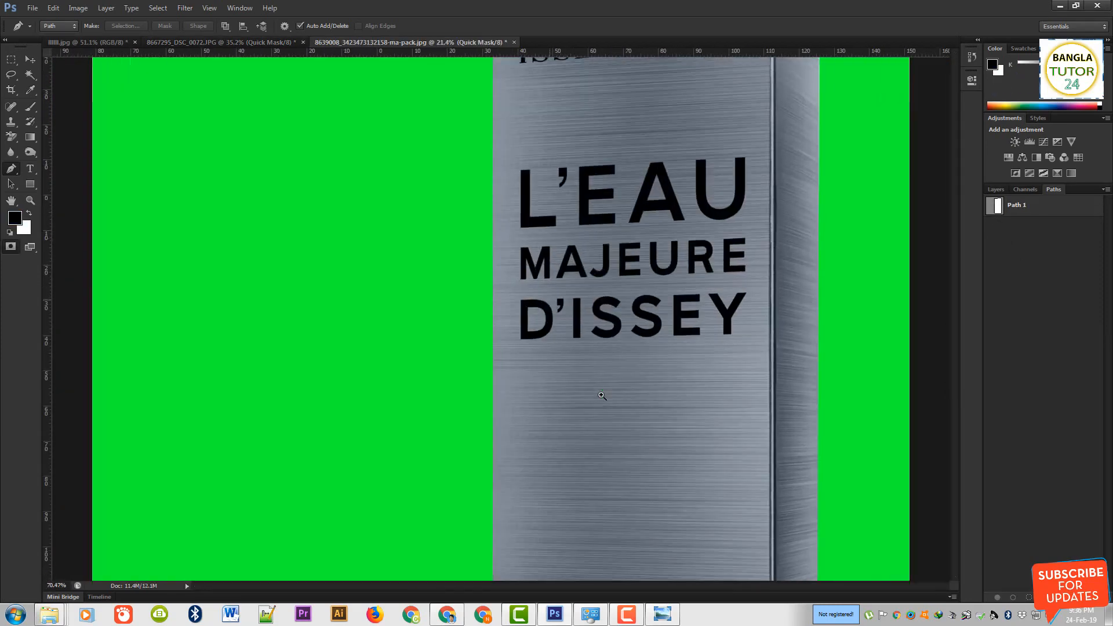
scroll(574, 327, "down", 6)
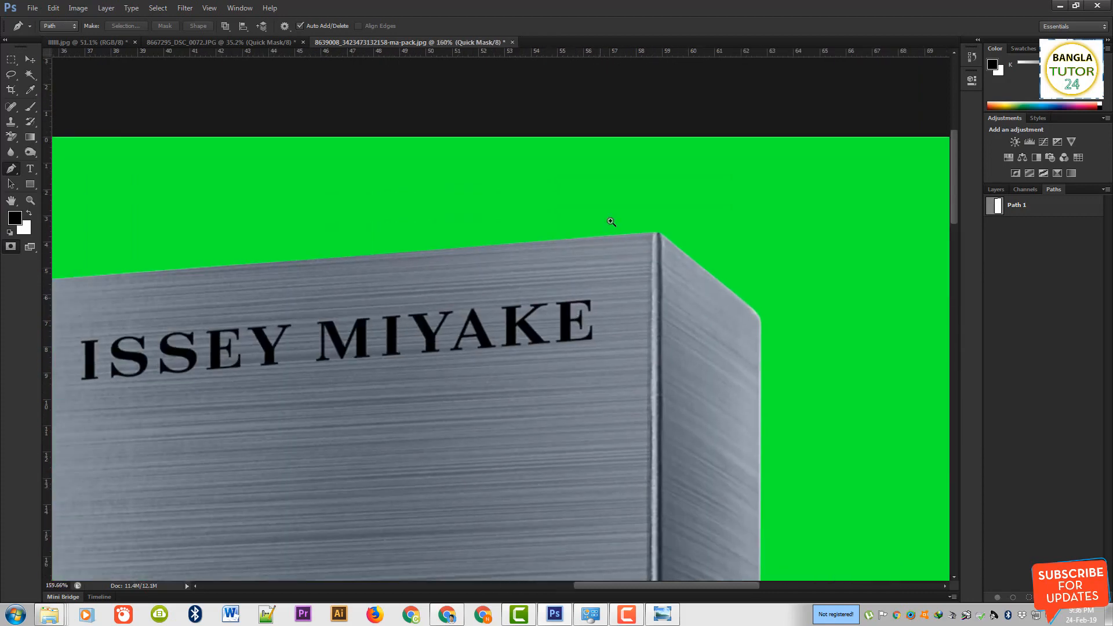
Step: Exit Quick Mask, clear the selection and examine the perfume box's straight edges and upper corners
key("q")
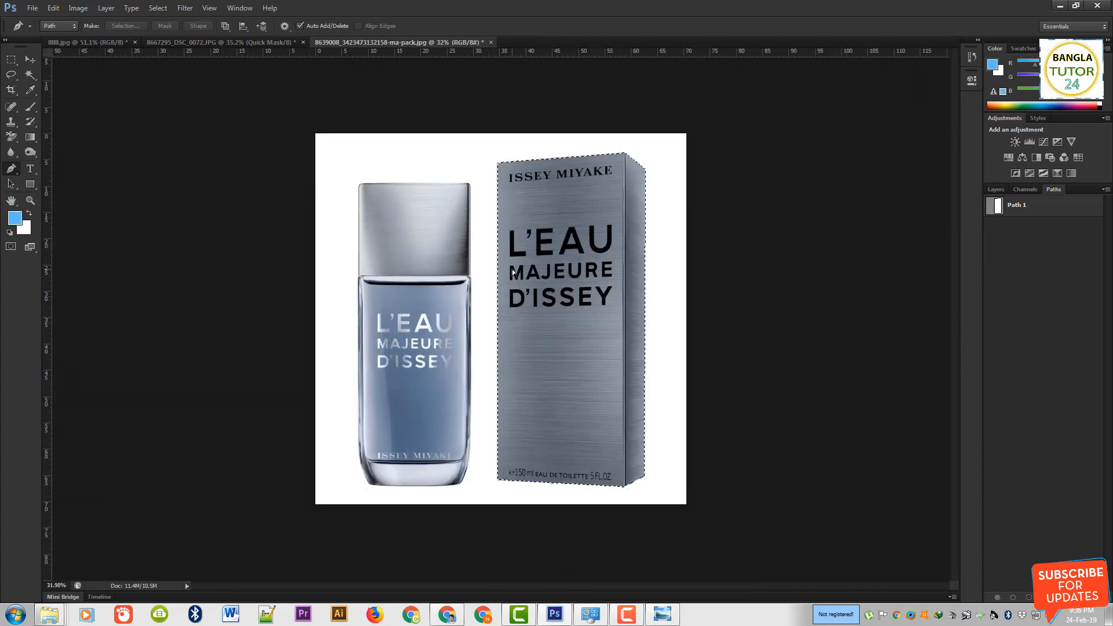
scroll(691, 270, "up", 2)
left_click_drag(691, 270, 712, 270)
left_click_drag(736, 95, 624, 174)
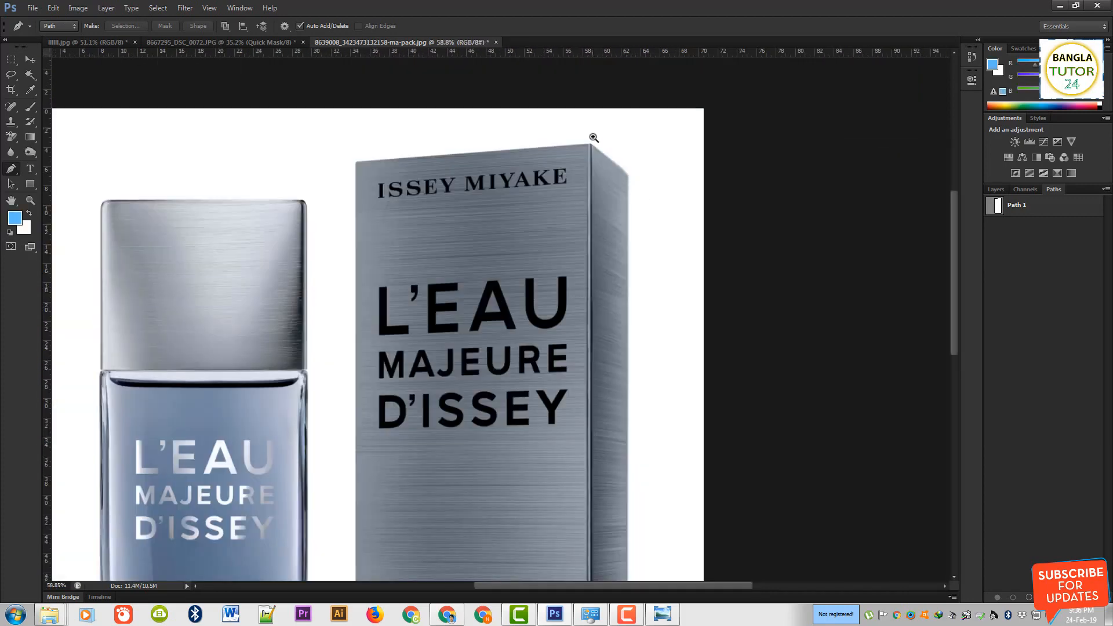
scroll(593, 138, "up", 10)
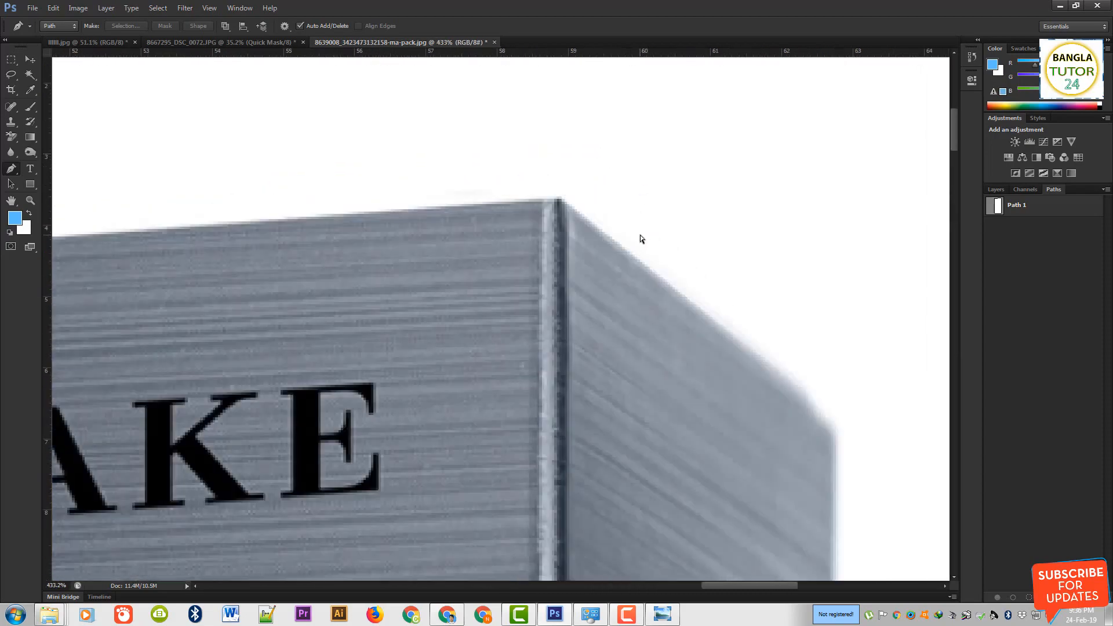
scroll(641, 238, "down", 3)
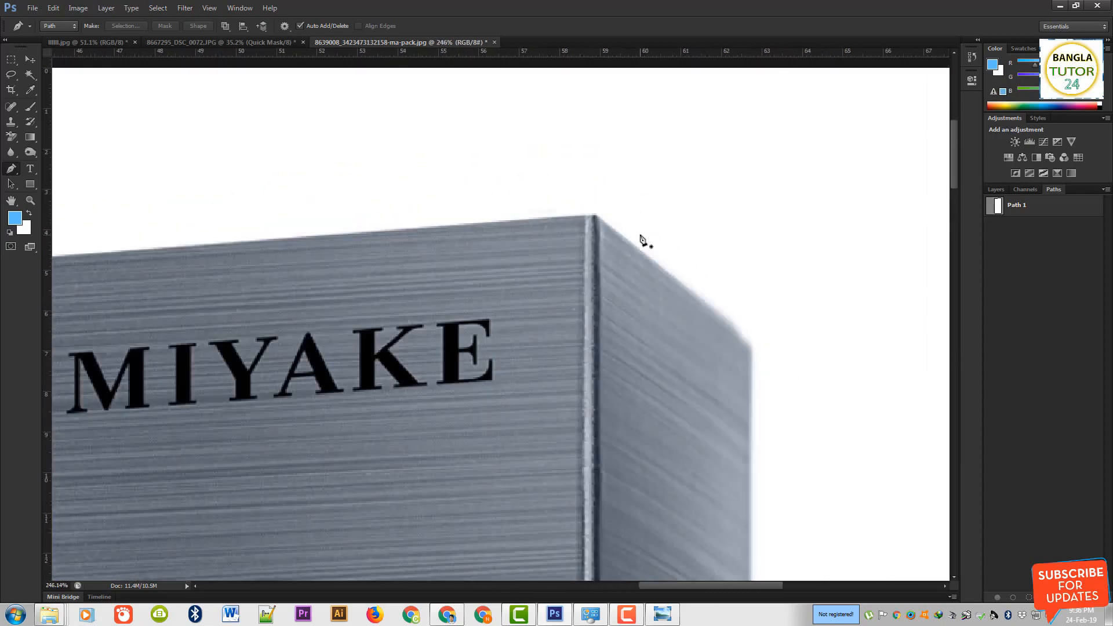
scroll(597, 246, "down", 4)
scroll(573, 307, "up", 3)
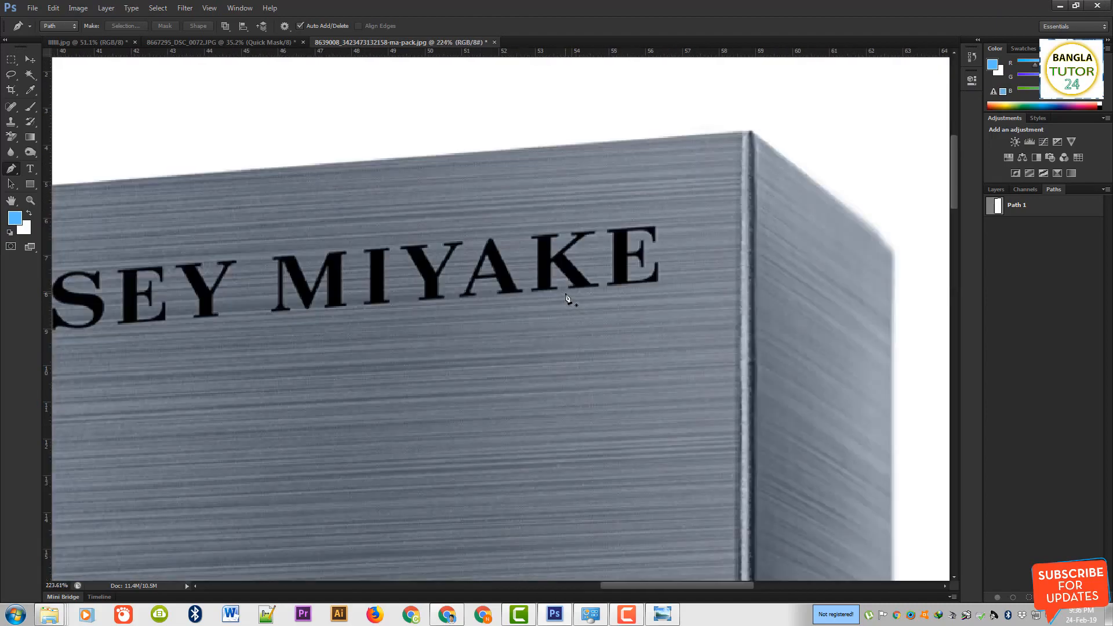
scroll(594, 256, "down", 6)
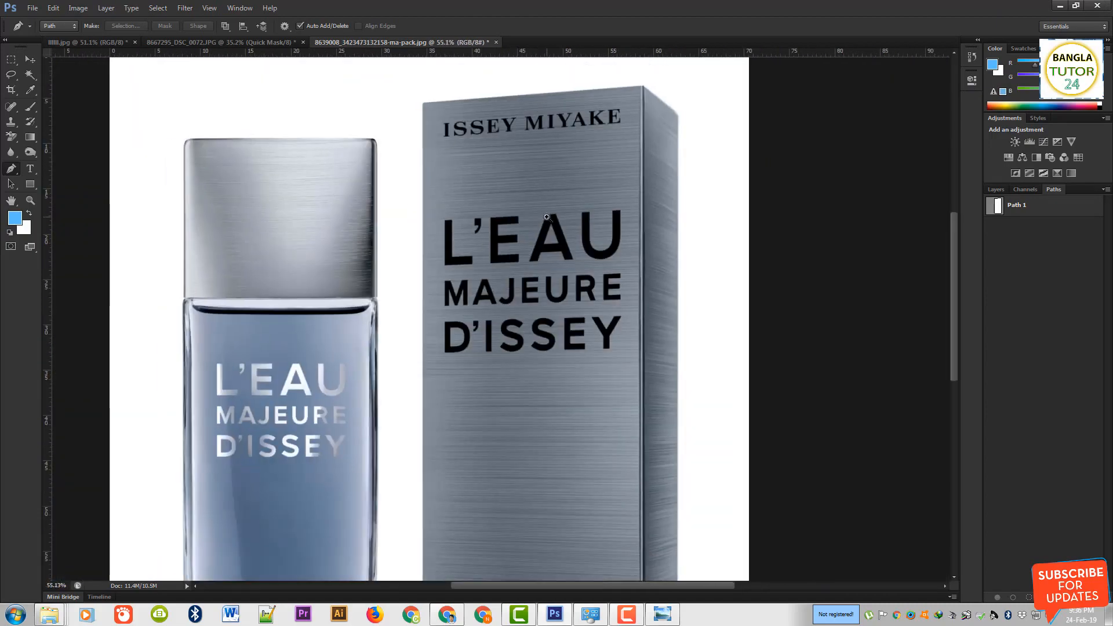
scroll(552, 216, "down", 2)
scroll(615, 309, "up", 5)
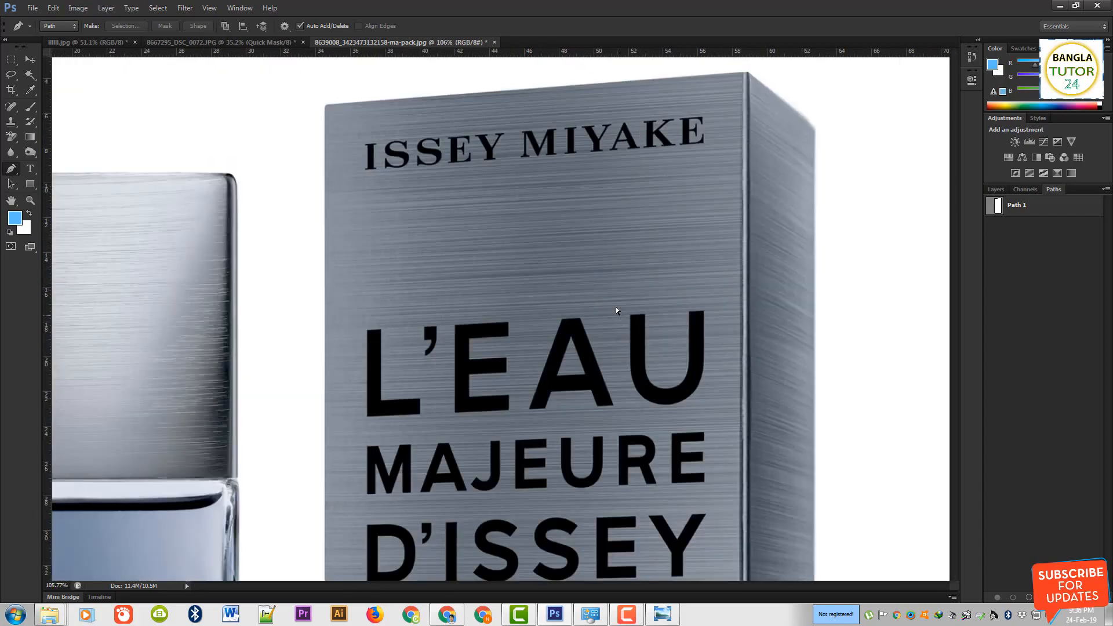
Step: Minimize Photoshop, close the photo viewer and minimize the folder window to return to the desktop
left_click(1059, 6)
right_click(322, 87)
left_click(1094, 5)
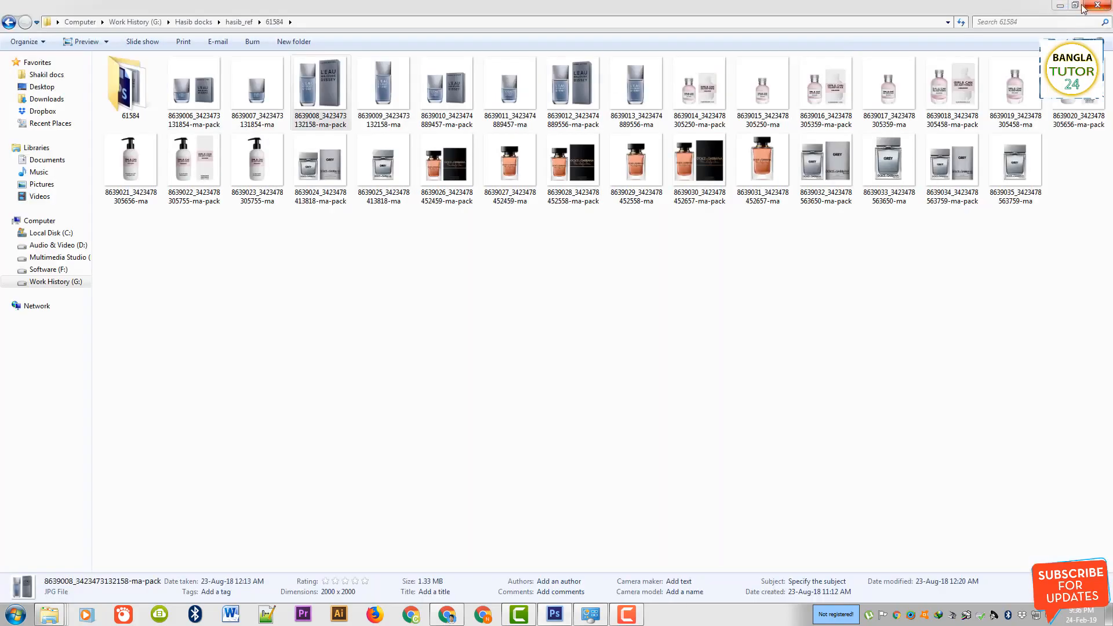
left_click(1059, 5)
right_click(434, 87)
left_click(457, 120)
left_click(627, 614)
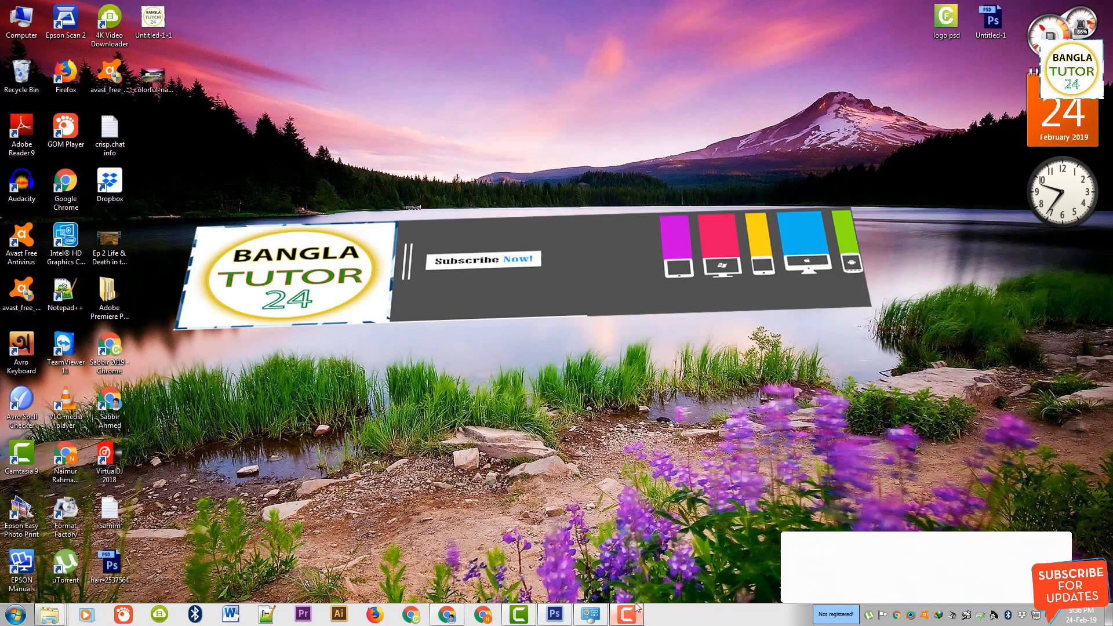